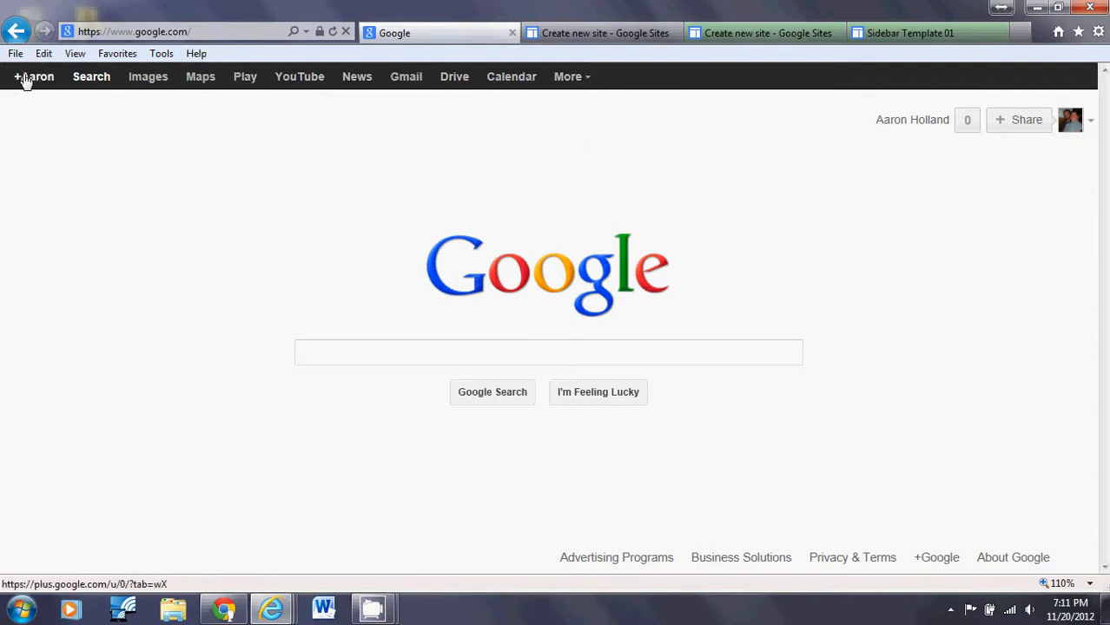
Open Google Sites from the Home & Office section of Google's full product list
click(581, 79)
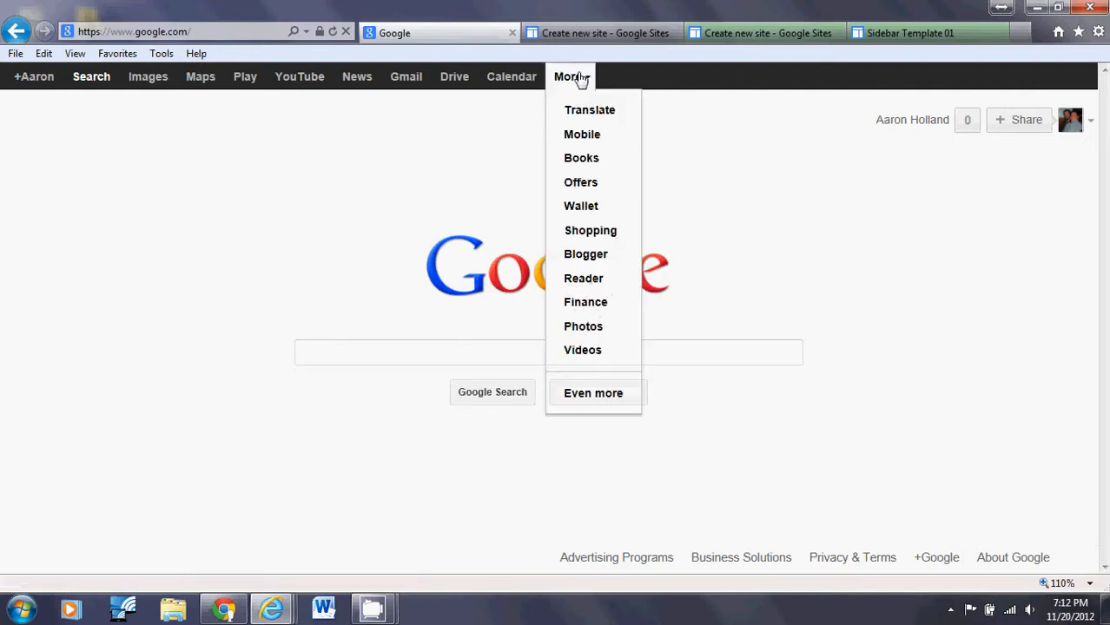
click(583, 398)
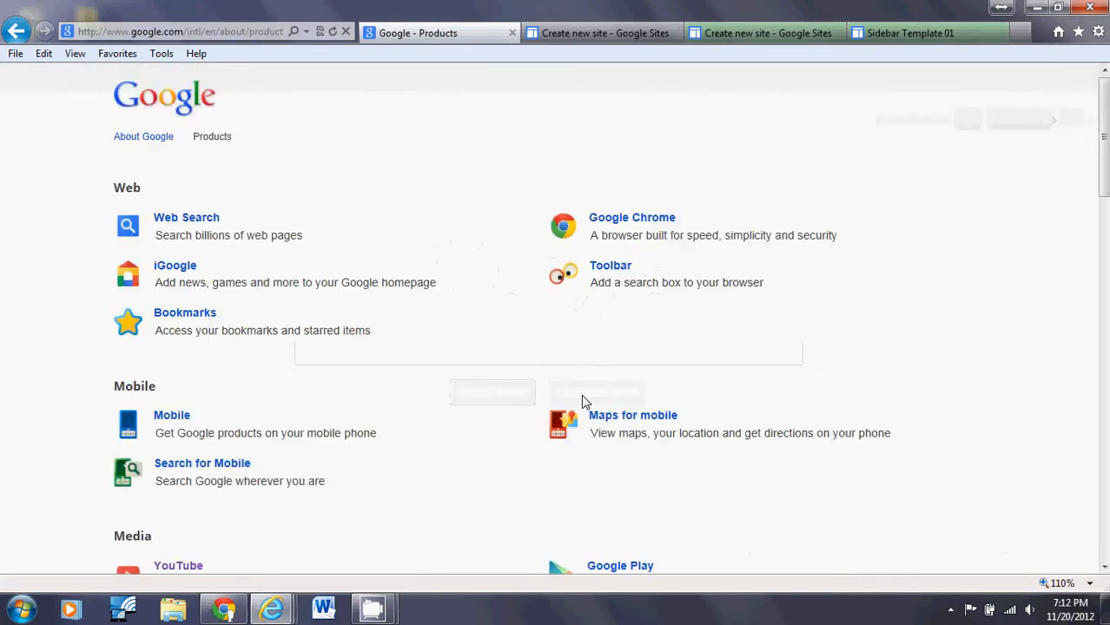
scroll(540, 369, down, 6)
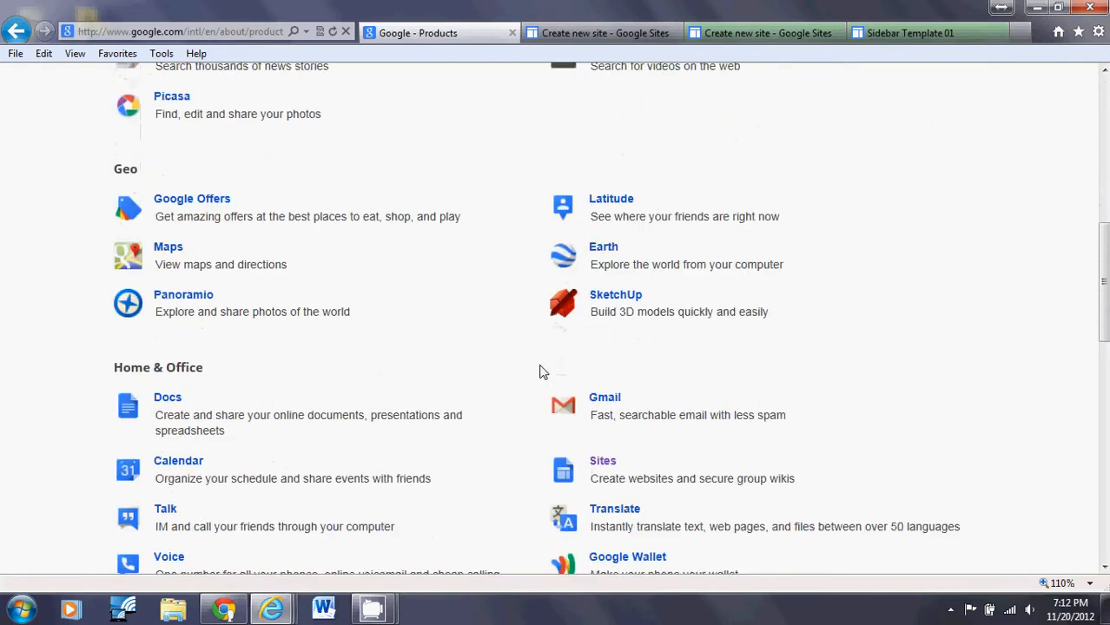
scroll(541, 371, up, 7)
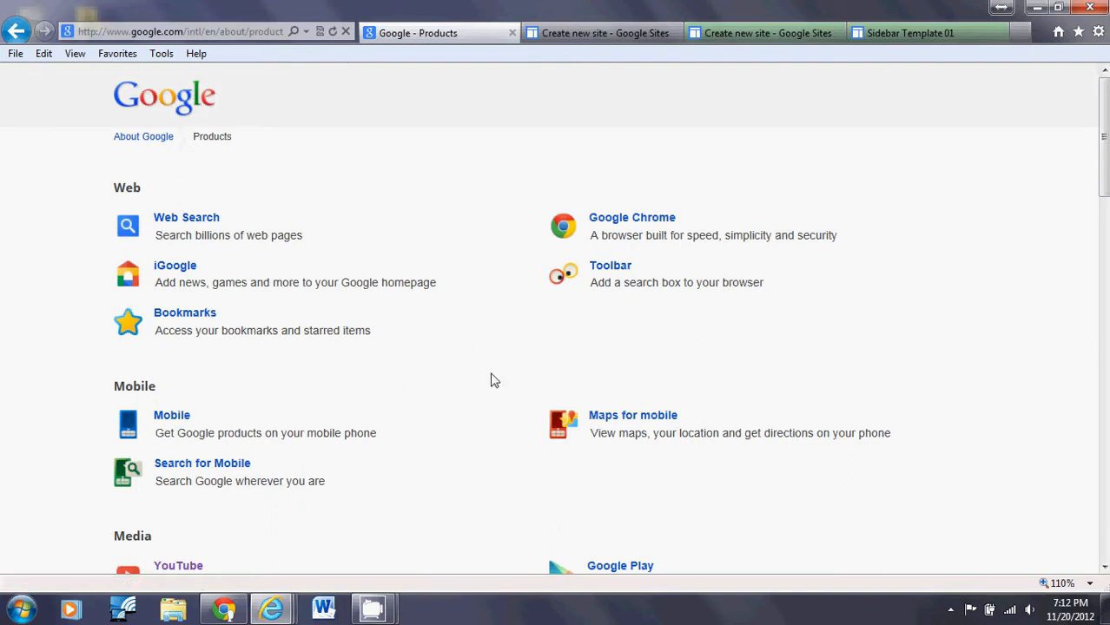
scroll(87, 295, down, 3)
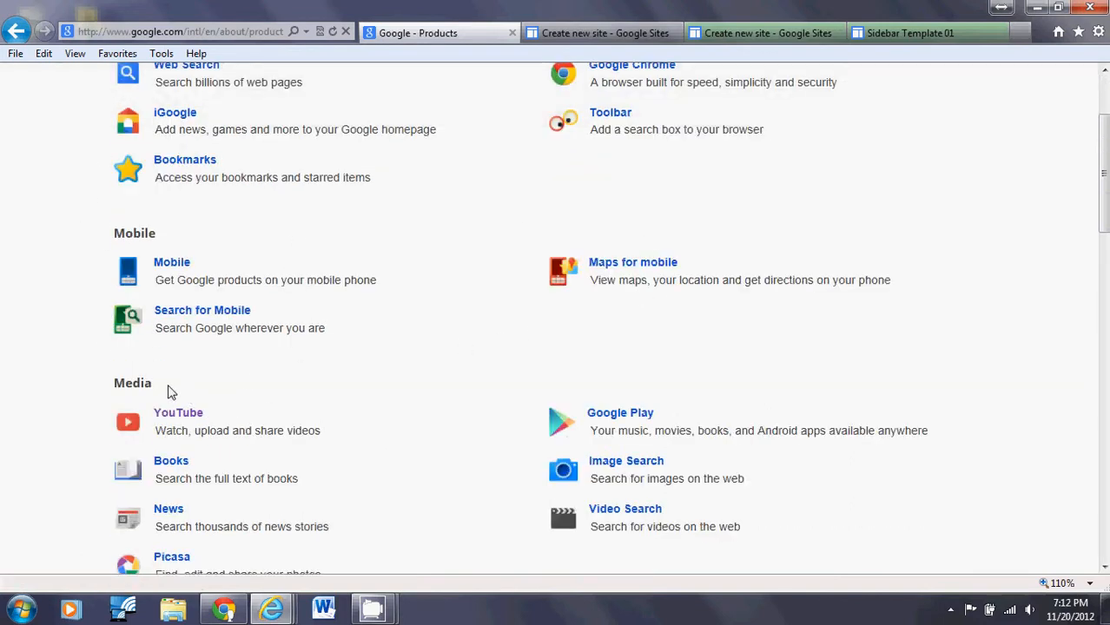
scroll(441, 460, down, 9)
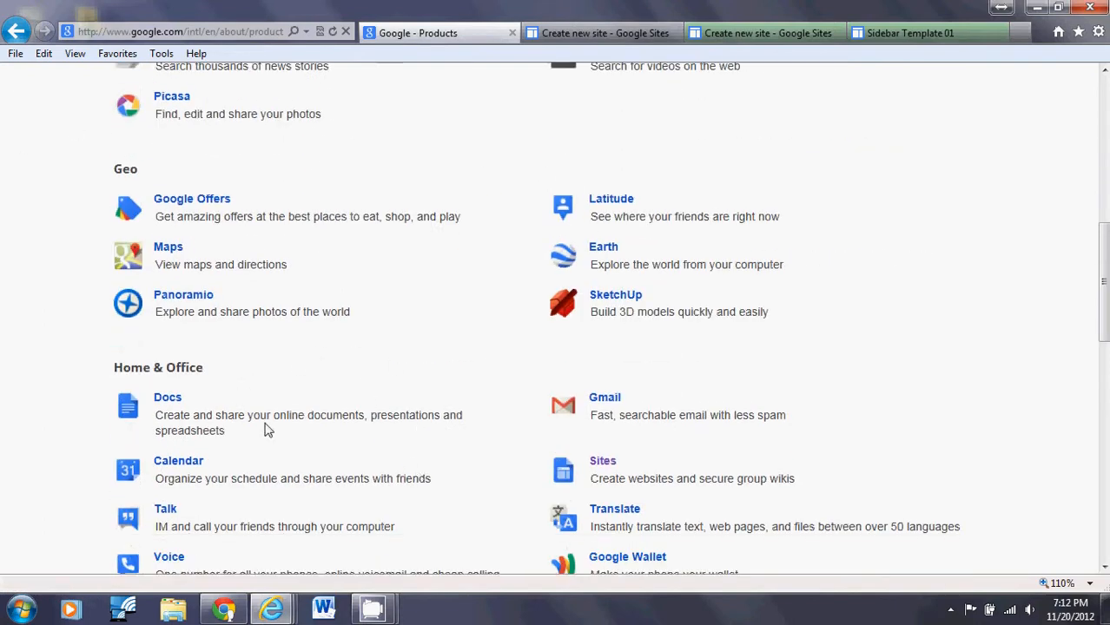
scroll(532, 396, down, 3)
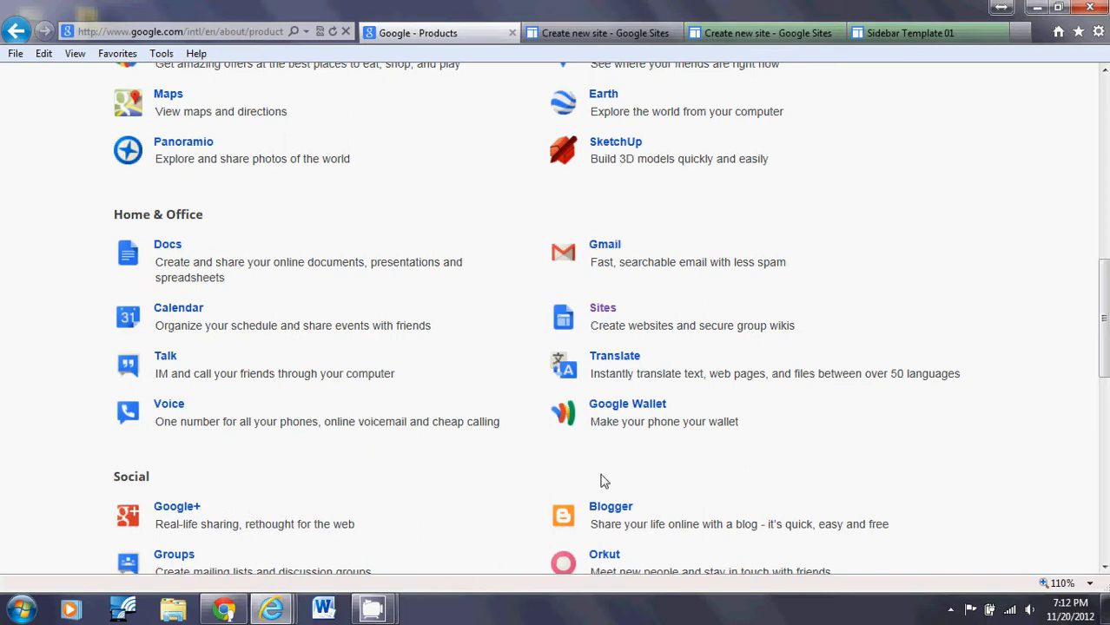
click(597, 316)
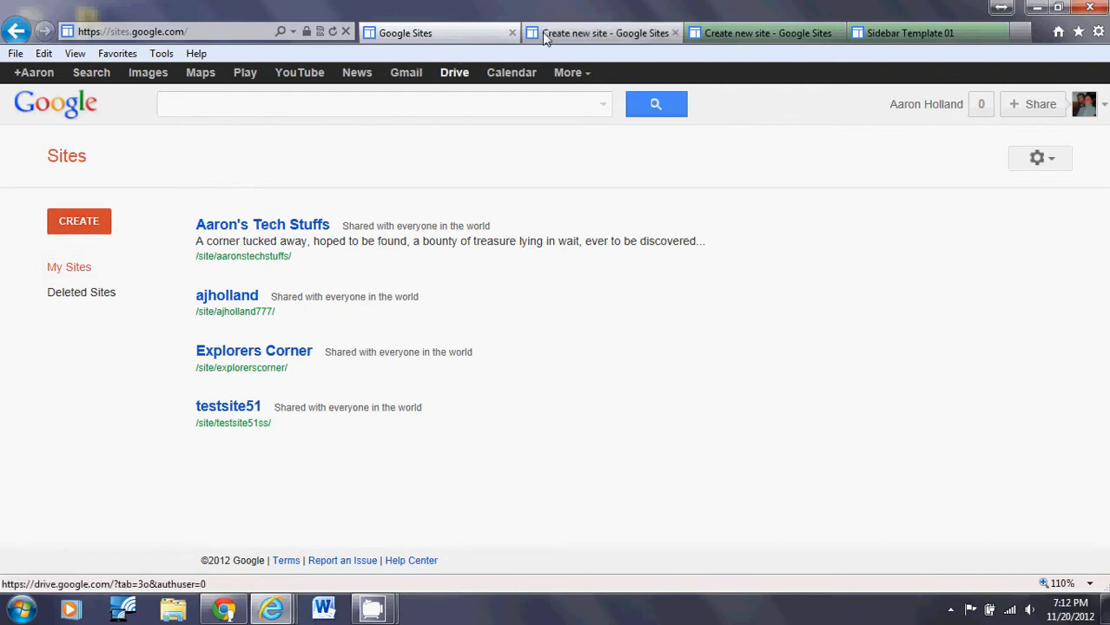
Start creating a new site and review the form's template choices, site name and site location fields
click(608, 33)
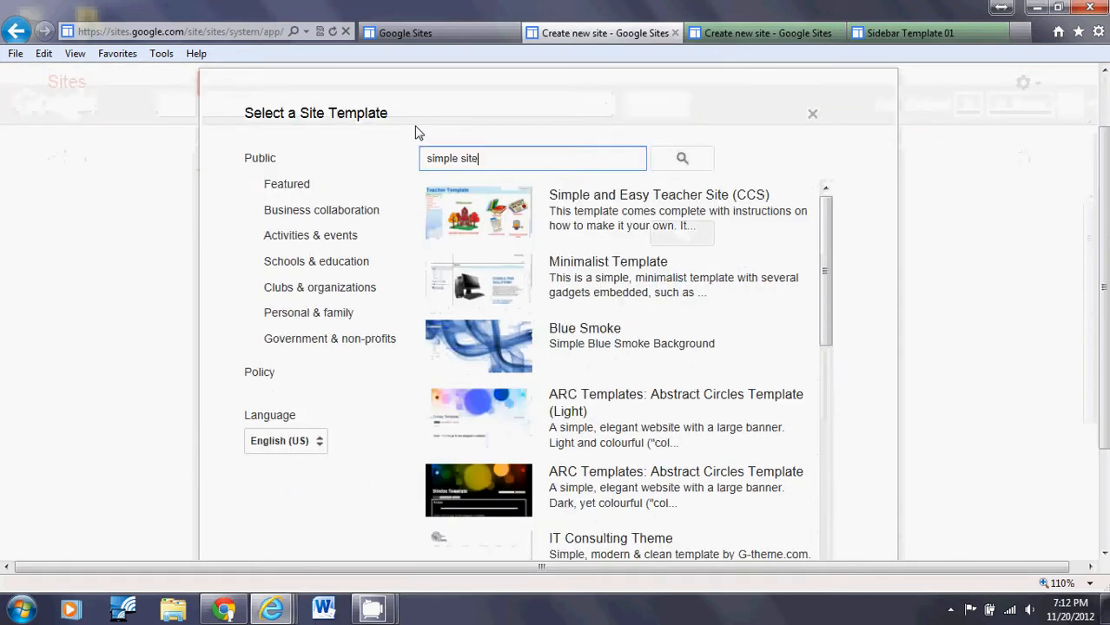
click(453, 32)
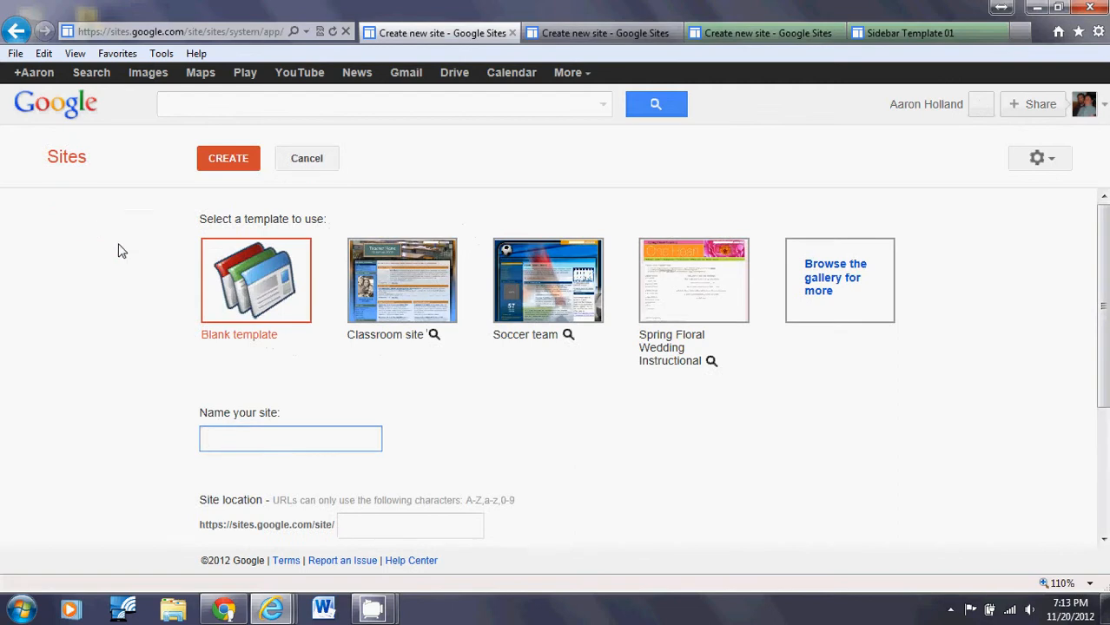
scroll(180, 275, down, 1)
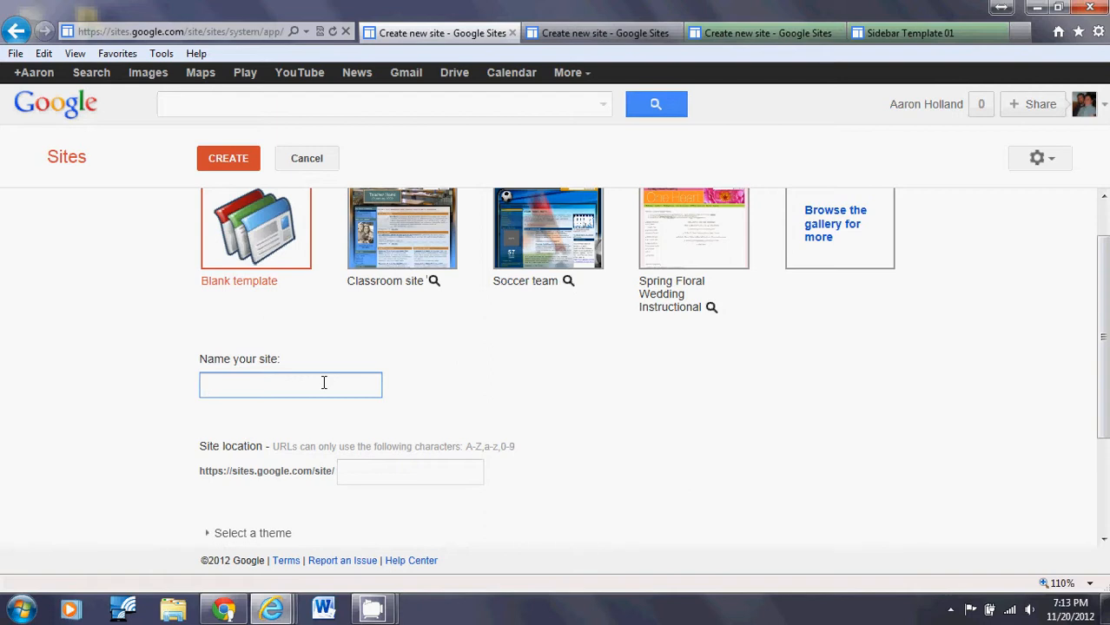
Switch to Chrome and view the Speed Dial page in a new tab, collapsing the dials and checking the app sidebar
click(224, 609)
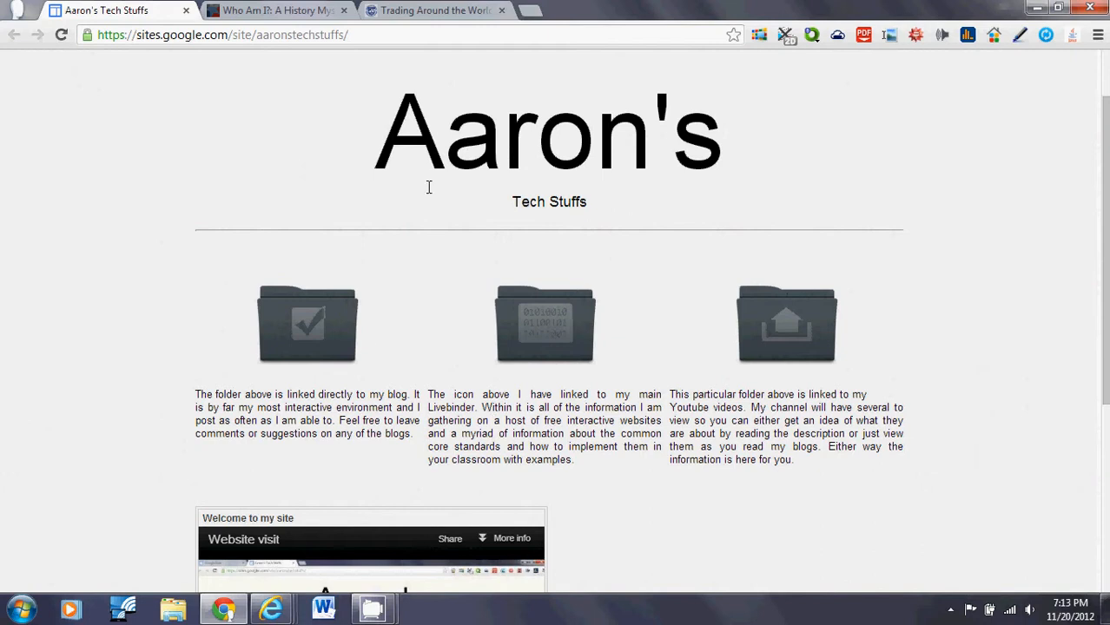
click(529, 10)
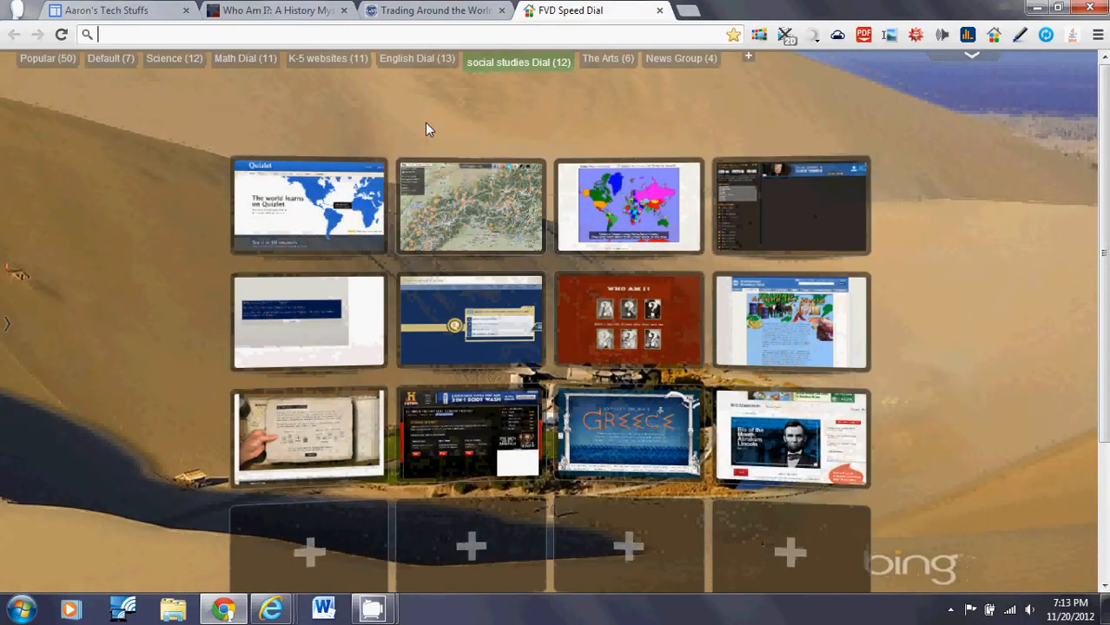
double_click(423, 117)
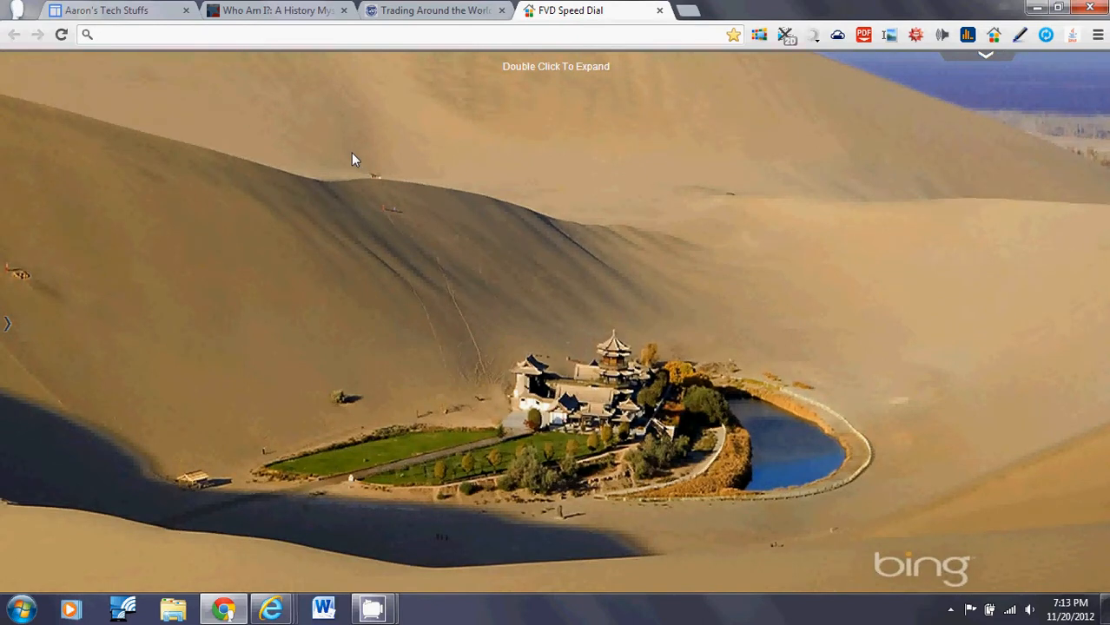
click(7, 323)
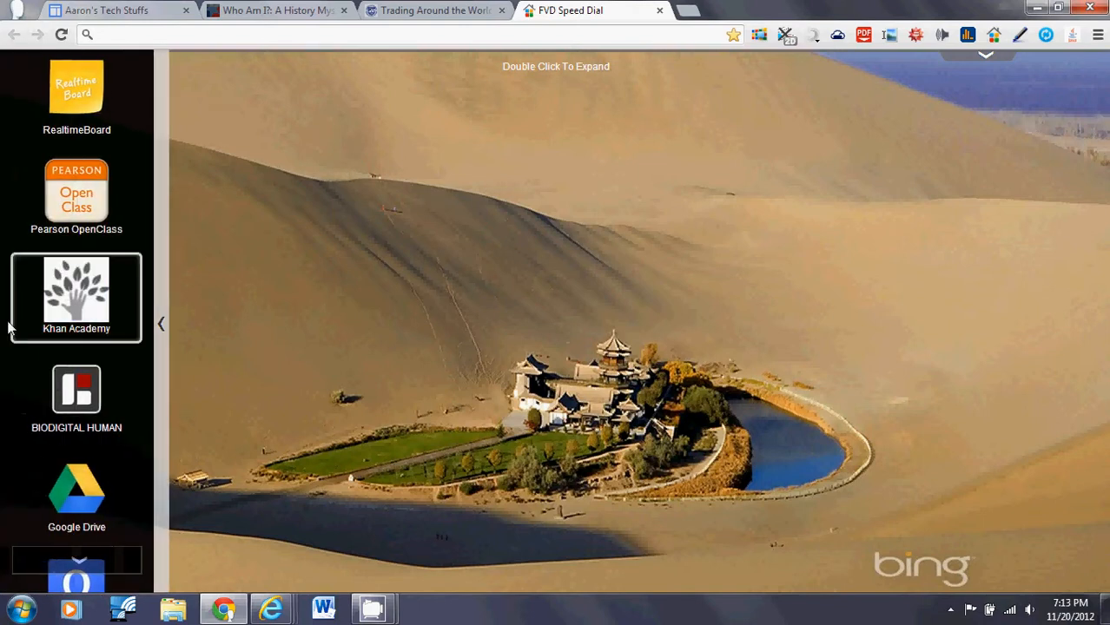
click(165, 325)
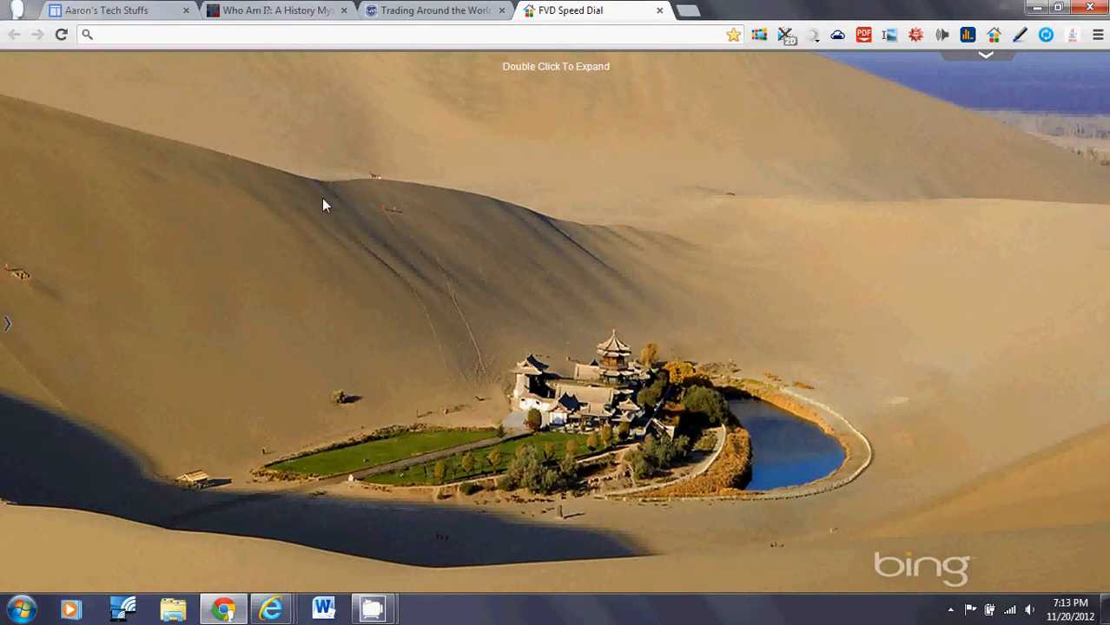
Return to the finished Tech Stuffs site and look over its page header and linked folder icons
click(105, 12)
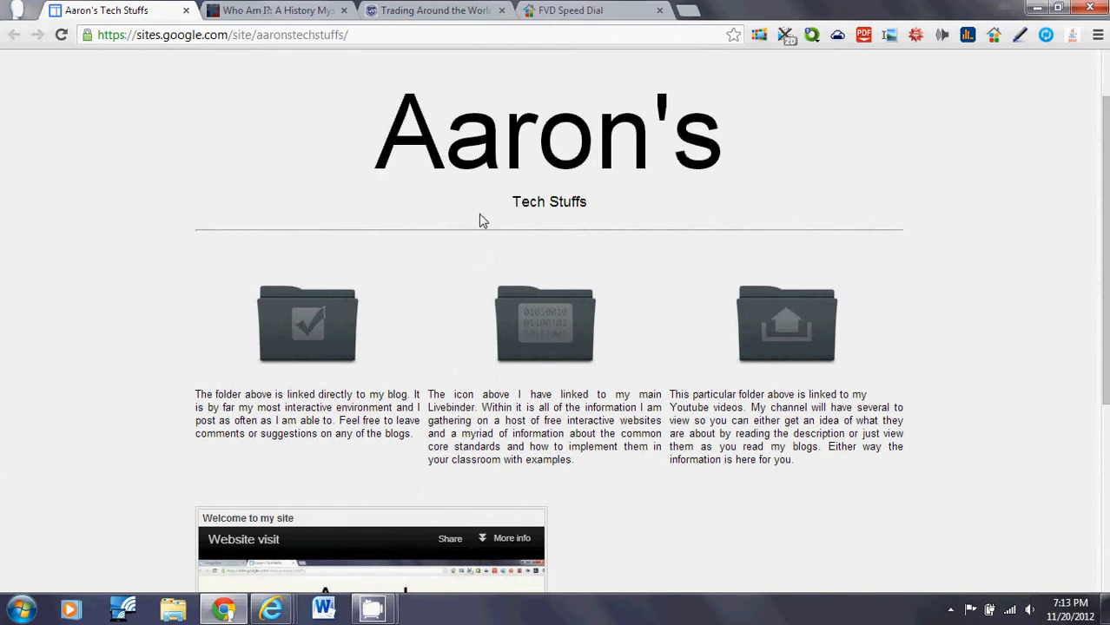
scroll(481, 214, down, 2)
scroll(676, 152, up, 2)
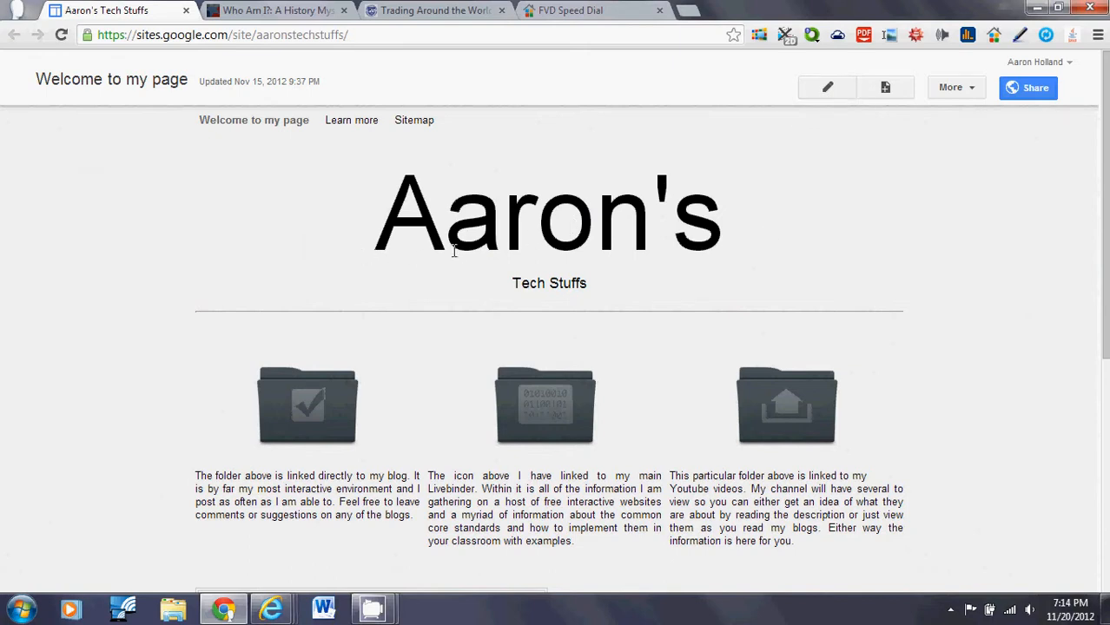
scroll(547, 239, down, 2)
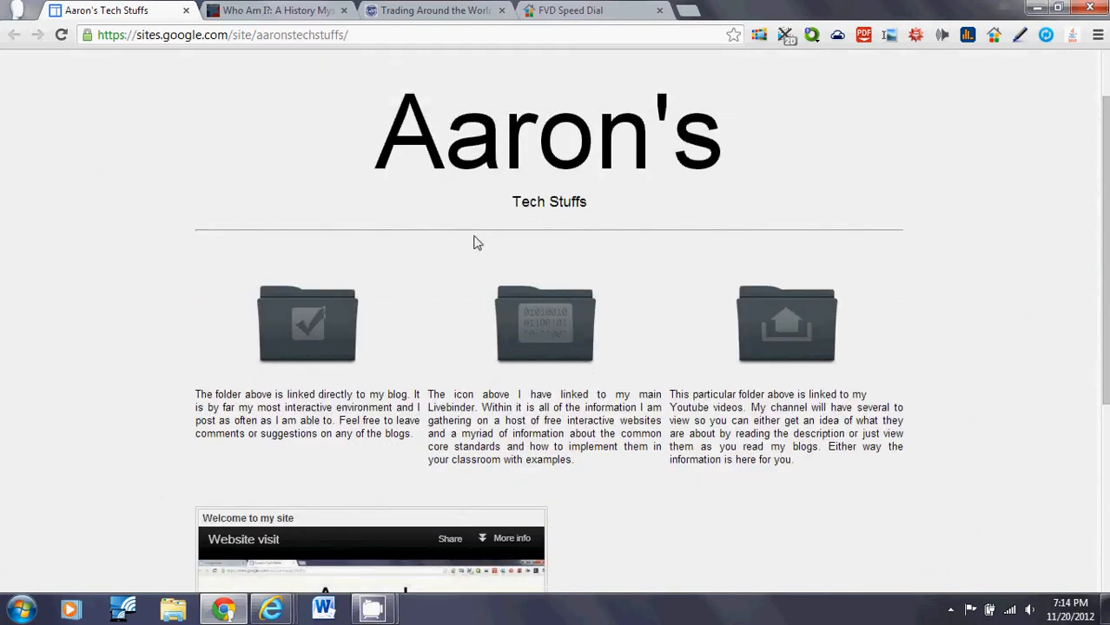
Check the blog linked from the checkmark folder icon and close its tab
double_click(294, 406)
click(295, 405)
click(305, 327)
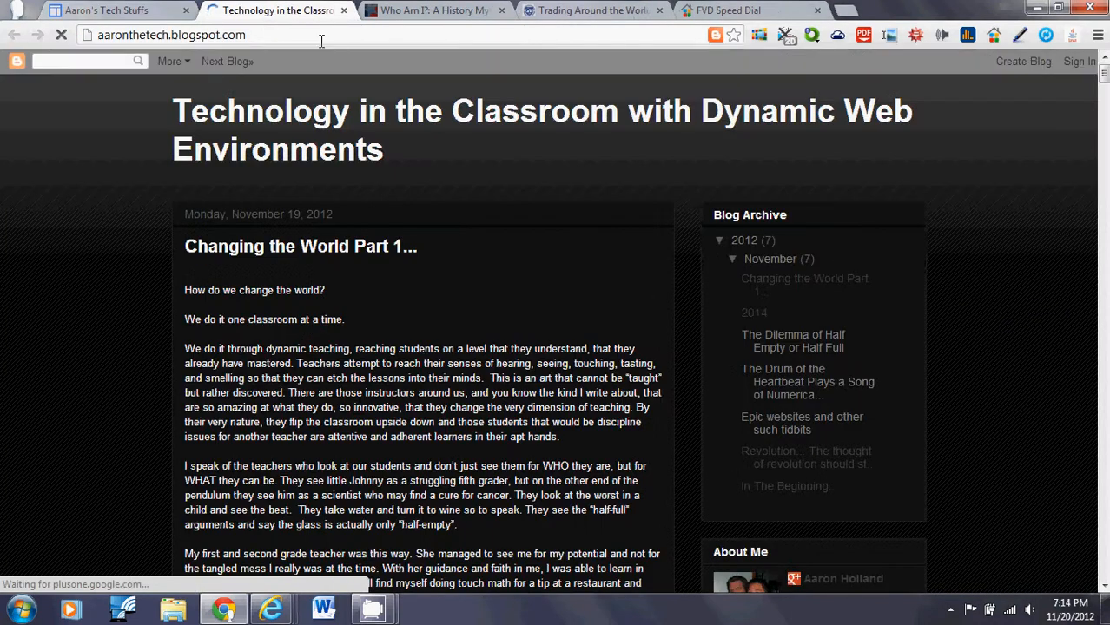
click(344, 11)
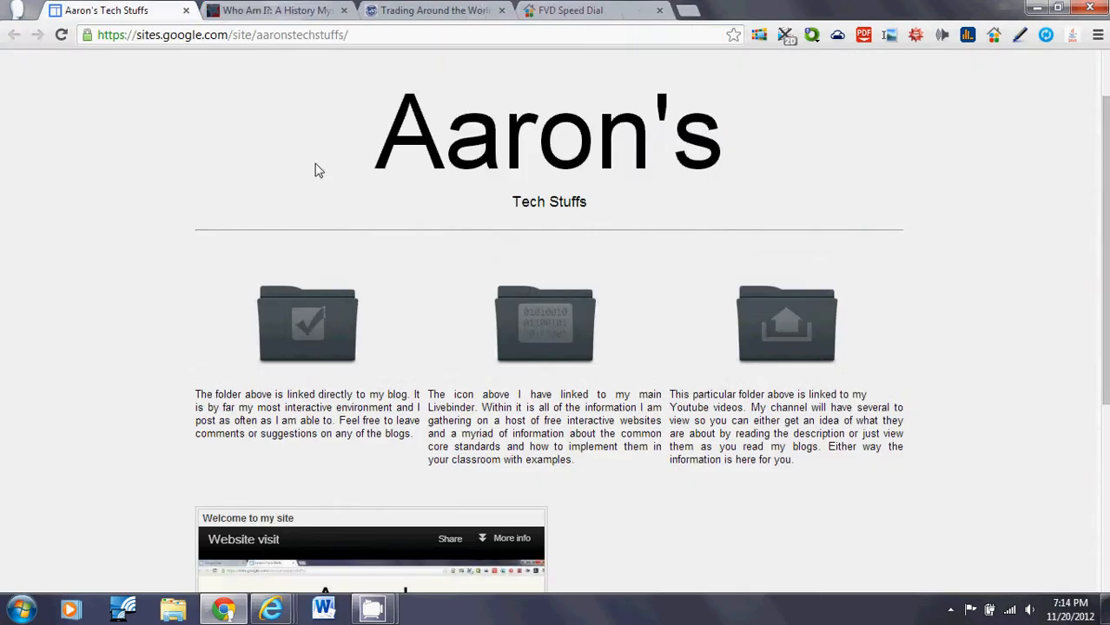
Check the LiveBinder and YouTube pages linked from the other two folder icons, closing each tab
click(529, 321)
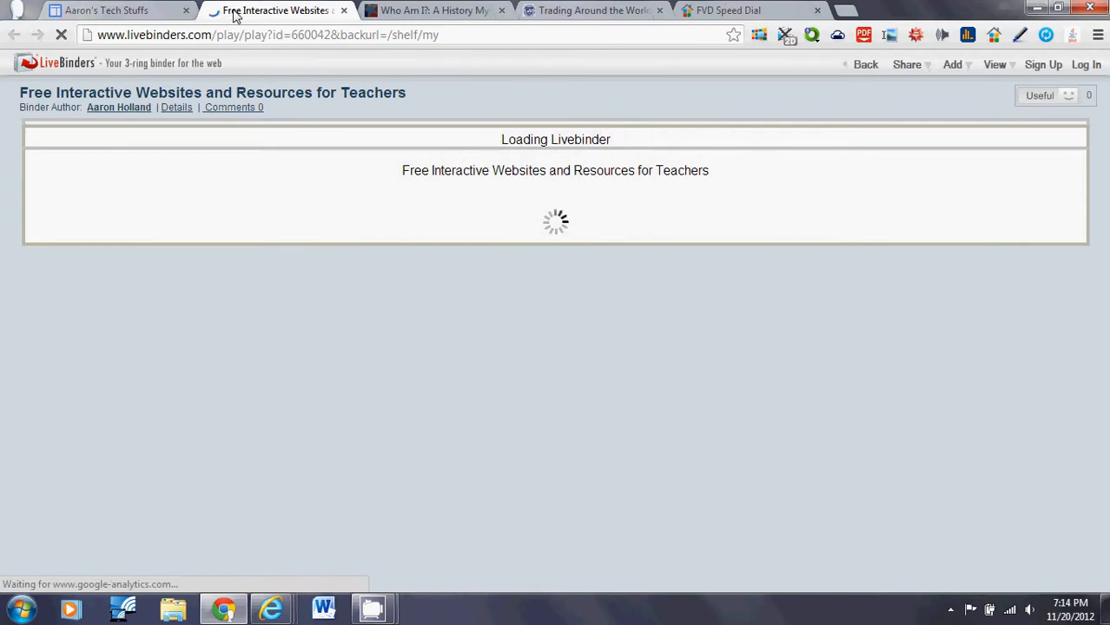
click(344, 11)
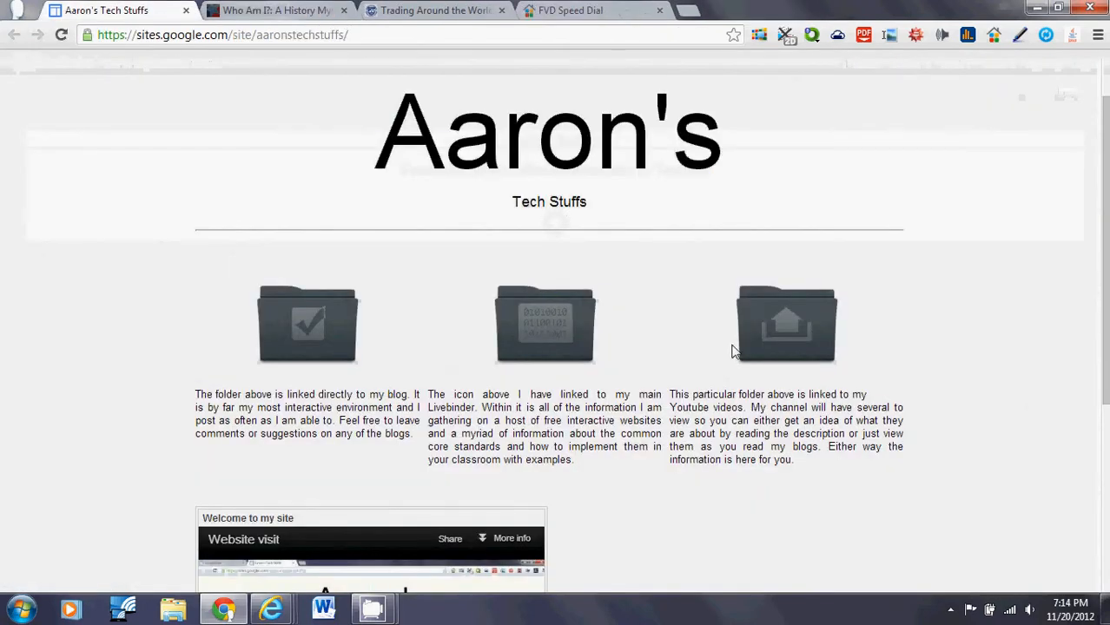
click(768, 316)
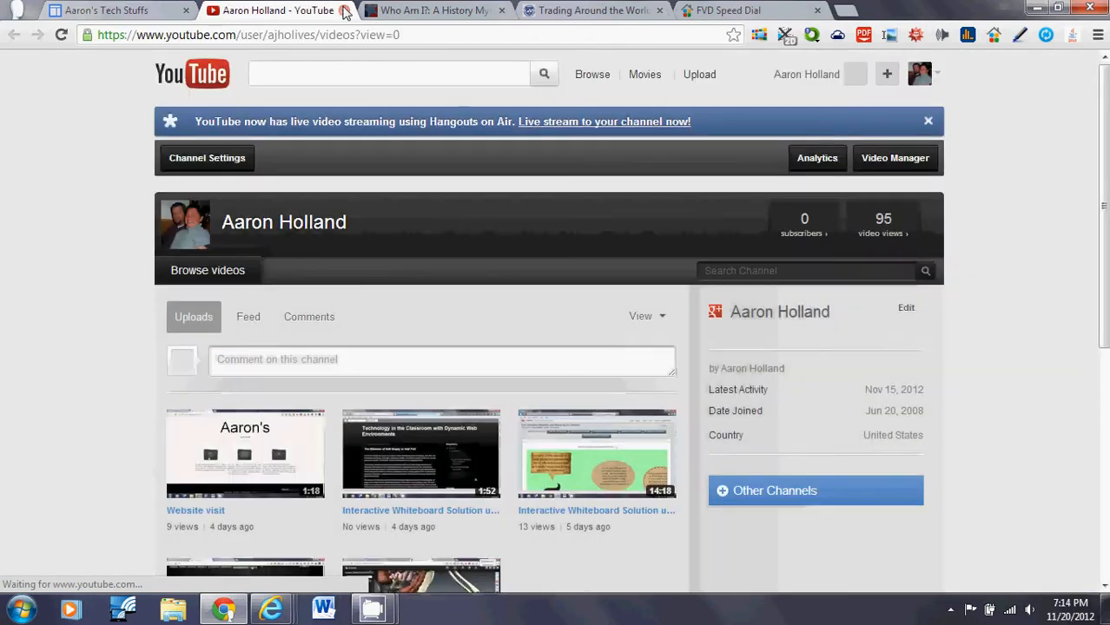
click(344, 11)
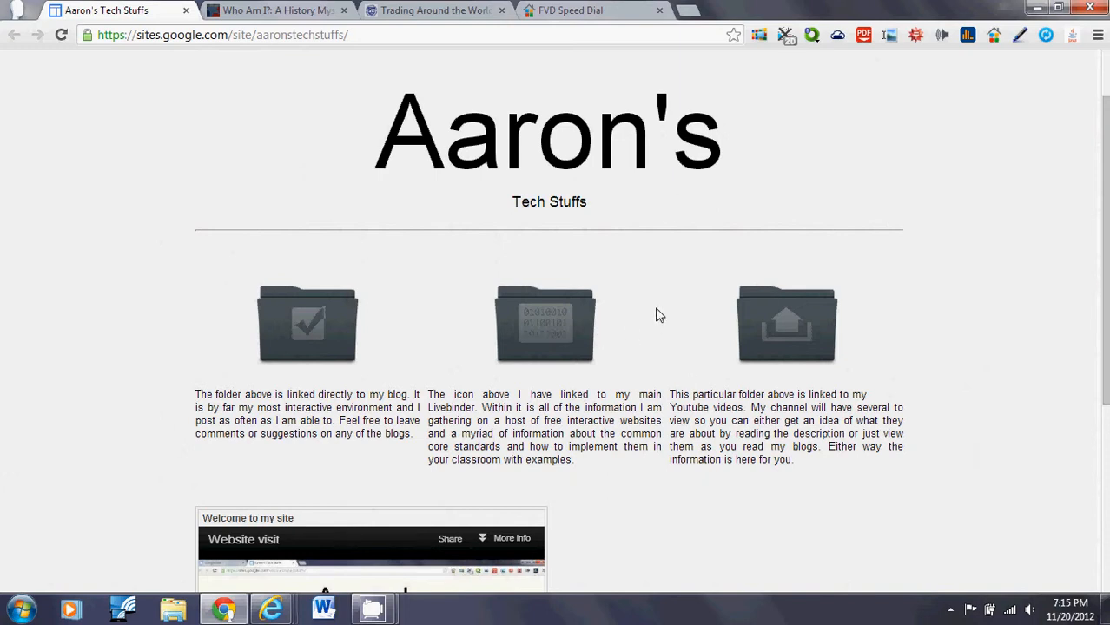
Examine the home page layout from the header to the embedded video and the template credit in the footer
scroll(656, 308, up, 1)
scroll(656, 308, down, 2)
scroll(657, 308, up, 2)
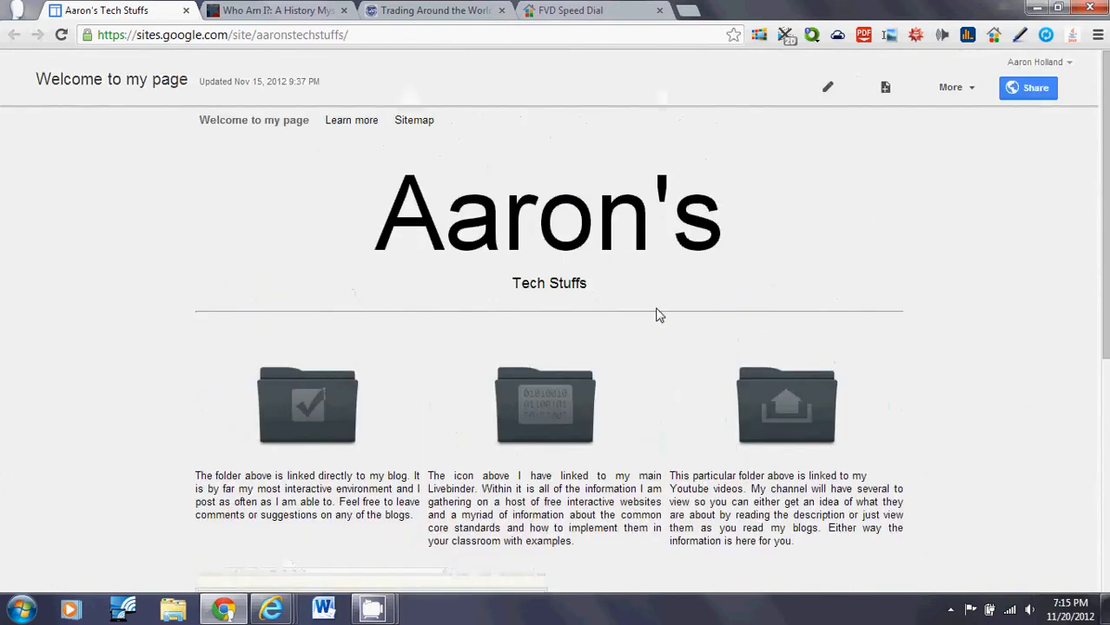
scroll(647, 318, down, 5)
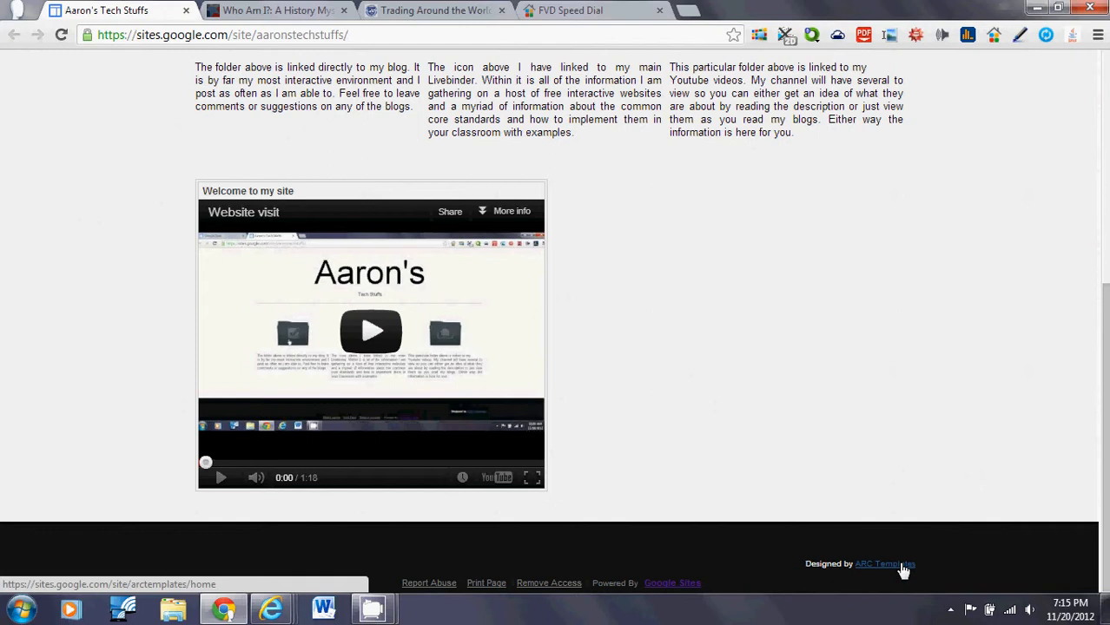
scroll(811, 356, up, 4)
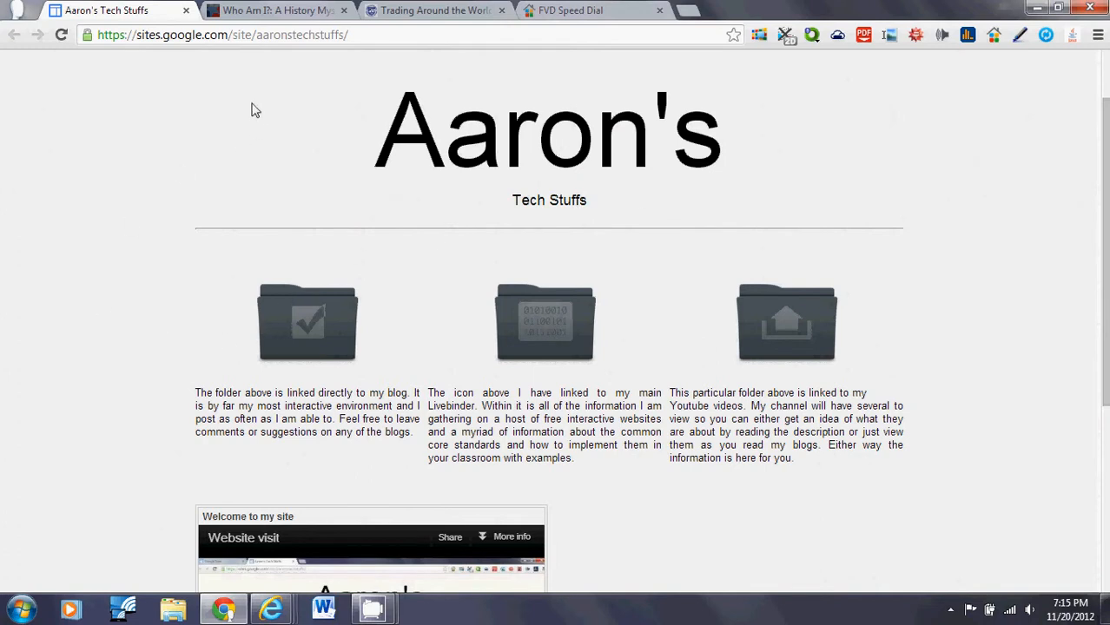
Open the linked blog from the checkmark folder and look through the post "Changing the World Part 1..." to its end
click(299, 328)
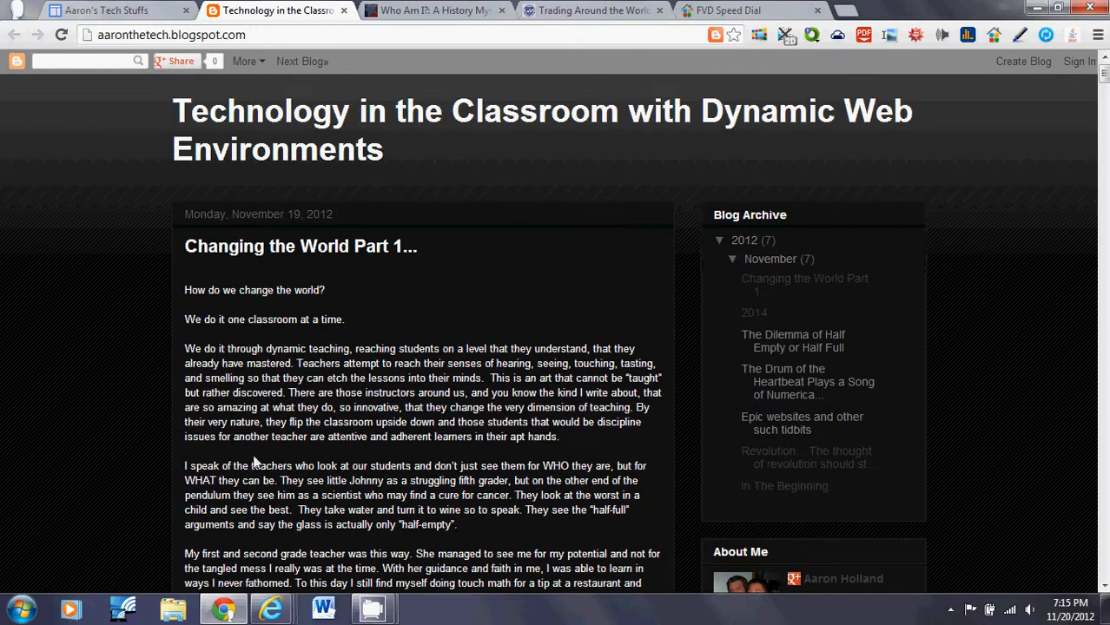
scroll(325, 401, down, 7)
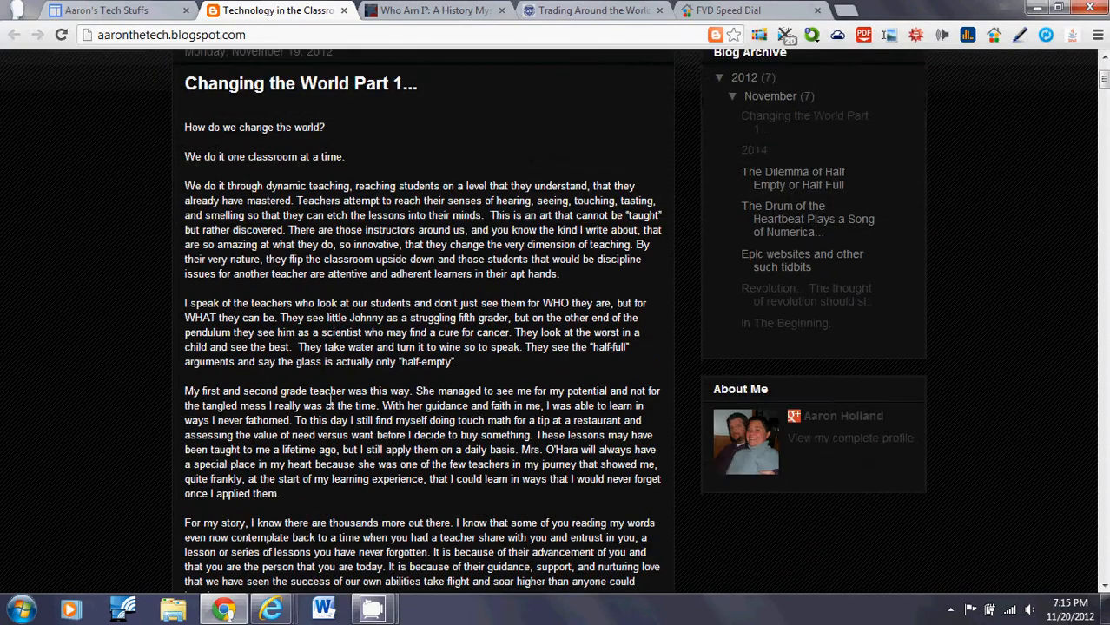
scroll(331, 402, up, 7)
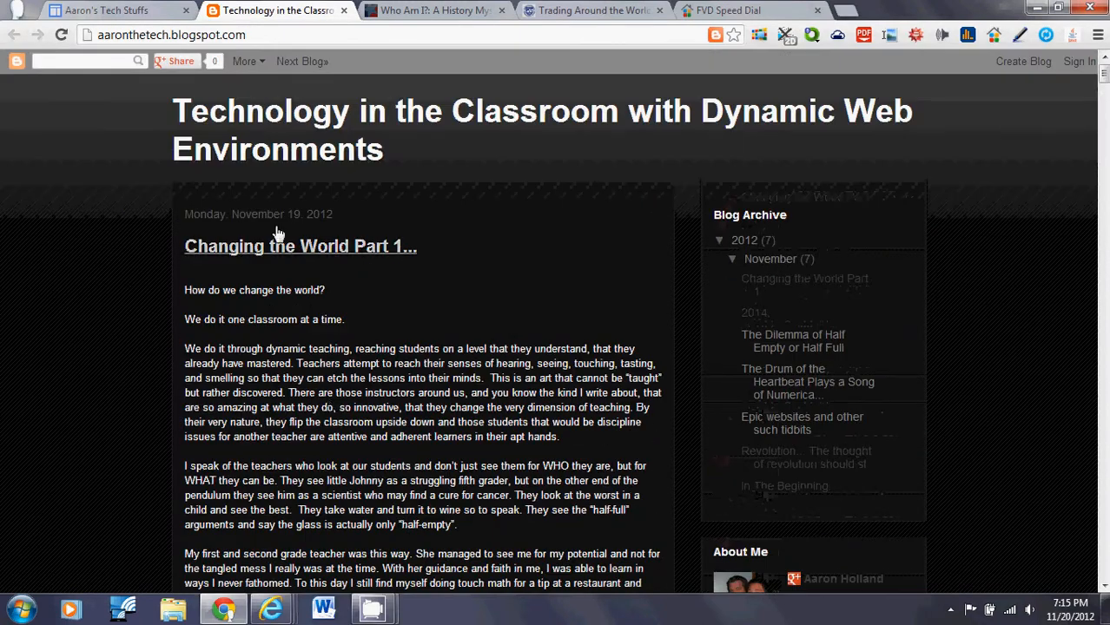
click(109, 19)
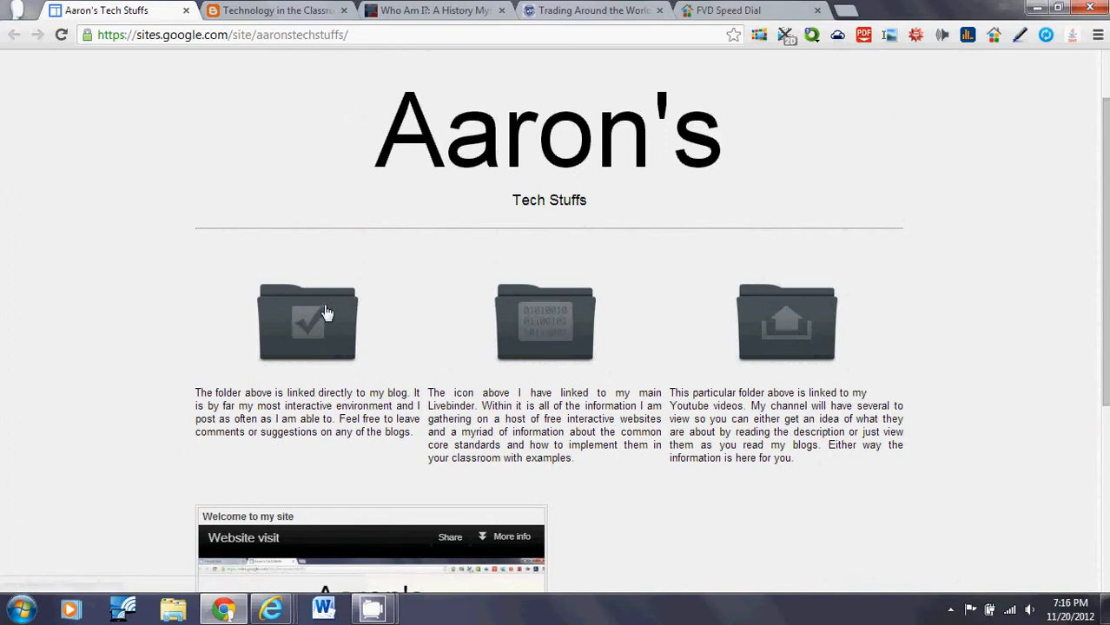
click(270, 12)
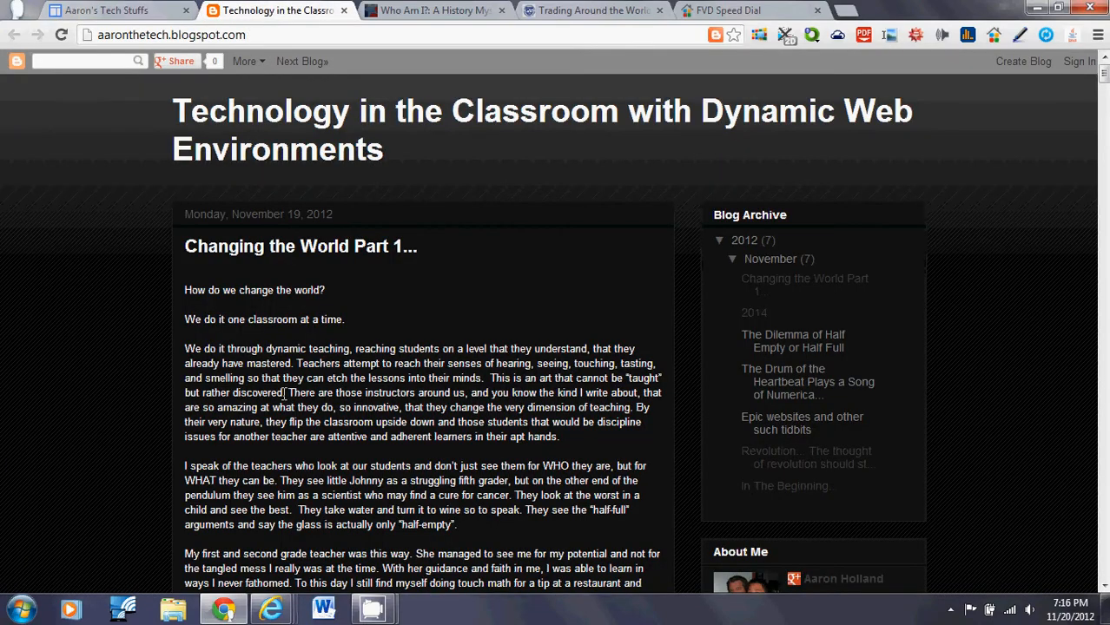
scroll(285, 392, down, 20)
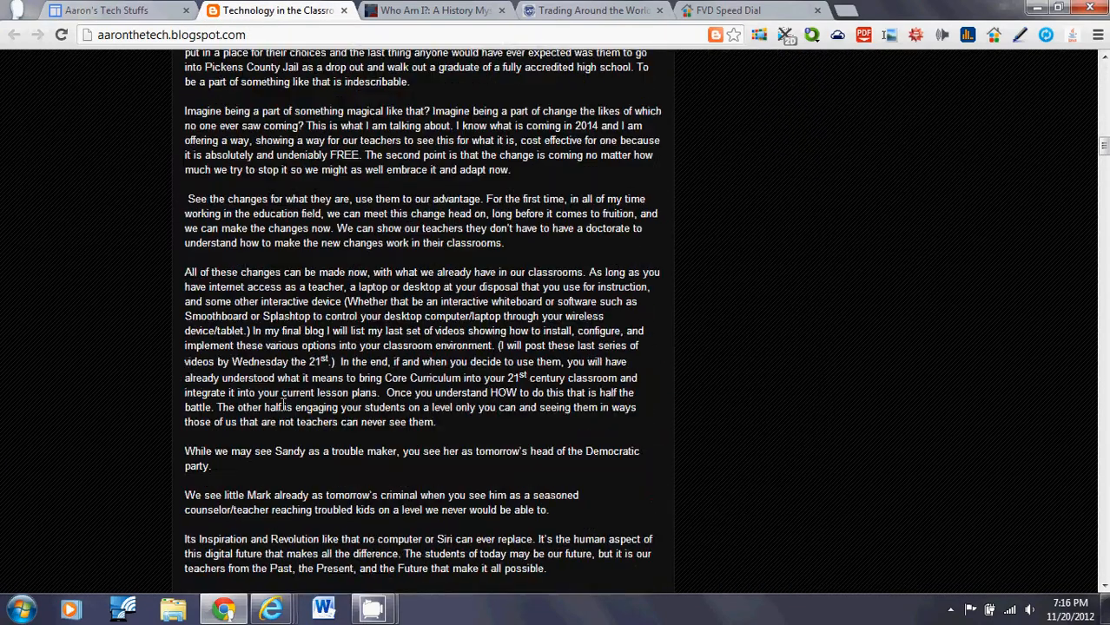
scroll(282, 406, down, 6)
scroll(282, 330, up, 3)
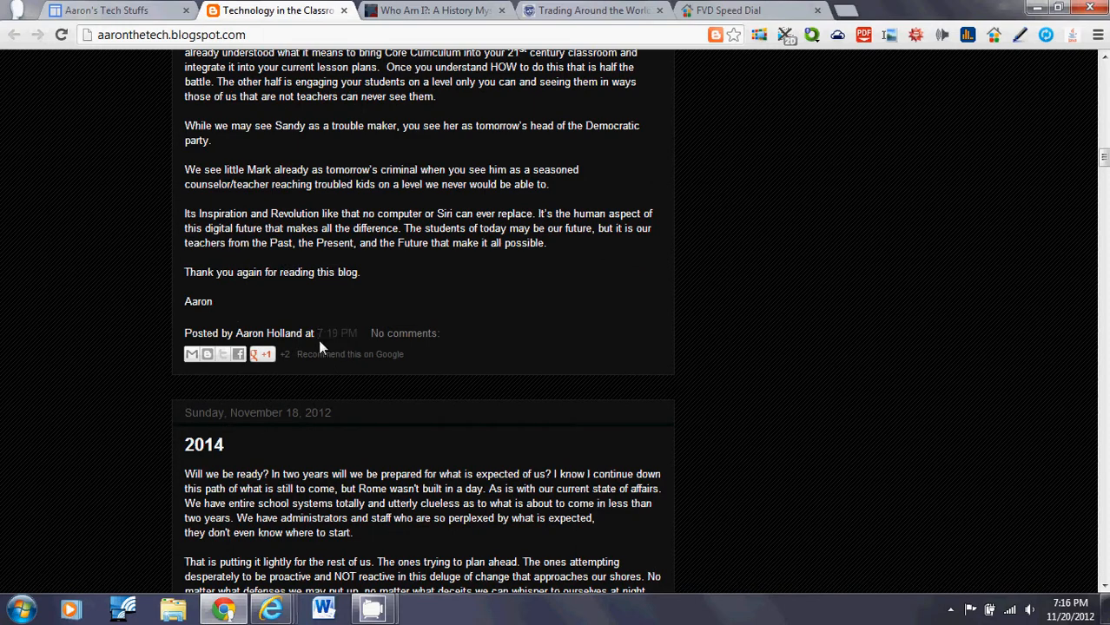
Look through the blog's posts, open the first YouTube video link below the Google Chrome and Google Drive paragraph, and close its tab
scroll(320, 346, up, 2)
scroll(331, 376, up, 4)
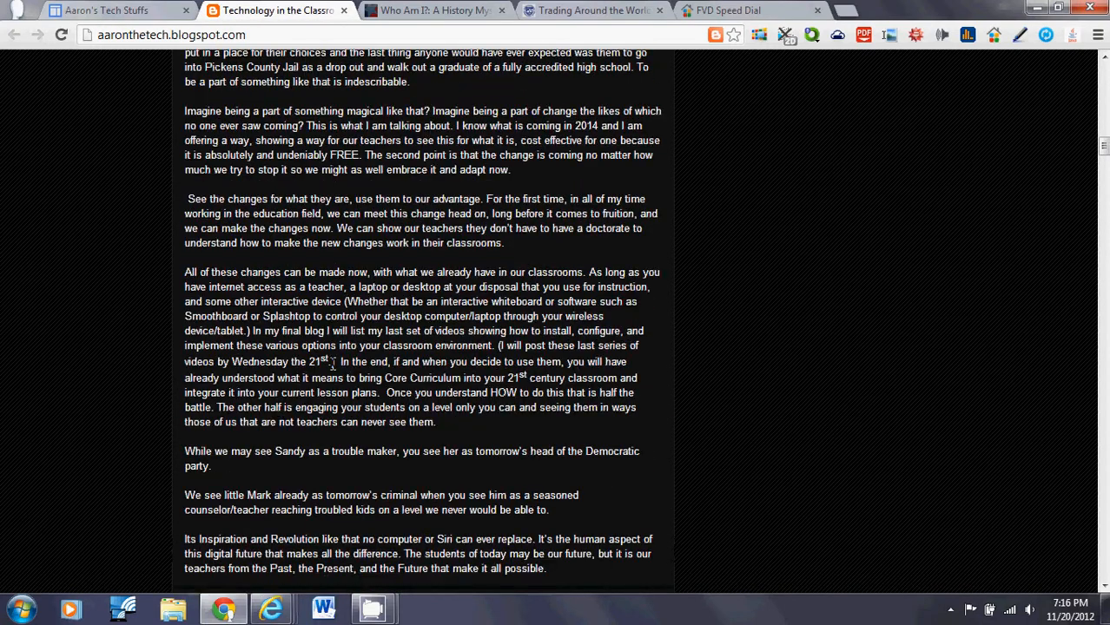
scroll(331, 371, down, 15)
scroll(331, 372, up, 2)
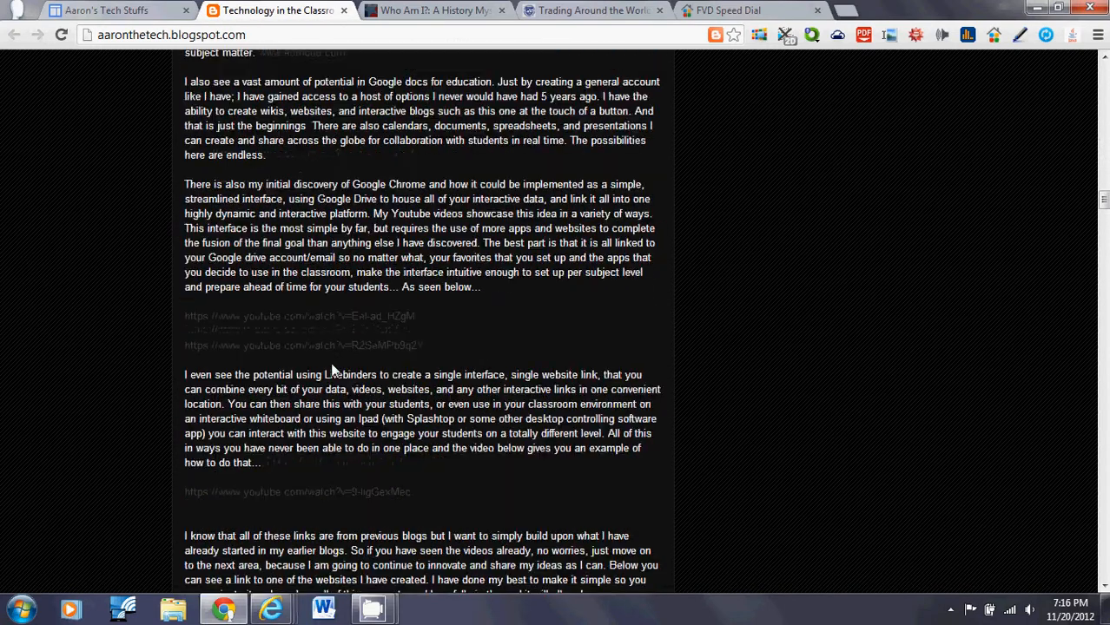
click(286, 318)
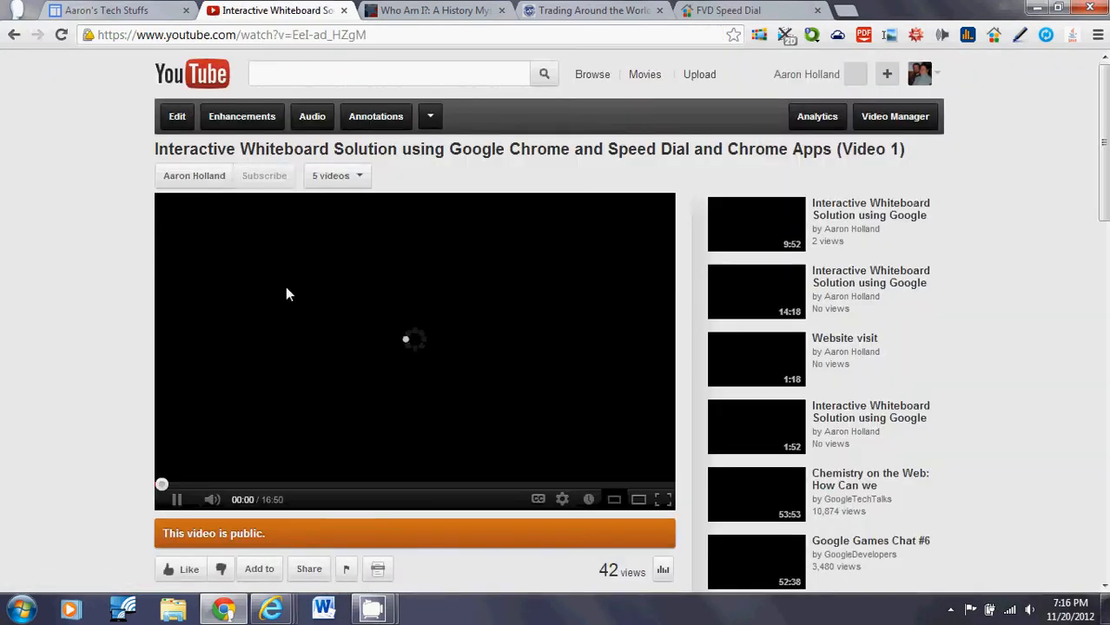
click(343, 11)
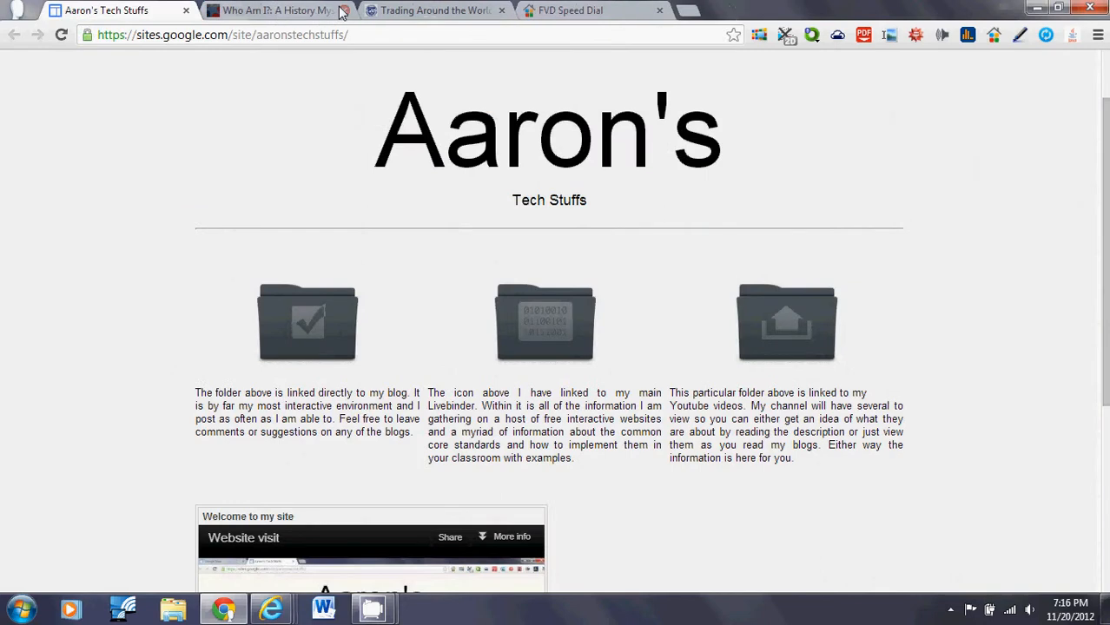
Revisit the LiveBinder and YouTube channel pages linked from the binary and upload folder icons, closing each tab
click(547, 319)
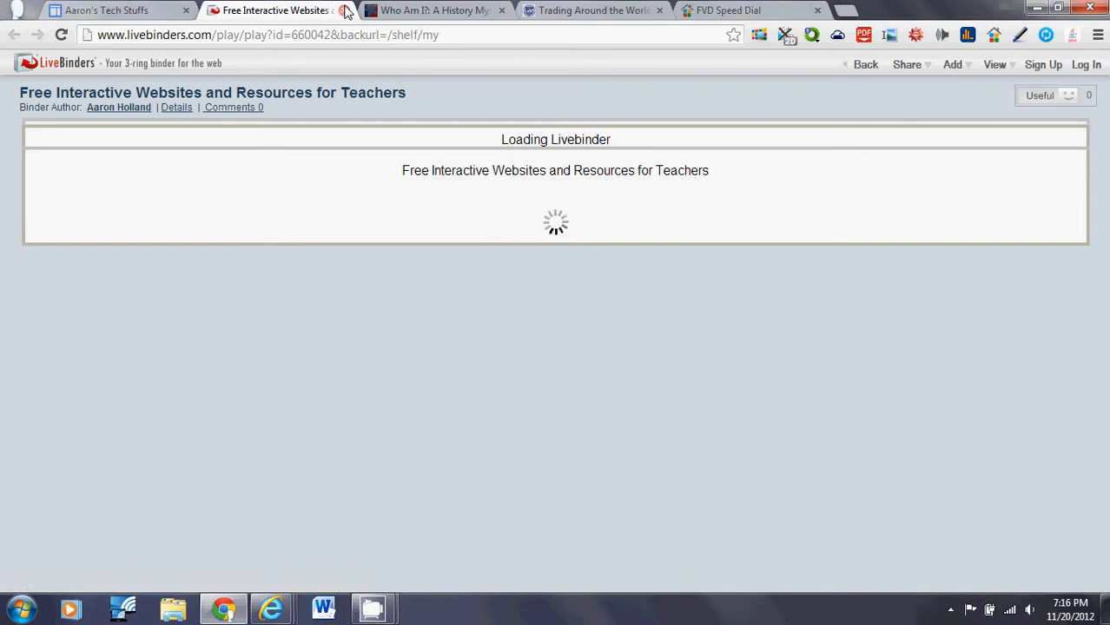
click(344, 10)
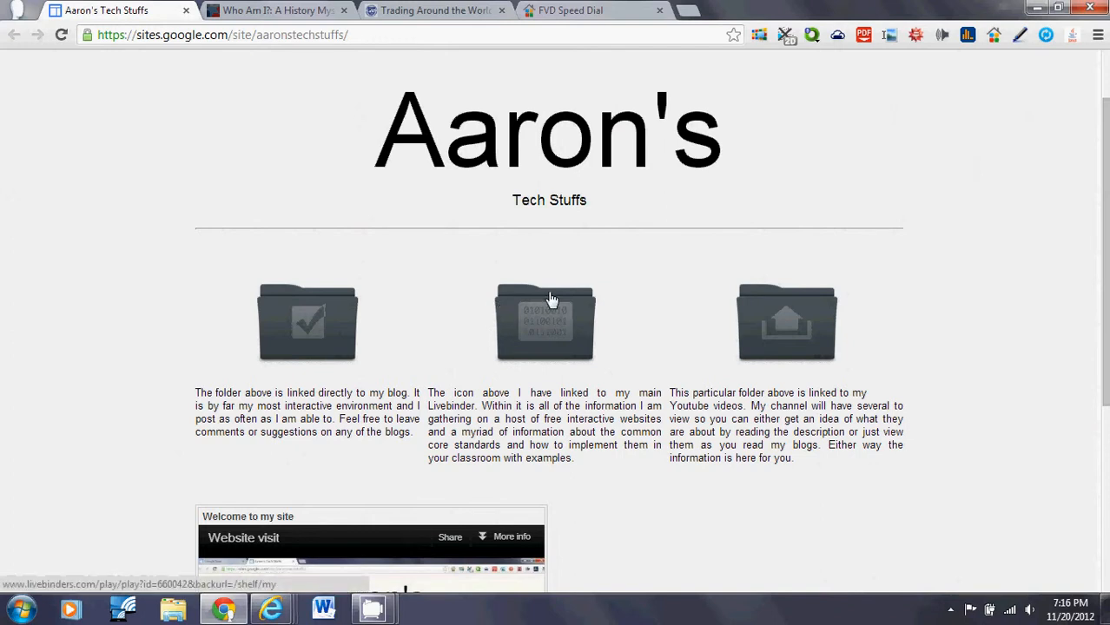
click(784, 323)
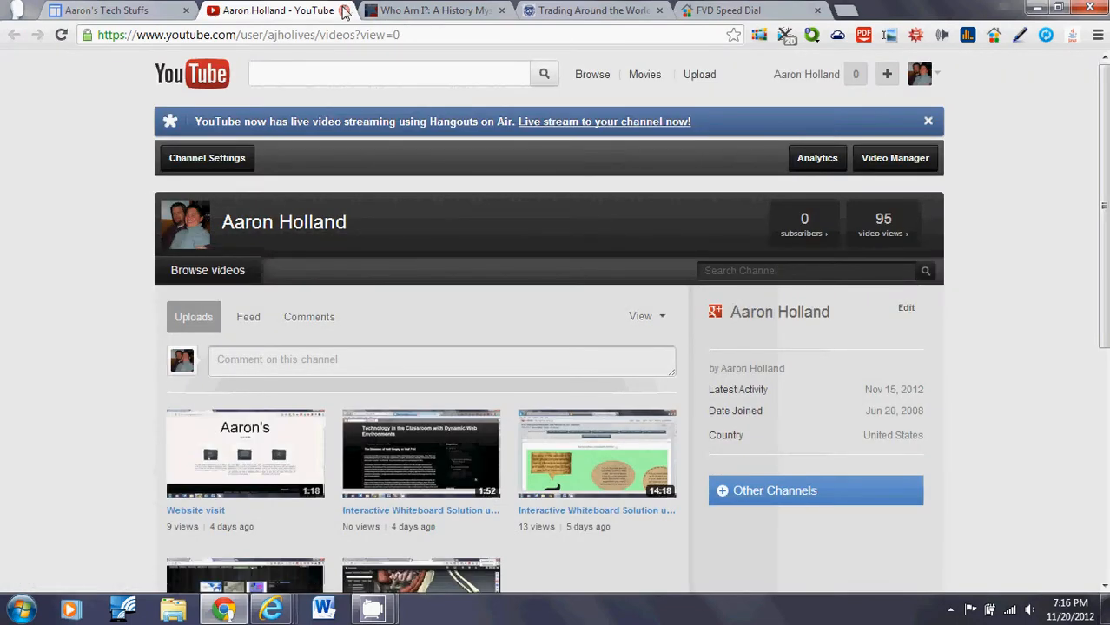
click(344, 10)
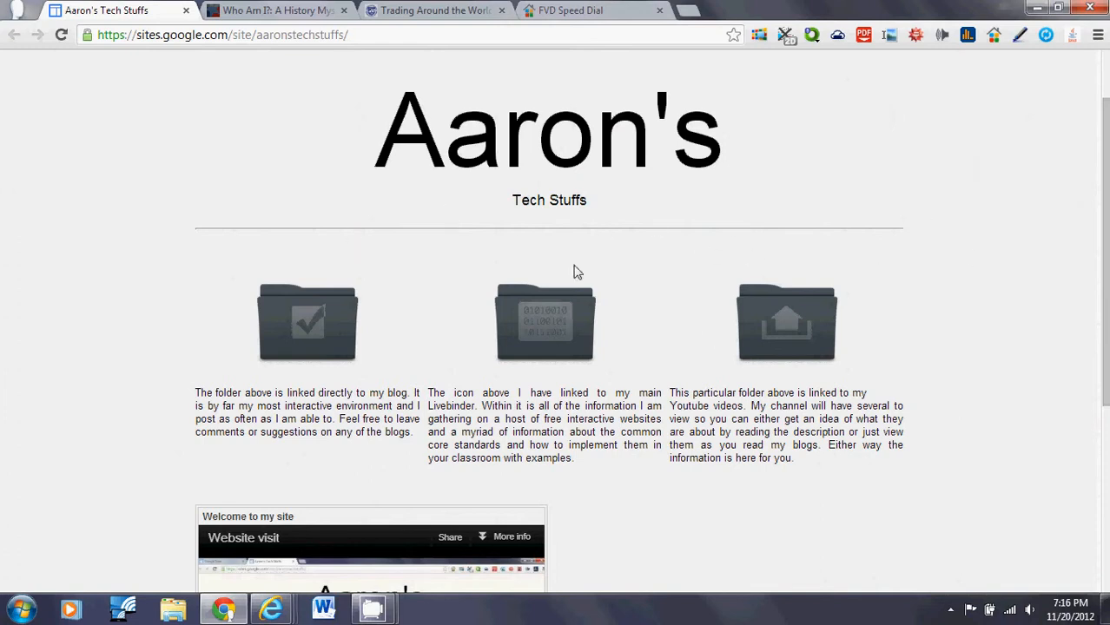
Check the blog and the LiveBinder's web address through their folder icons, closing both tabs and returning to the home page header
click(292, 325)
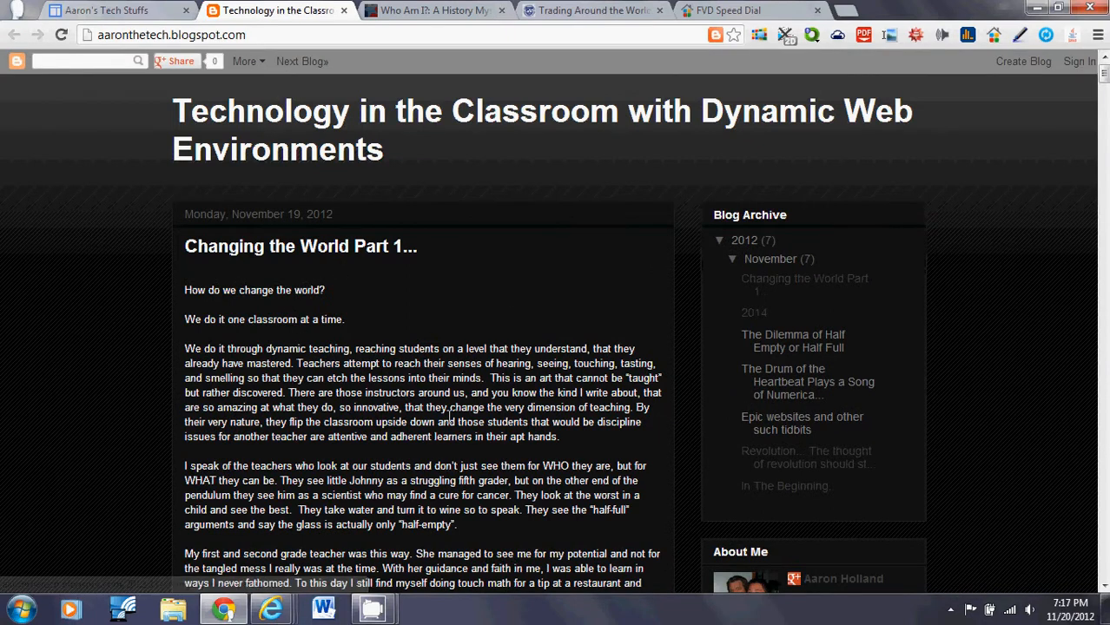
click(343, 10)
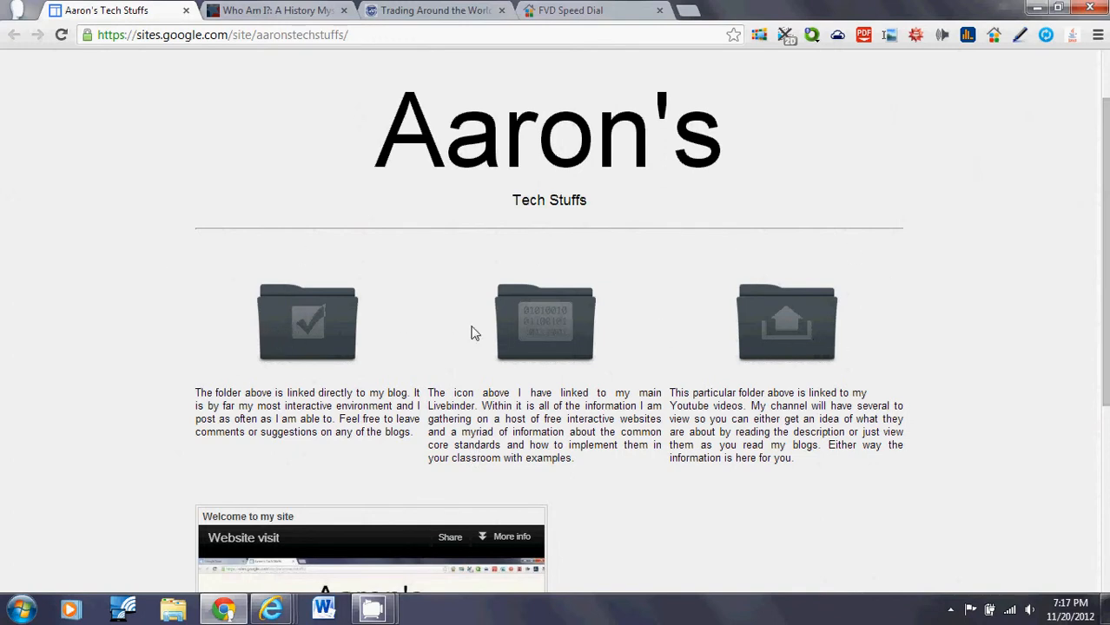
click(545, 324)
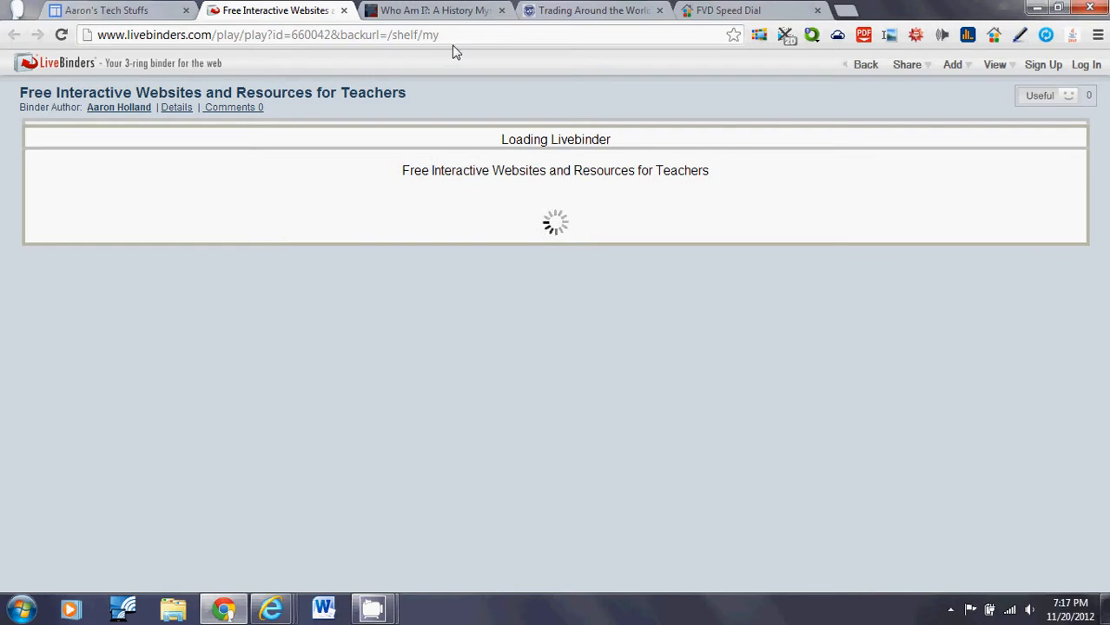
double_click(139, 34)
click(139, 35)
click(345, 12)
scroll(250, 176, down, 2)
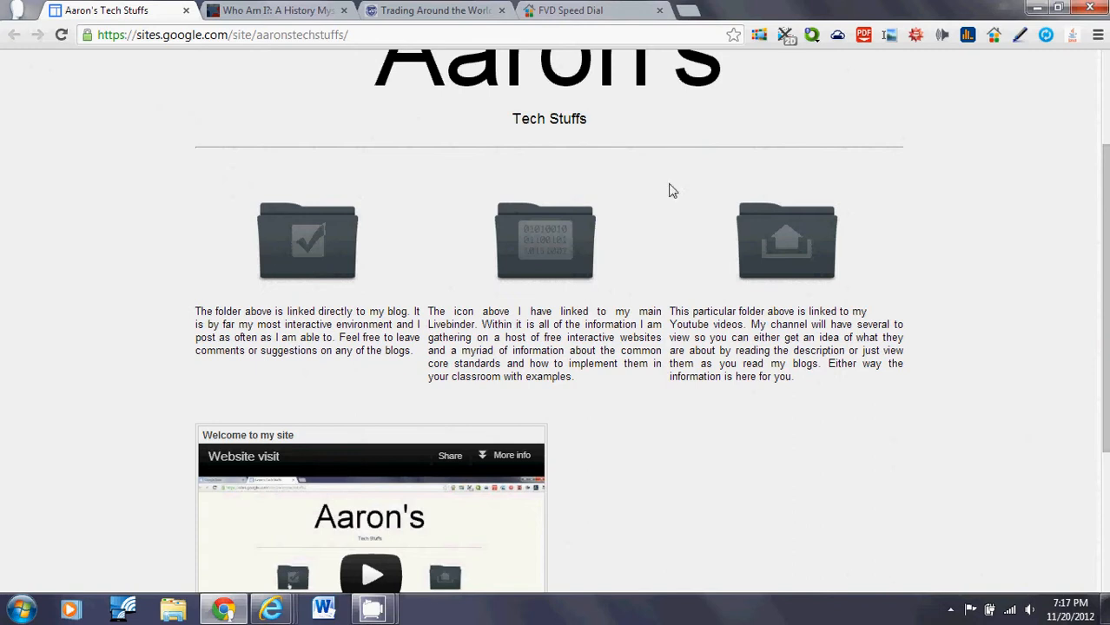
scroll(365, 278, up, 2)
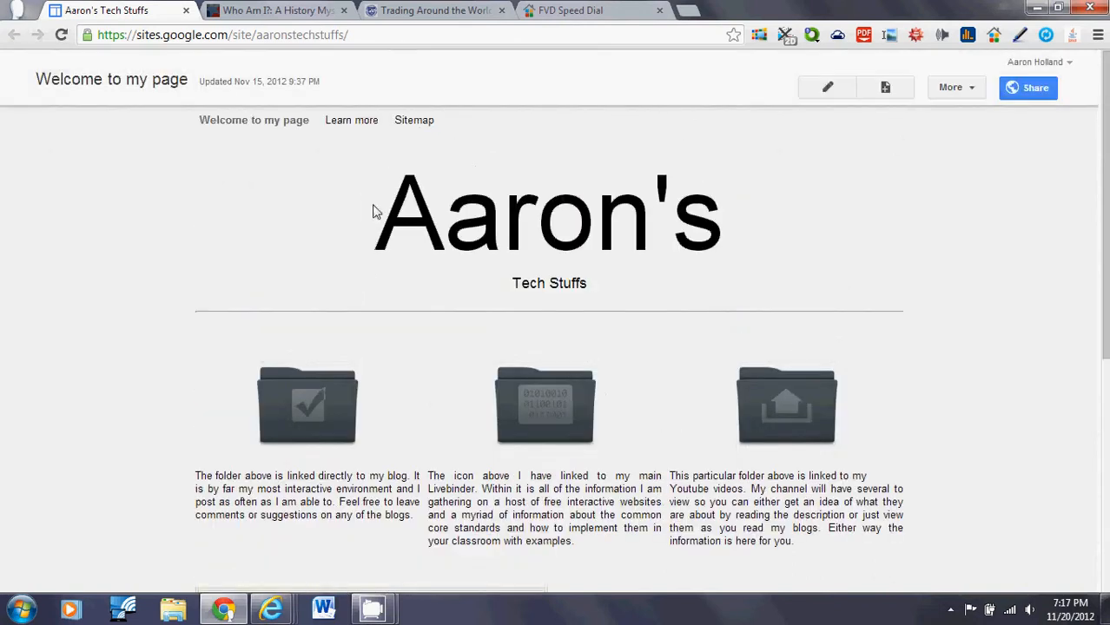
Switch to Internet Explorer and review the site template pages, examining the Minimalist Template preview down to its ARC Templates credit
click(1036, 8)
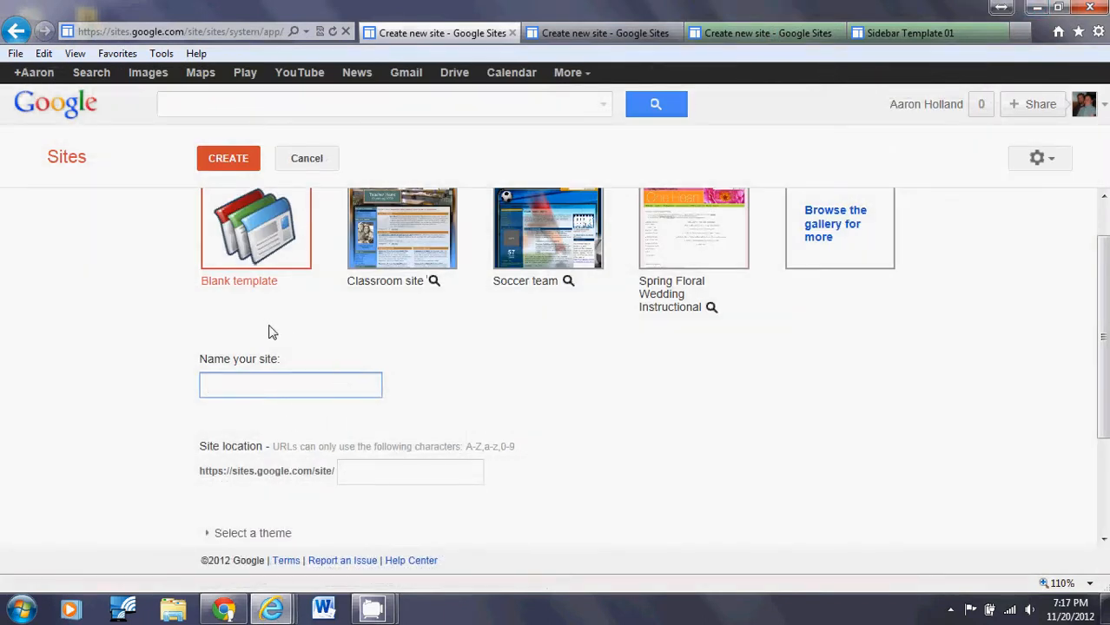
click(571, 35)
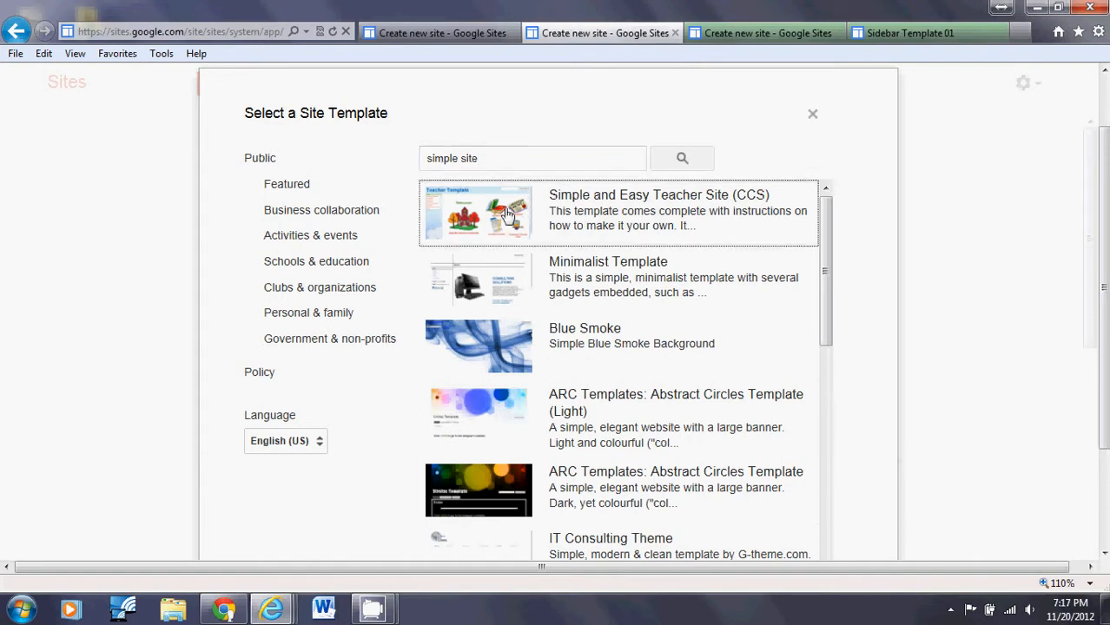
click(777, 33)
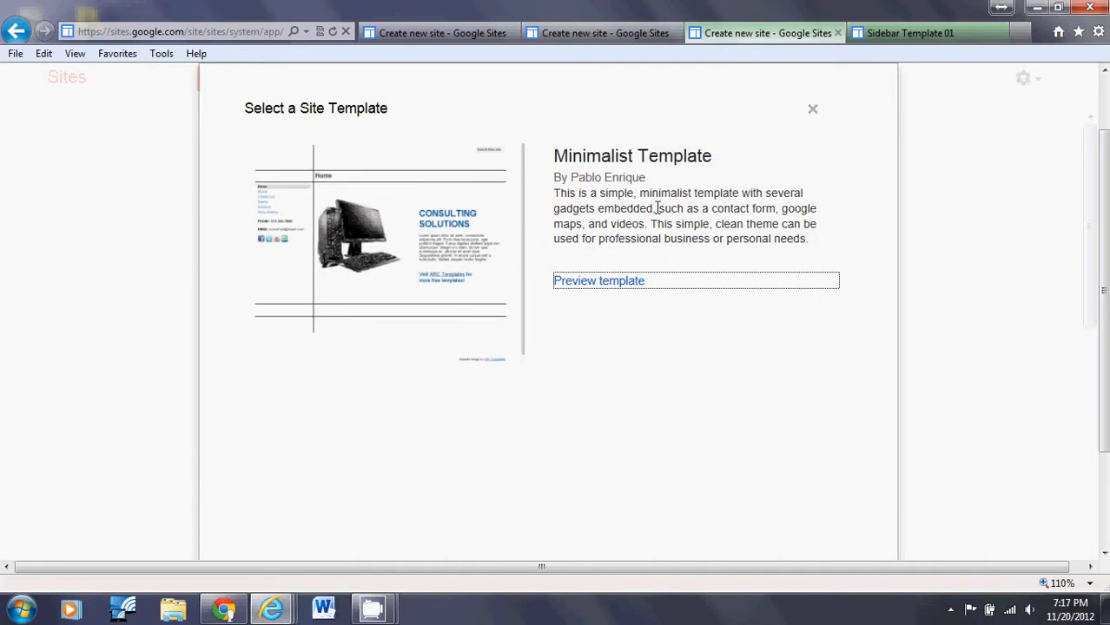
click(902, 34)
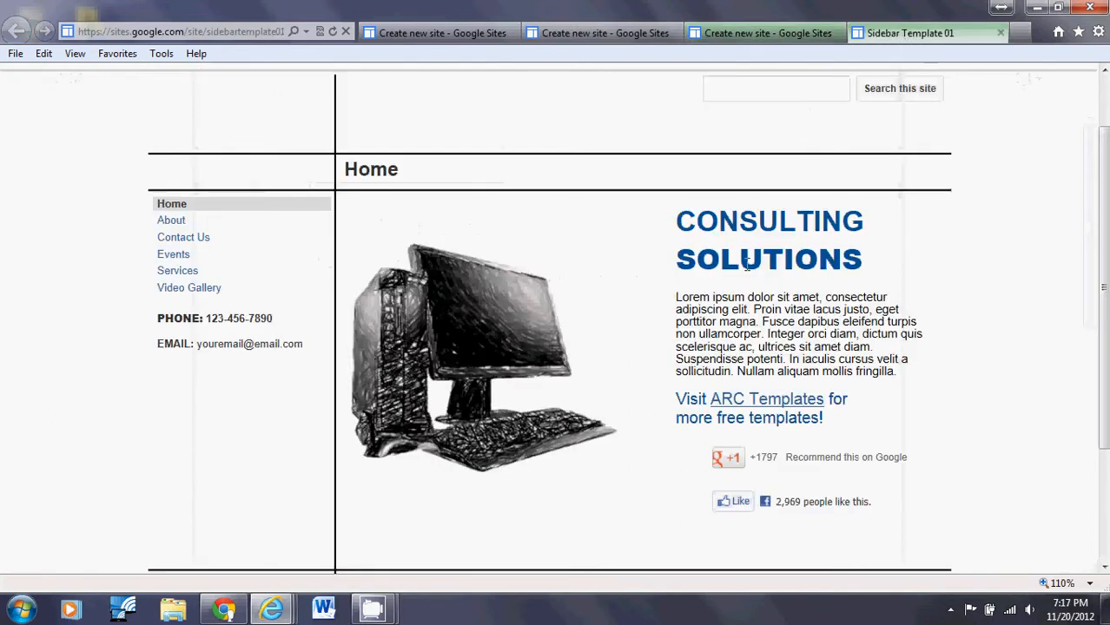
scroll(660, 382, down, 2)
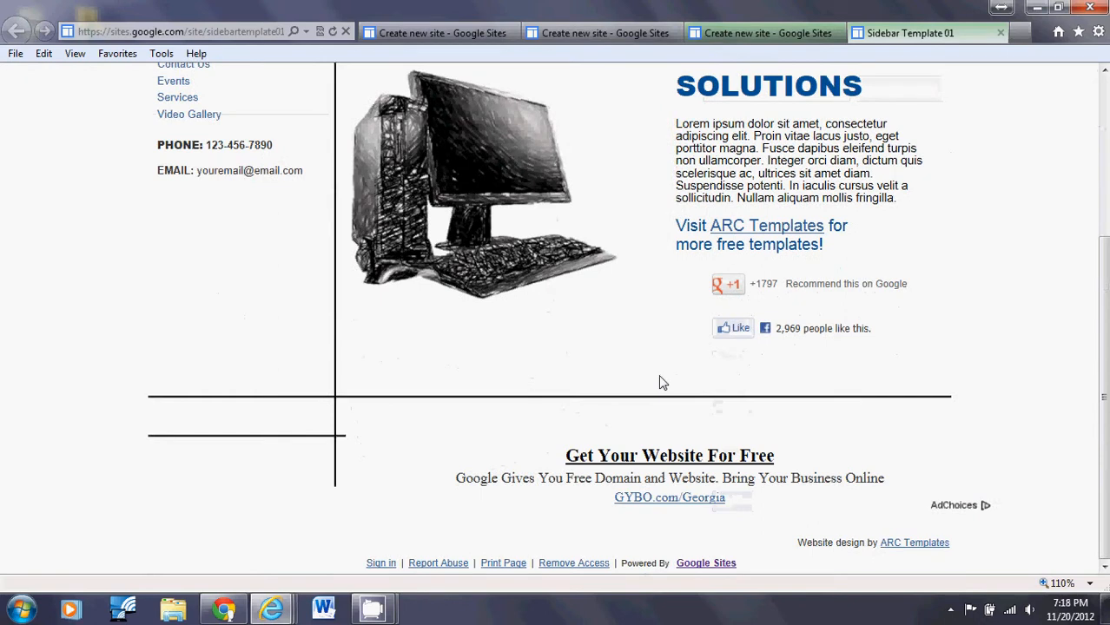
scroll(660, 382, up, 3)
scroll(660, 382, up, 1)
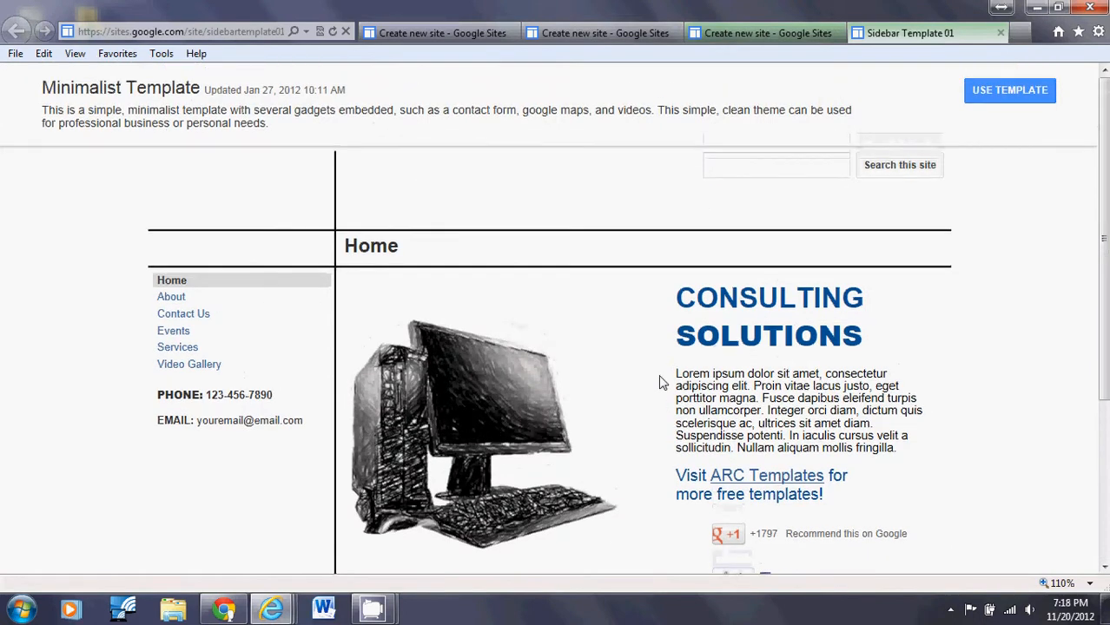
Copy the address of the ARC Templates link in the Chrome site's footer and return to Internet Explorer
click(227, 608)
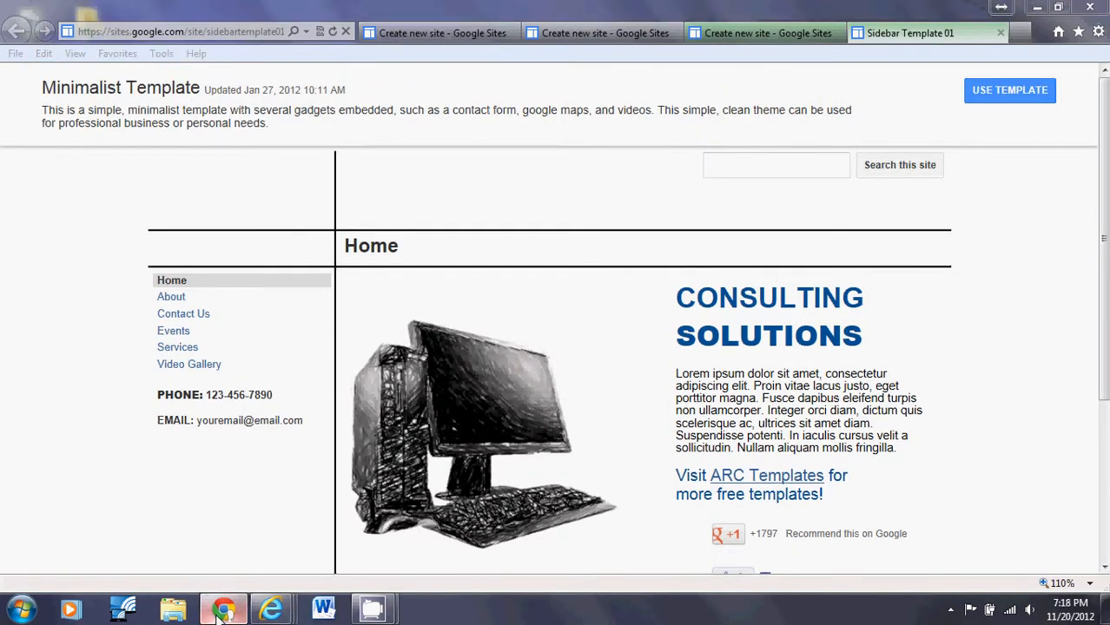
scroll(725, 463, down, 5)
right_click(873, 567)
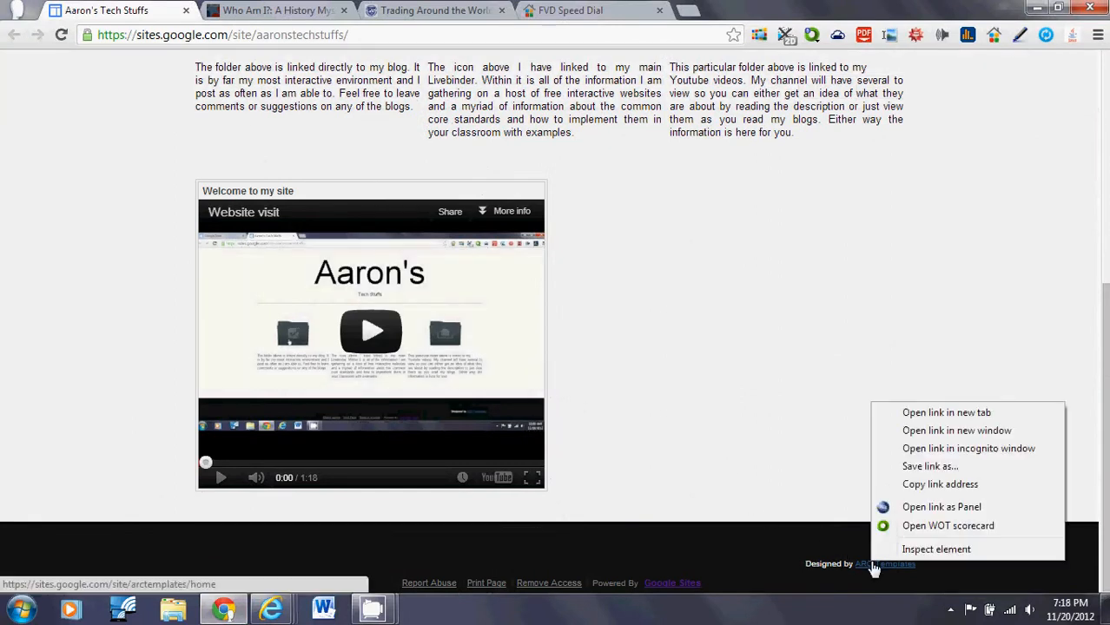
click(955, 486)
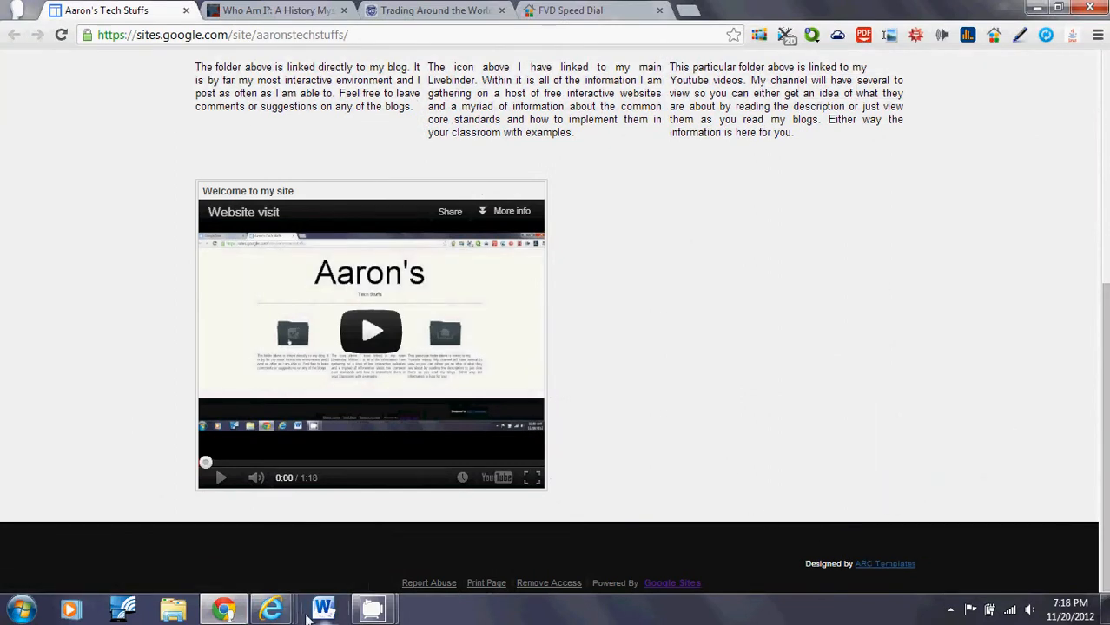
click(1036, 8)
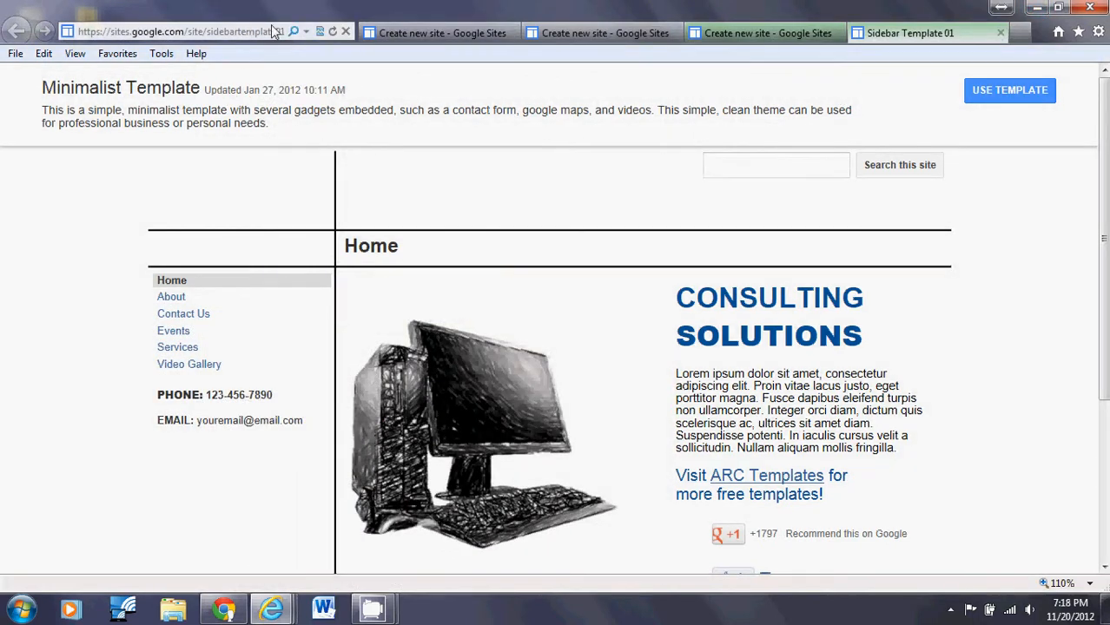
Recopy the ARC Templates footer link from Chrome and load it in Internet Explorer in place of the first Create new site page
click(638, 32)
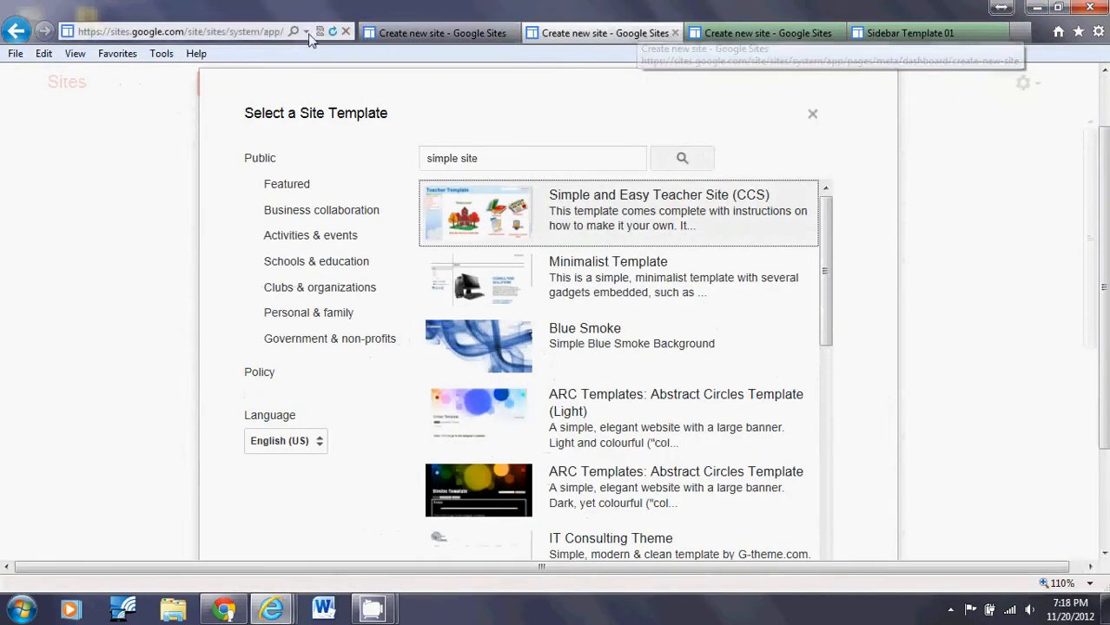
click(437, 32)
click(252, 30)
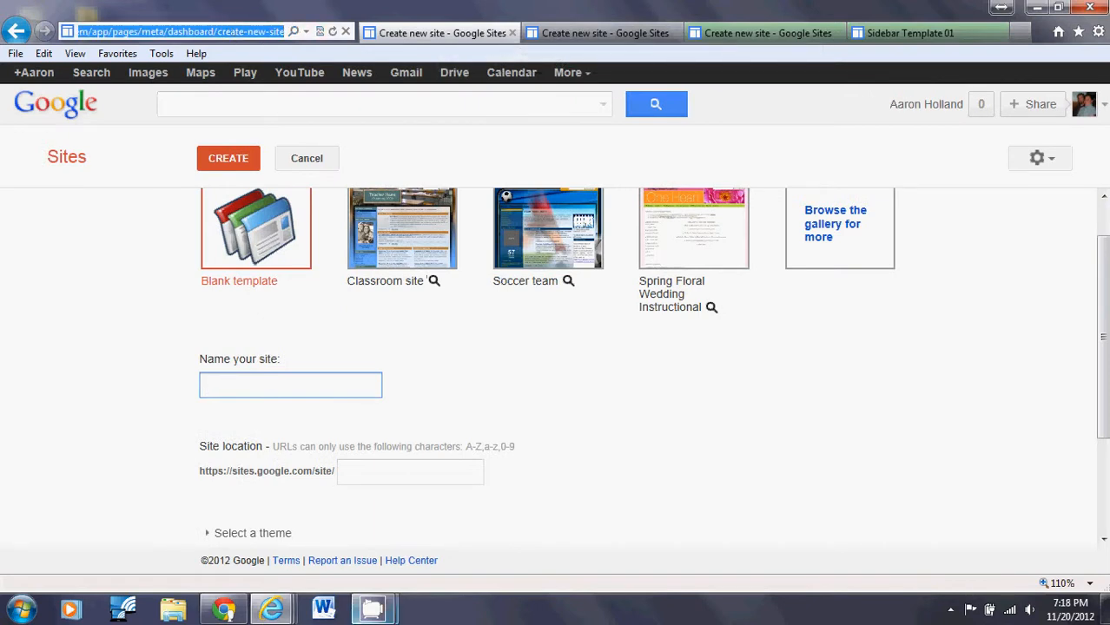
click(272, 610)
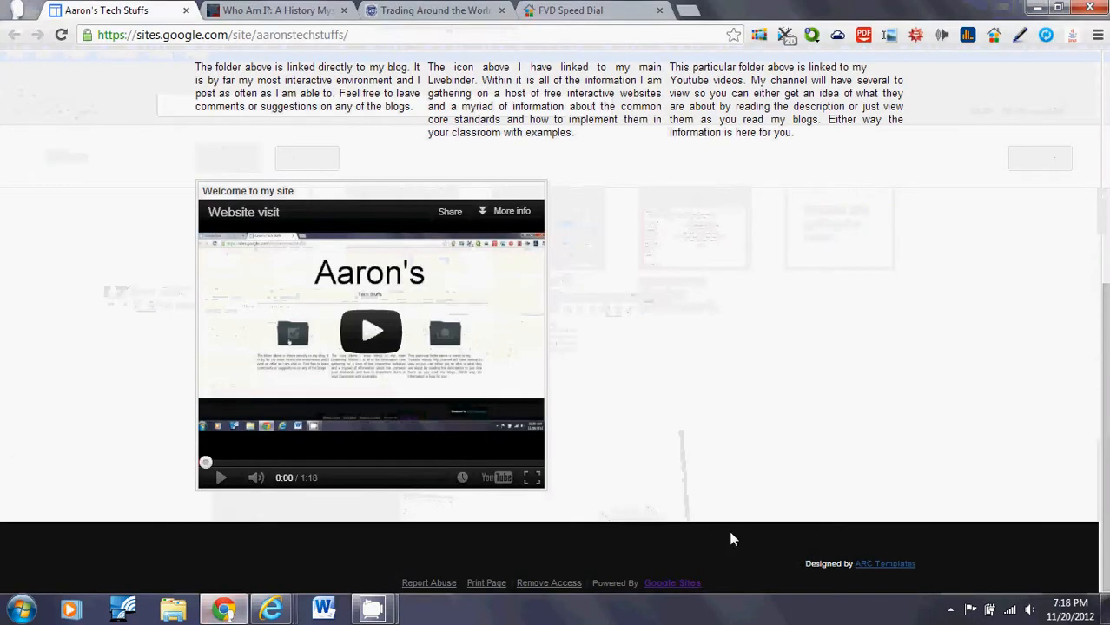
right_click(861, 564)
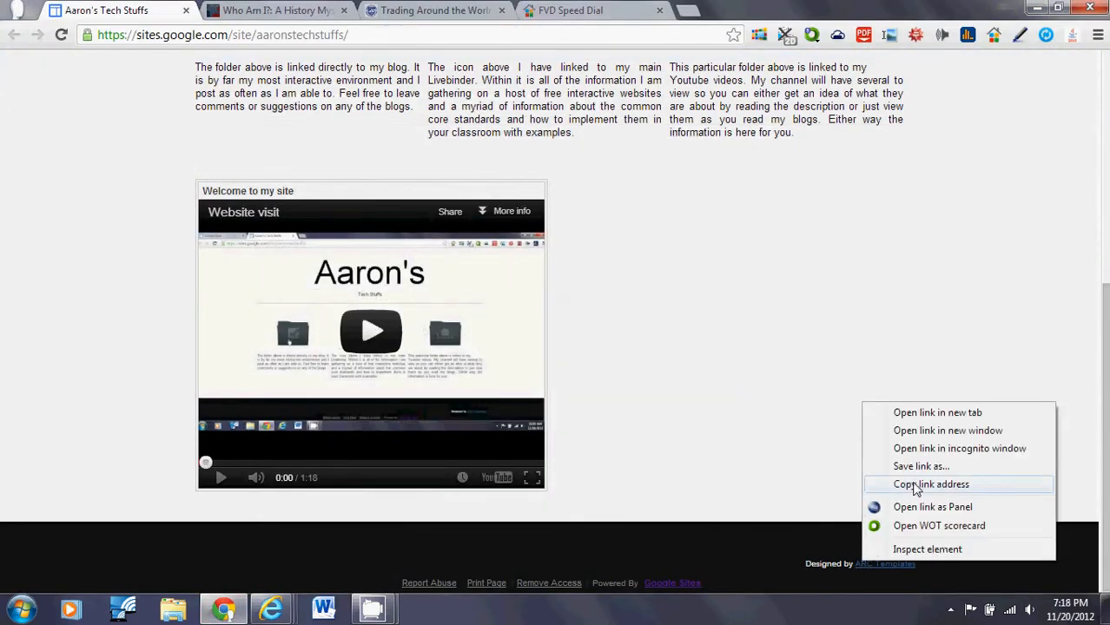
click(916, 486)
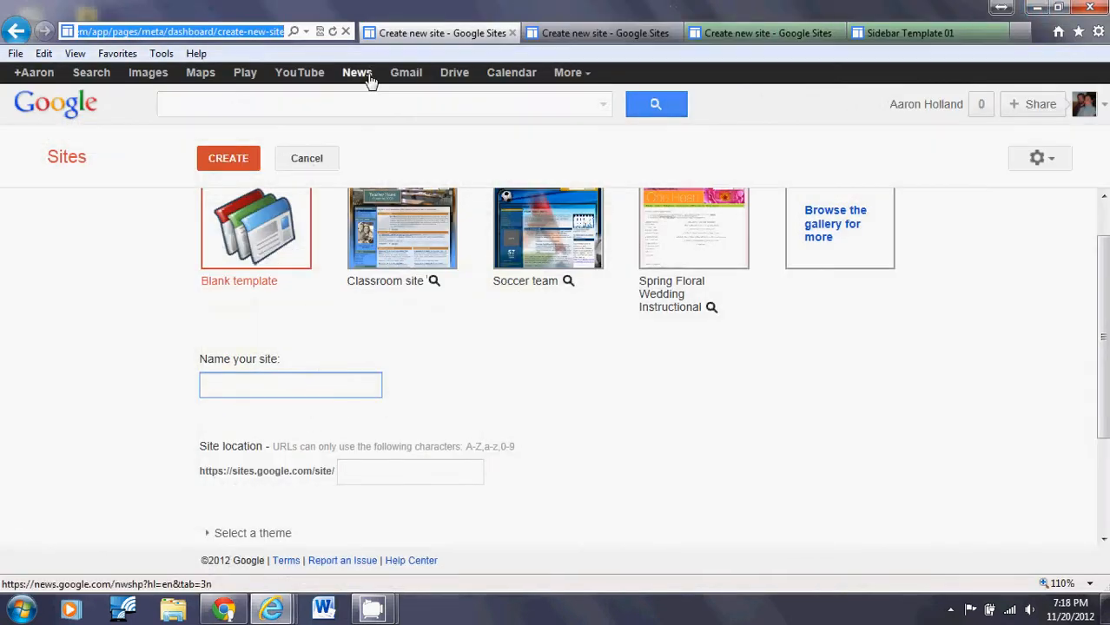
key(ctrl+v)
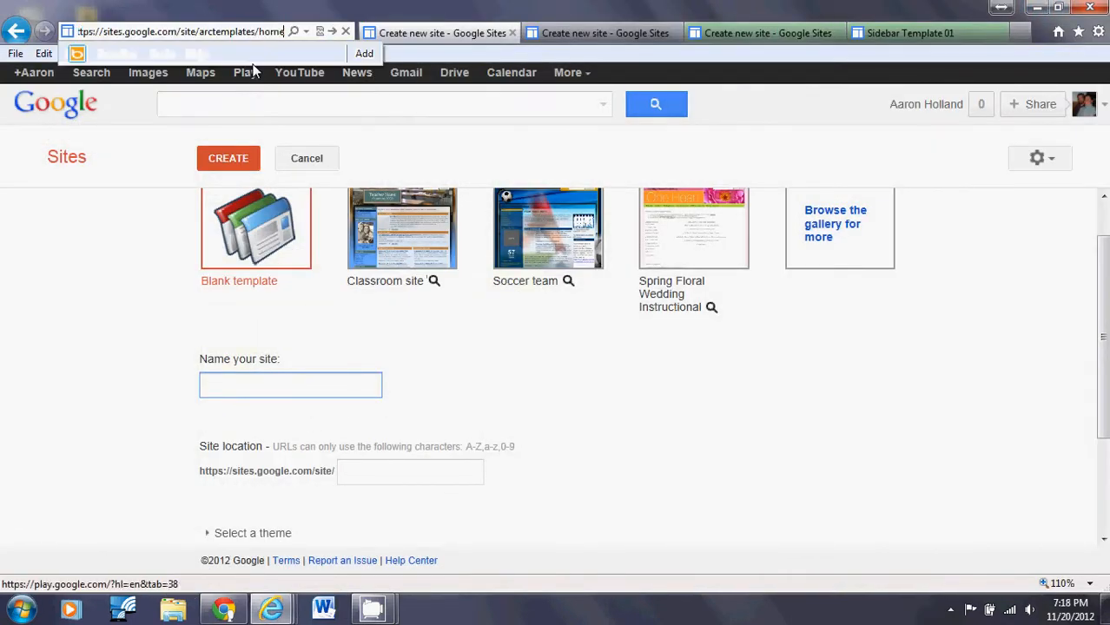
key(Return)
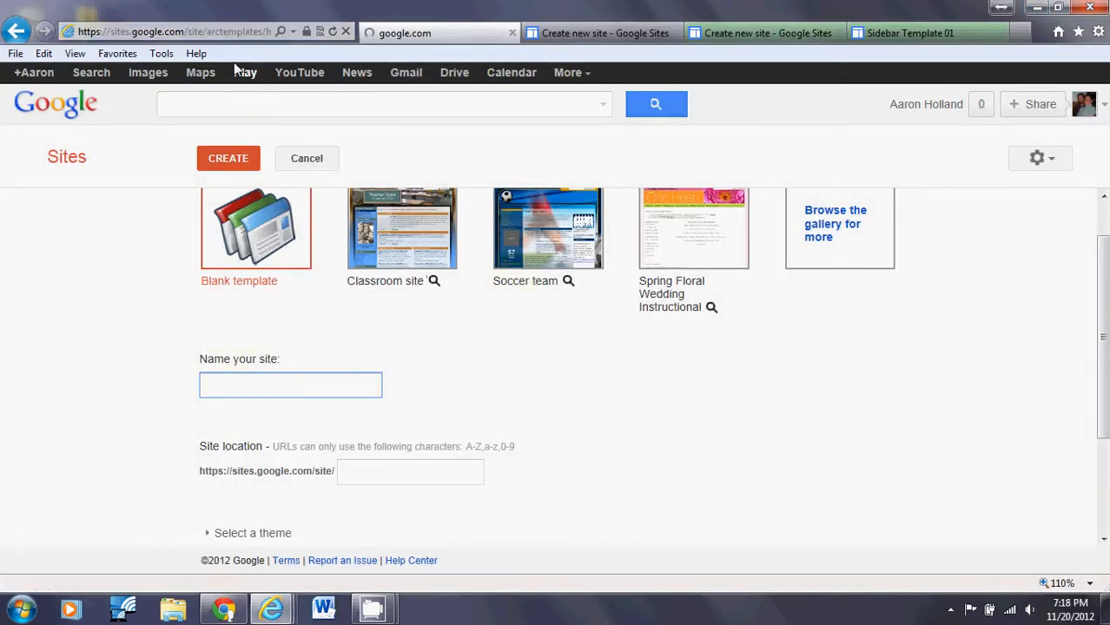
Show all content on the ARC Templates home page, look it over, and open the Free Templates gallery
scroll(389, 349, down, 6)
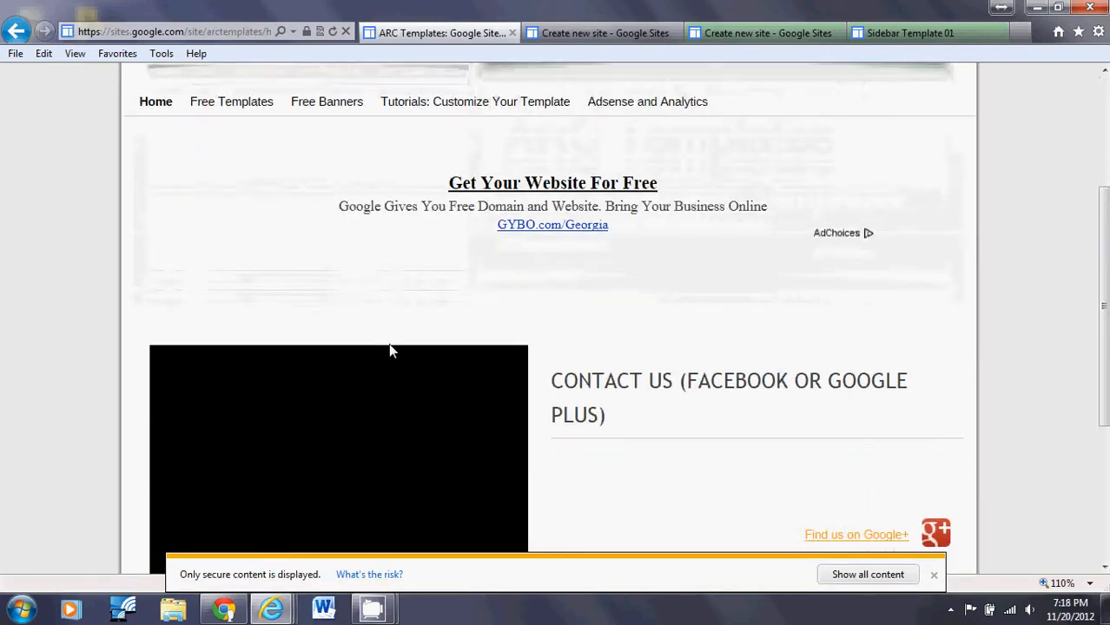
click(871, 576)
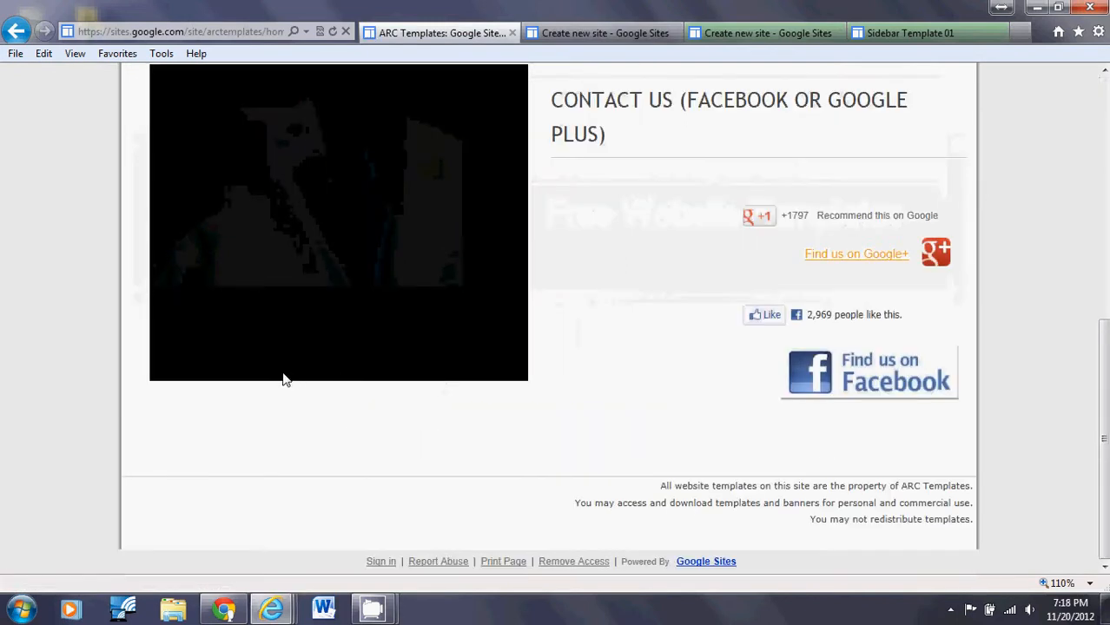
scroll(128, 228, up, 4)
scroll(257, 244, up, 2)
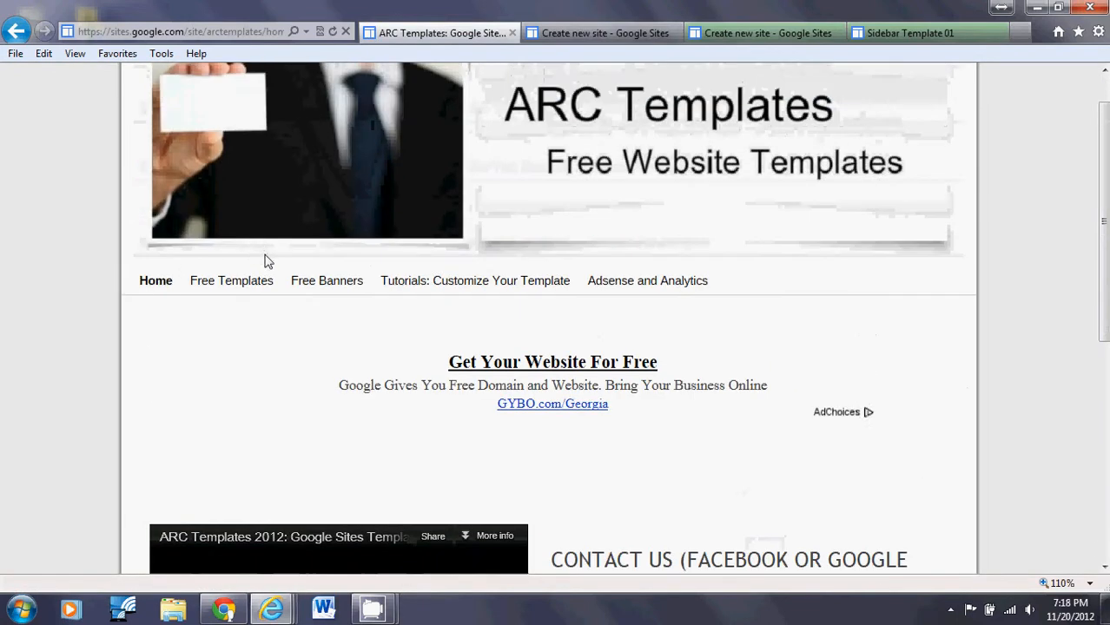
click(260, 282)
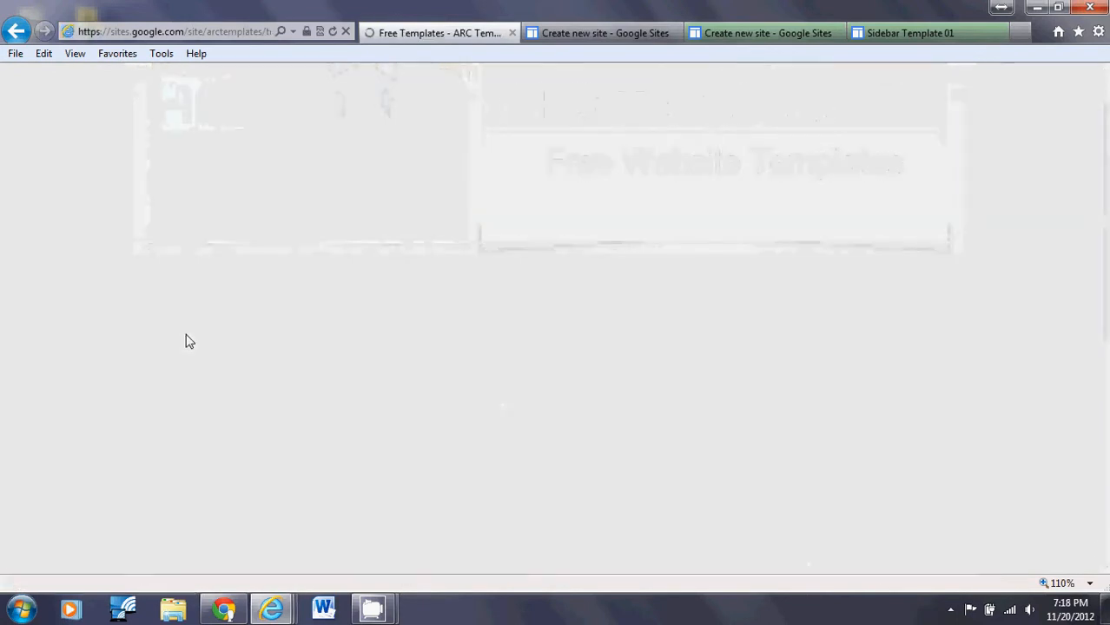
scroll(539, 539, down, 2)
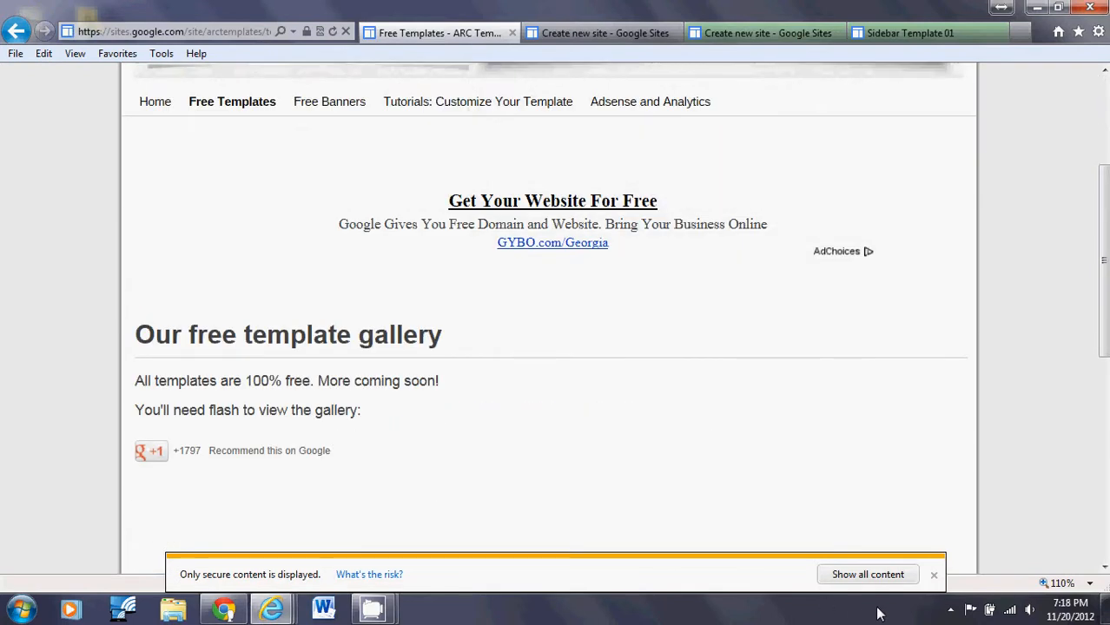
Show all content on the Free Templates page and find the template carousel
click(886, 575)
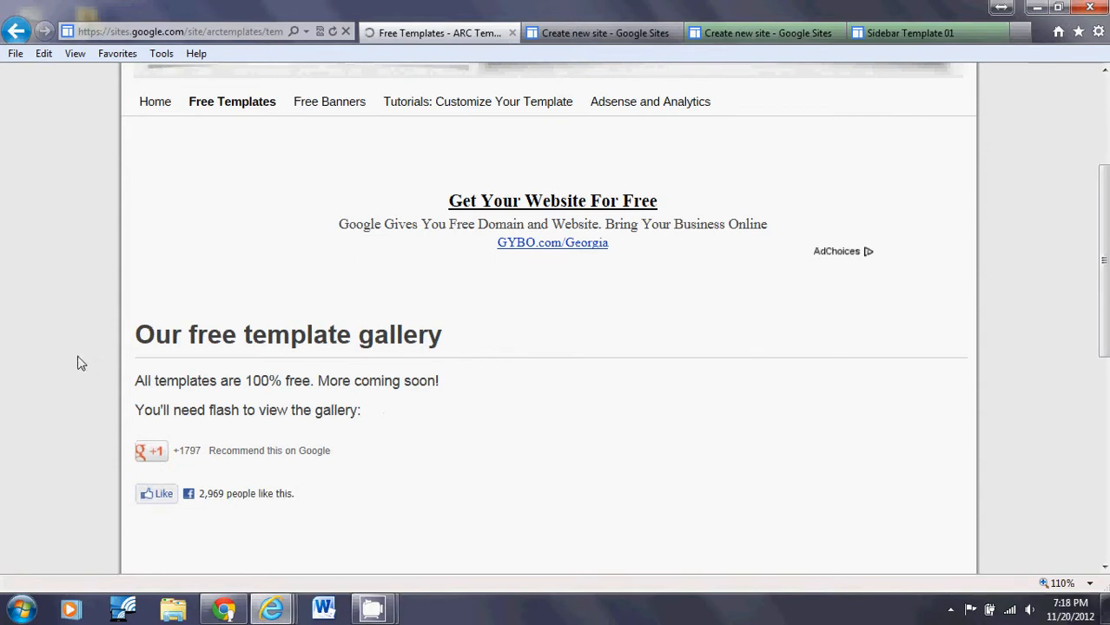
scroll(81, 363, down, 1)
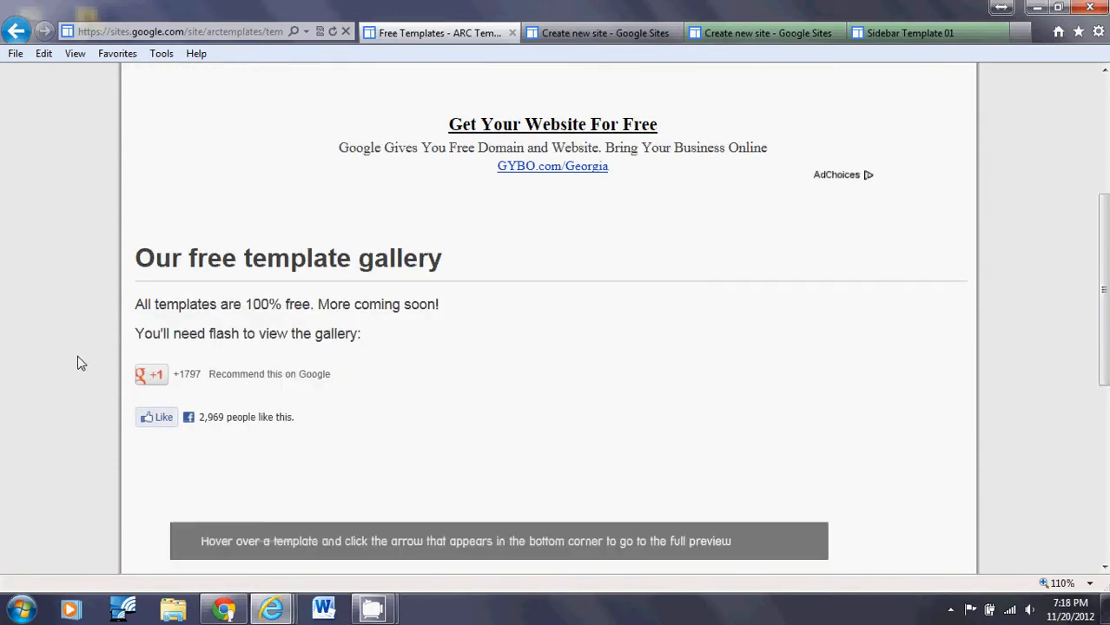
scroll(77, 363, down, 3)
scroll(79, 363, down, 1)
scroll(77, 363, down, 1)
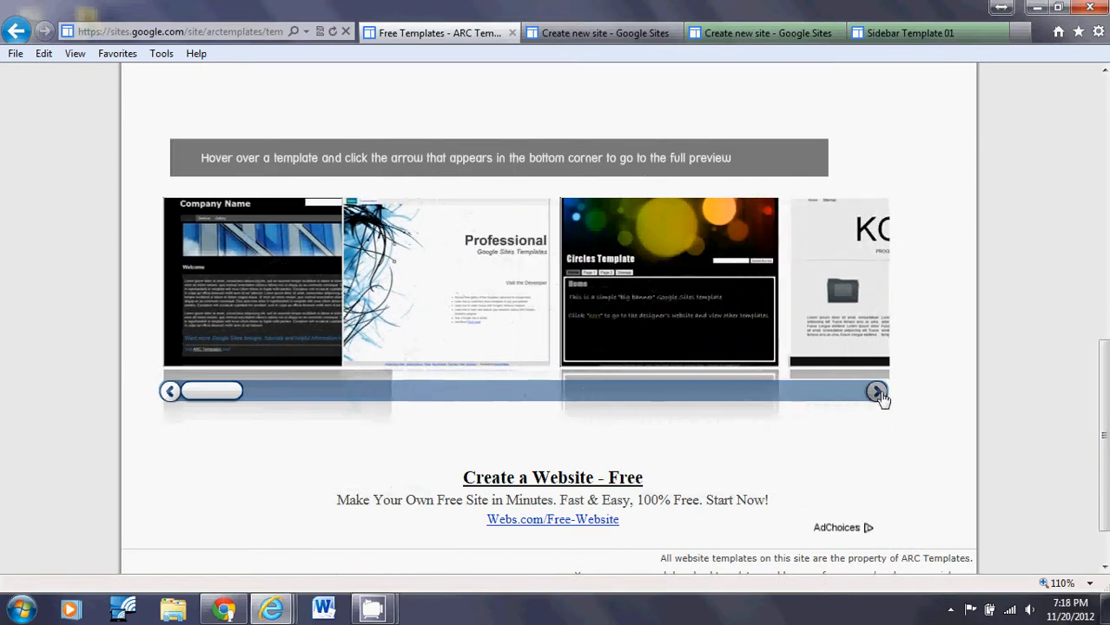
Browse the template carousel and open the full preview of the Koguni template
click(880, 395)
click(880, 395)
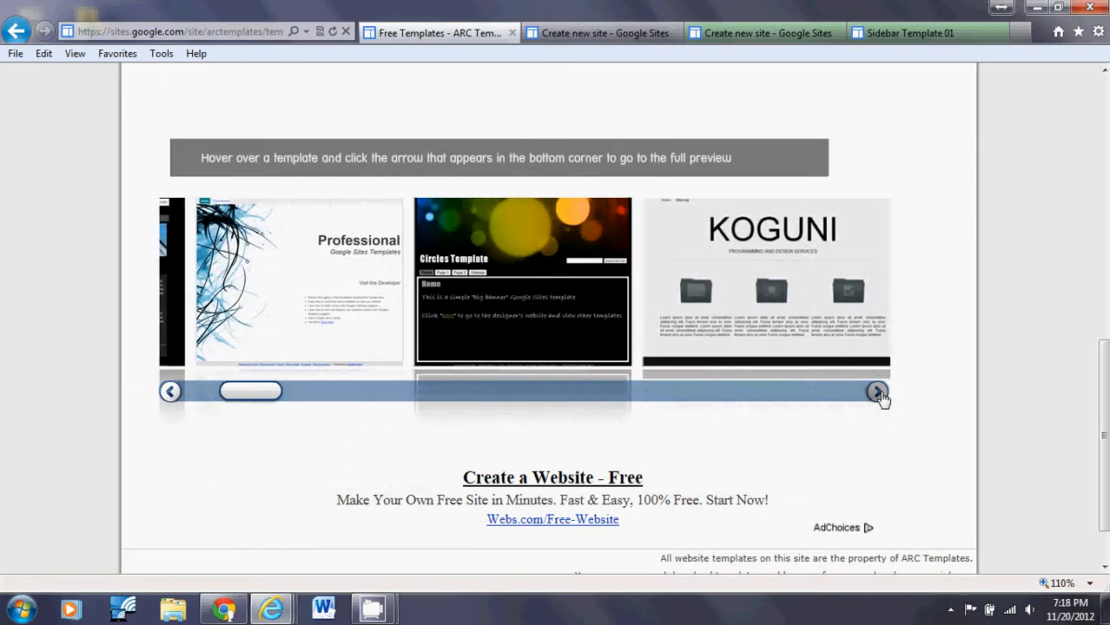
click(877, 391)
mouse_move(475, 263)
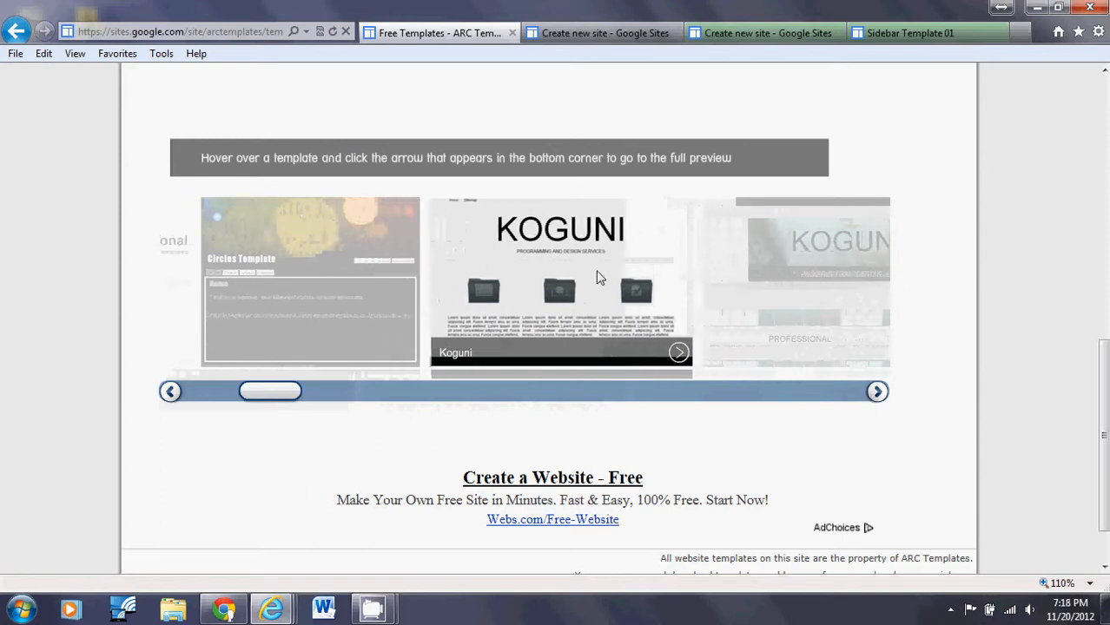
click(569, 353)
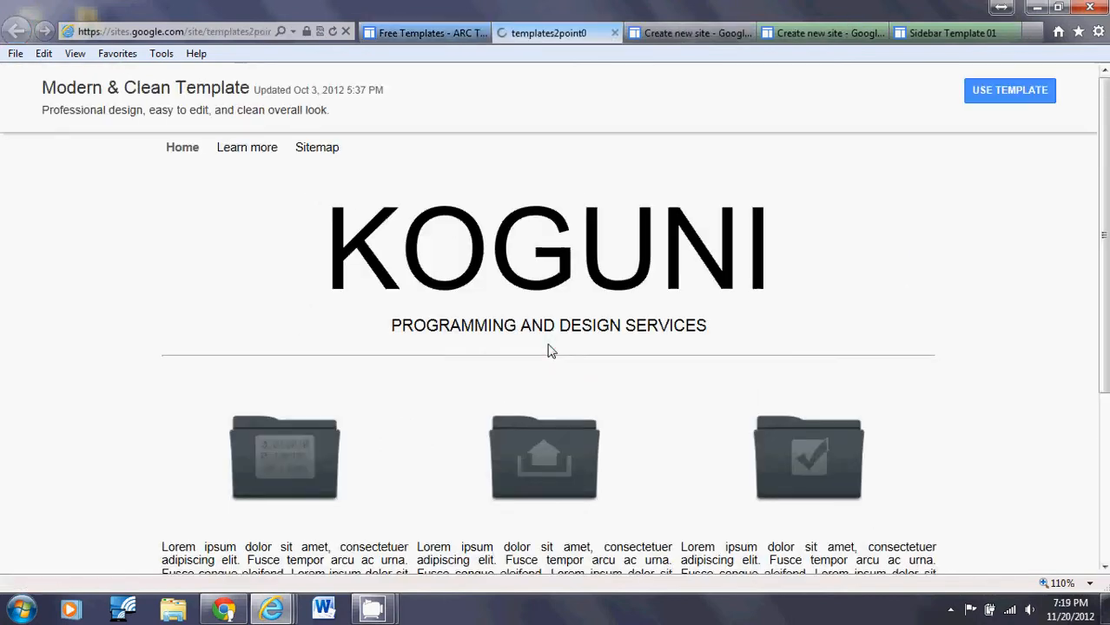
Start a new site from the previewed template, select Modern & Clean Template, and name the site as the teacher's class
click(1012, 92)
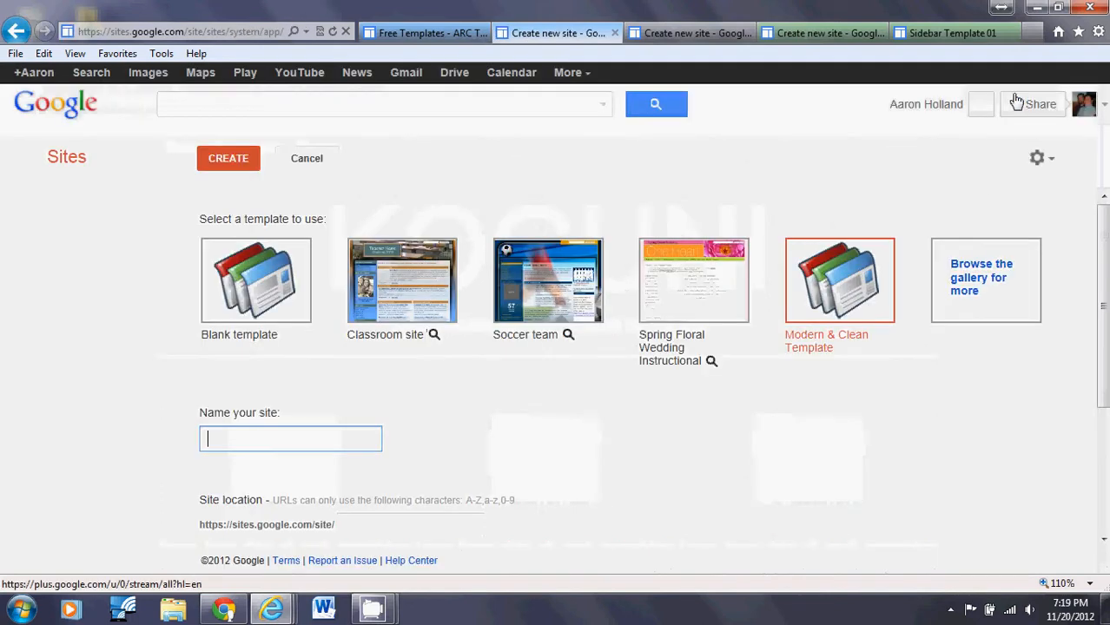
click(846, 303)
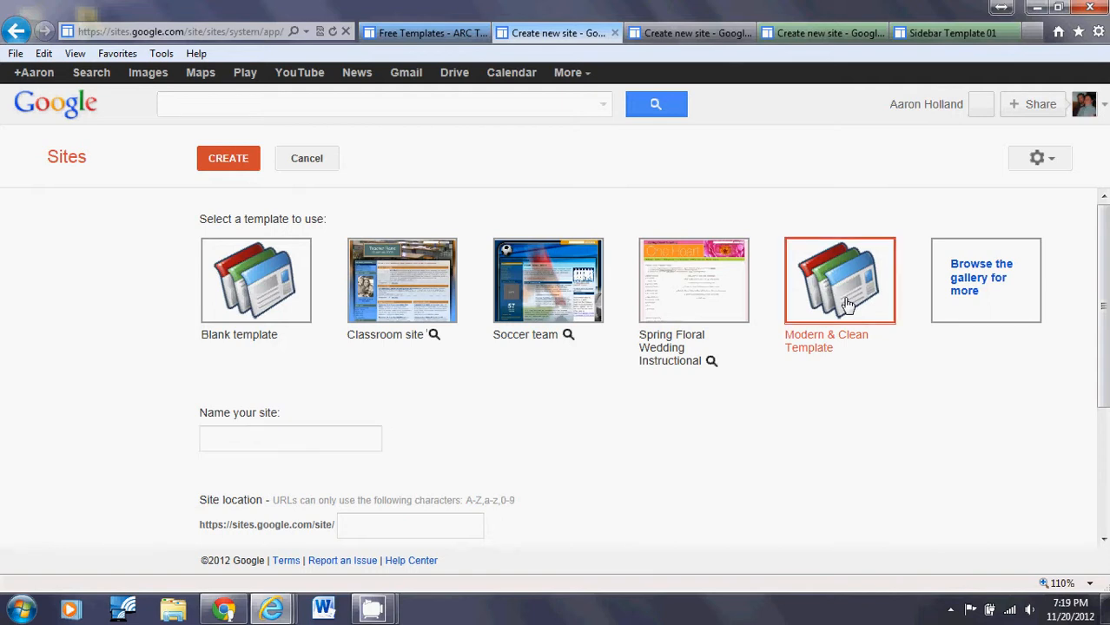
click(333, 443)
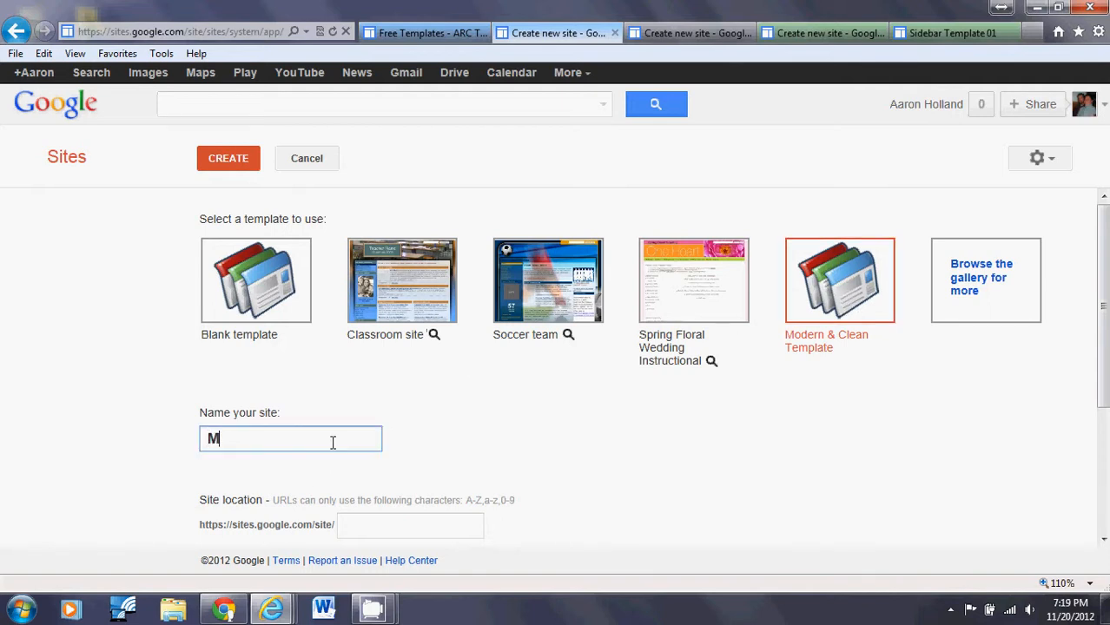
text(Mr. Holland's Class)
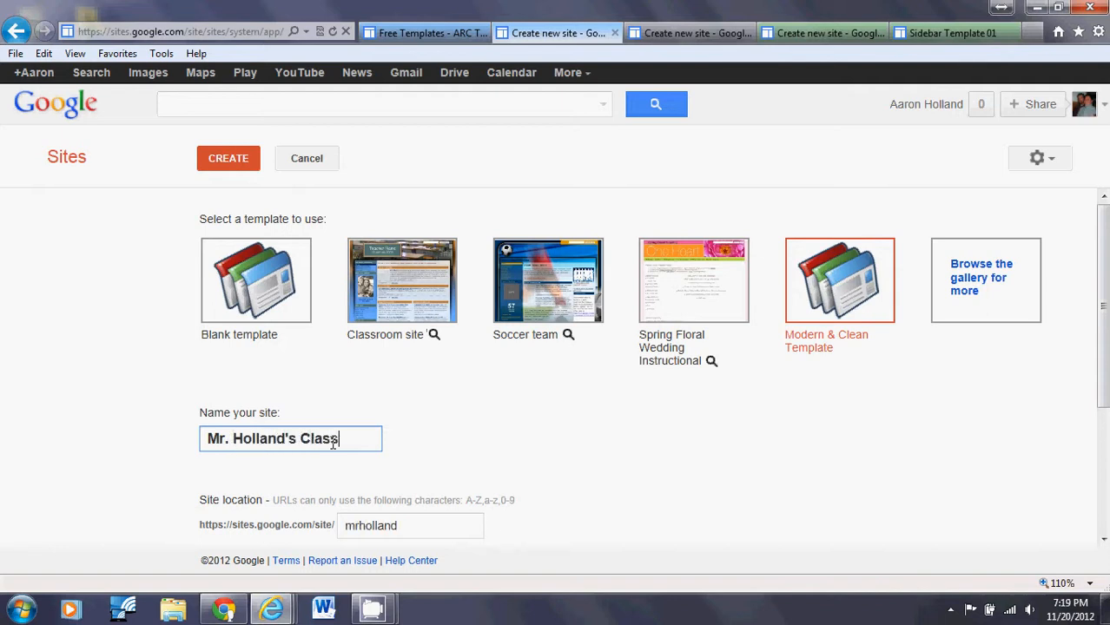
Enter the verification code shown on the form and submit the new site for creation
scroll(334, 446, down, 1)
scroll(334, 445, down, 2)
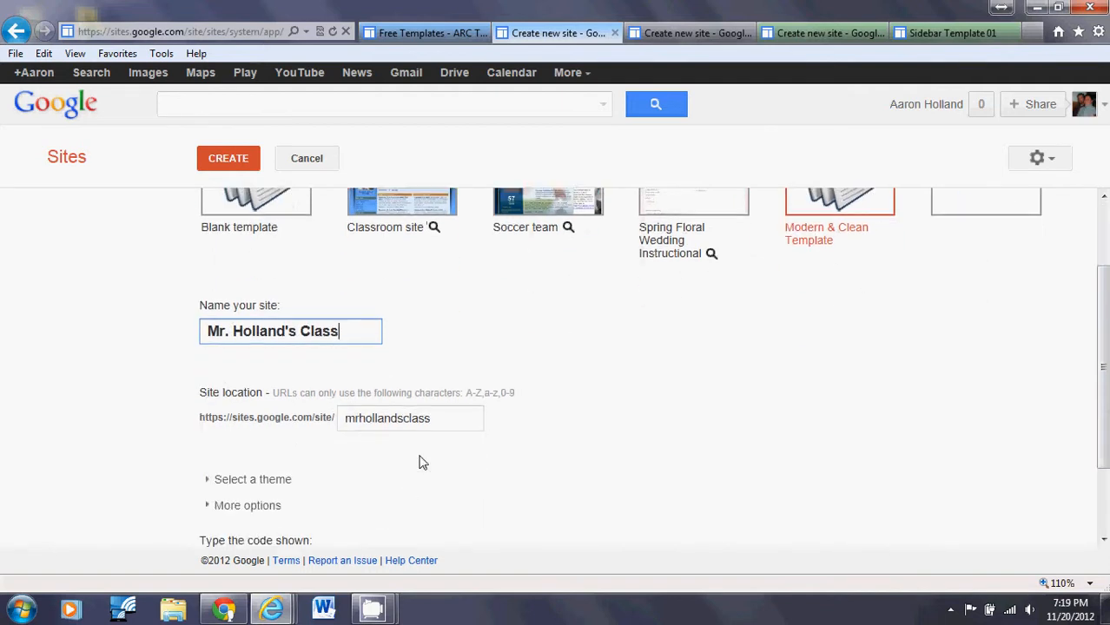
scroll(422, 461, down, 3)
click(293, 516)
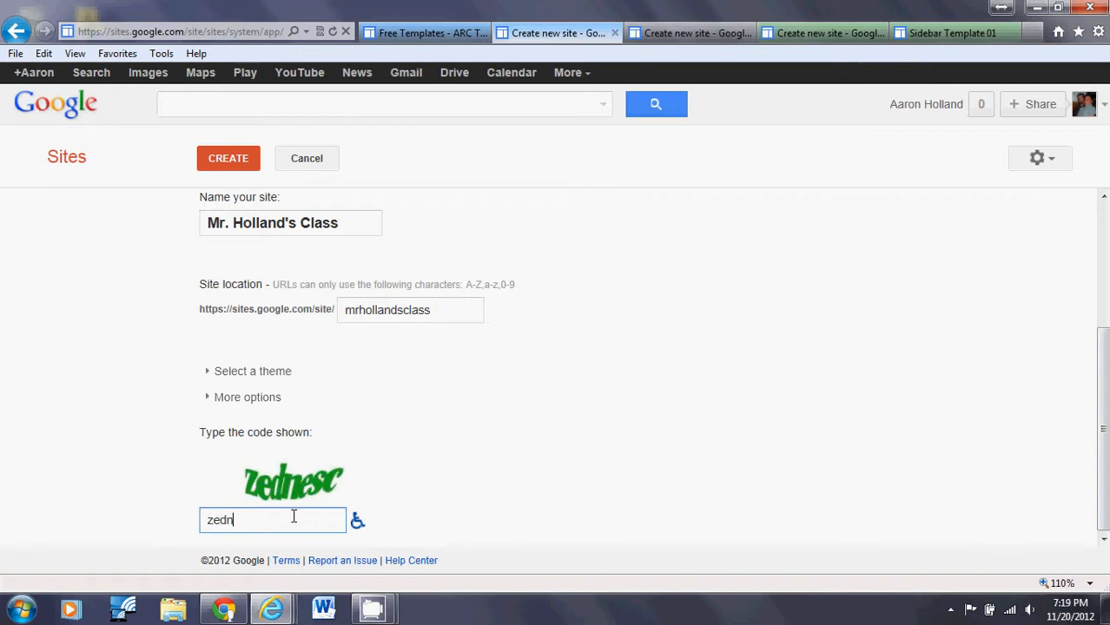
text(zednesc)
click(250, 158)
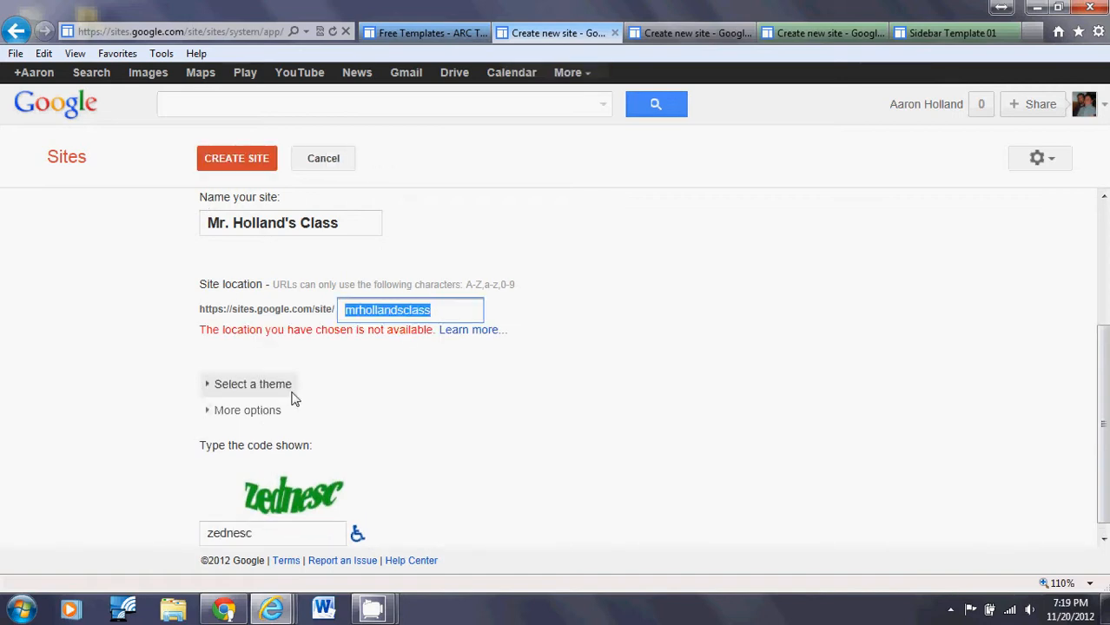
Append 777 to the site location and create the site
click(460, 314)
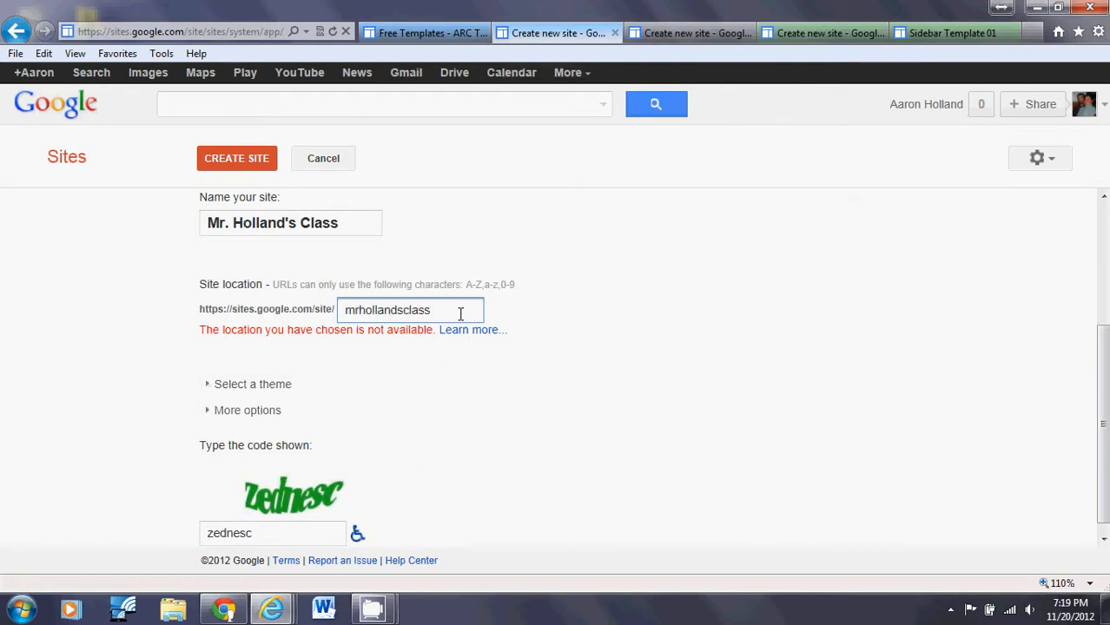
text(777)
click(236, 157)
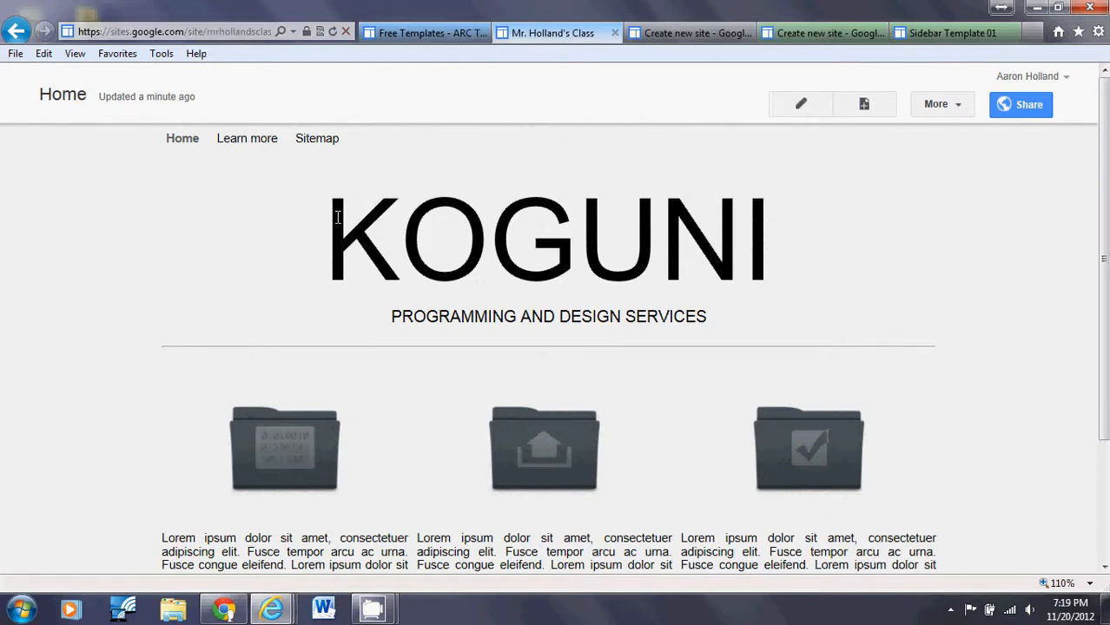
Look over the new site's home page, view the finished tech site in Chrome, and return to the new site in Internet Explorer
scroll(244, 220, down, 2)
scroll(244, 220, up, 2)
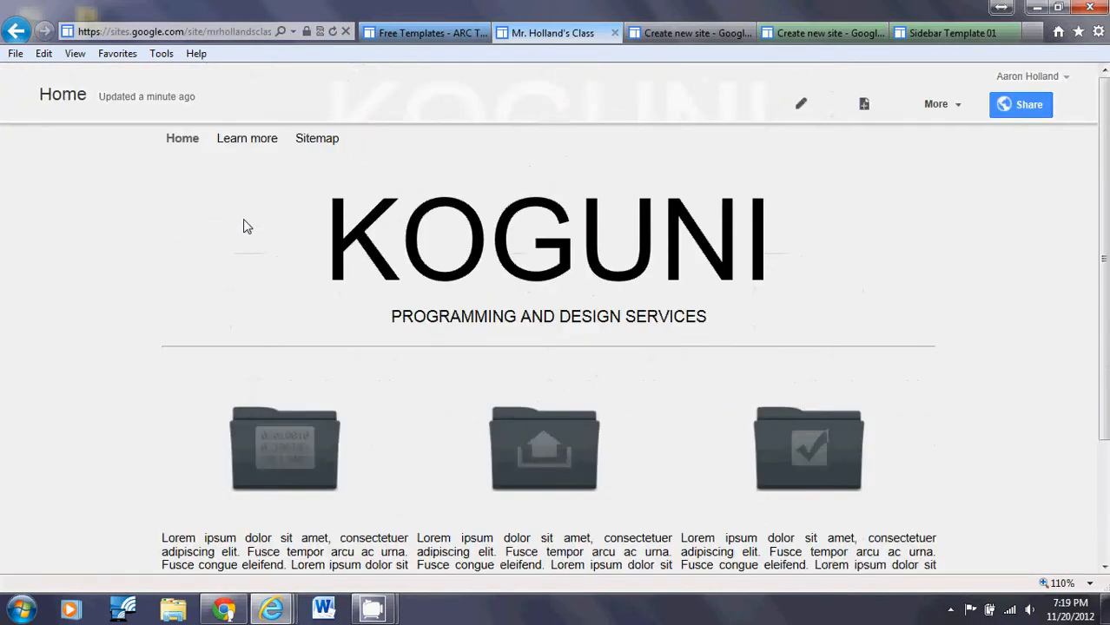
click(224, 611)
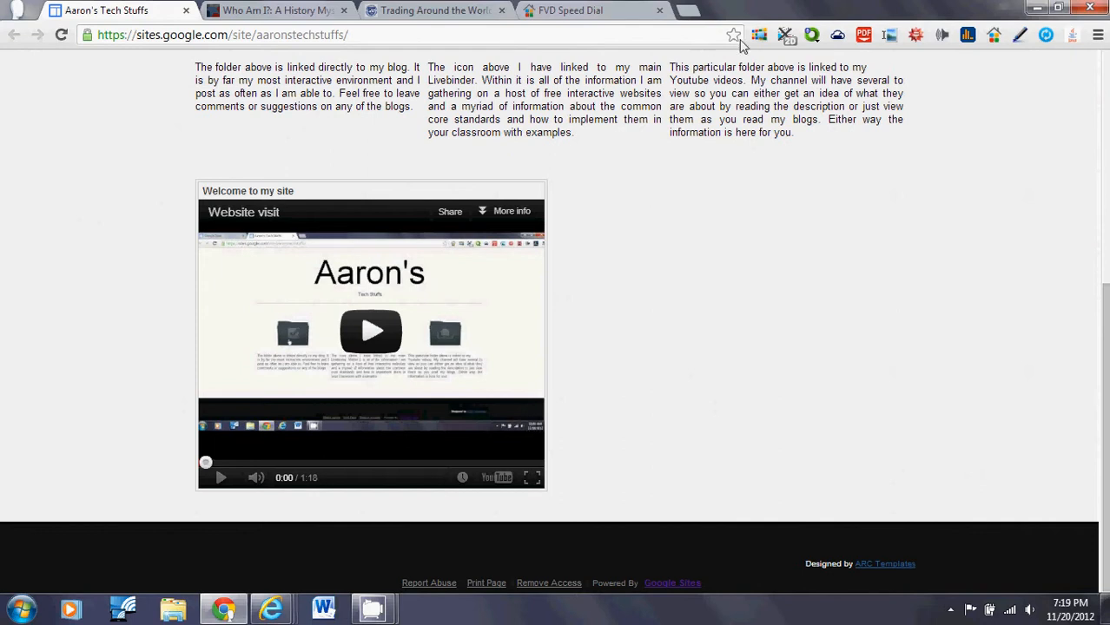
mouse_move(266, 610)
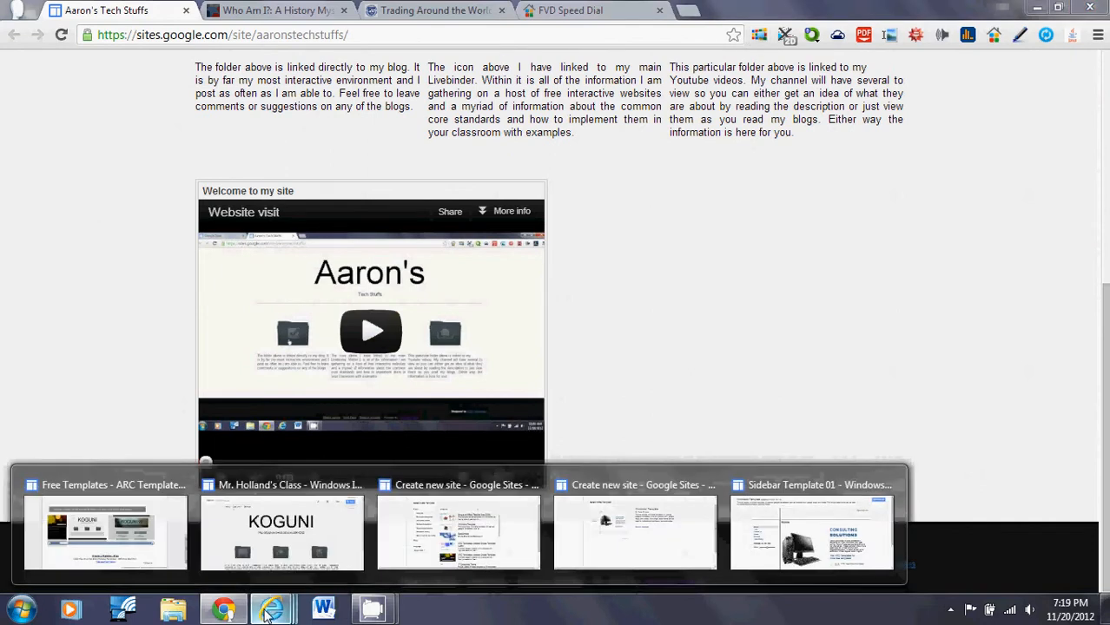
click(283, 535)
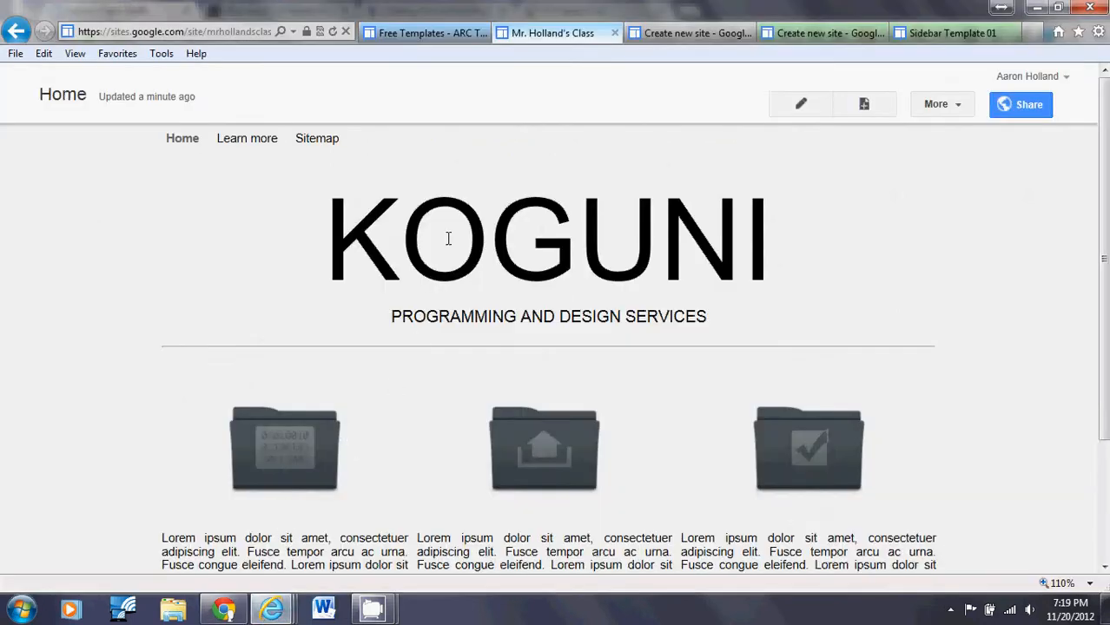
Edit the home page, replacing the KOGUNI heading with the teacher's name in possessive form and SERVICES in the subtitle with "Class"
click(802, 108)
click(792, 108)
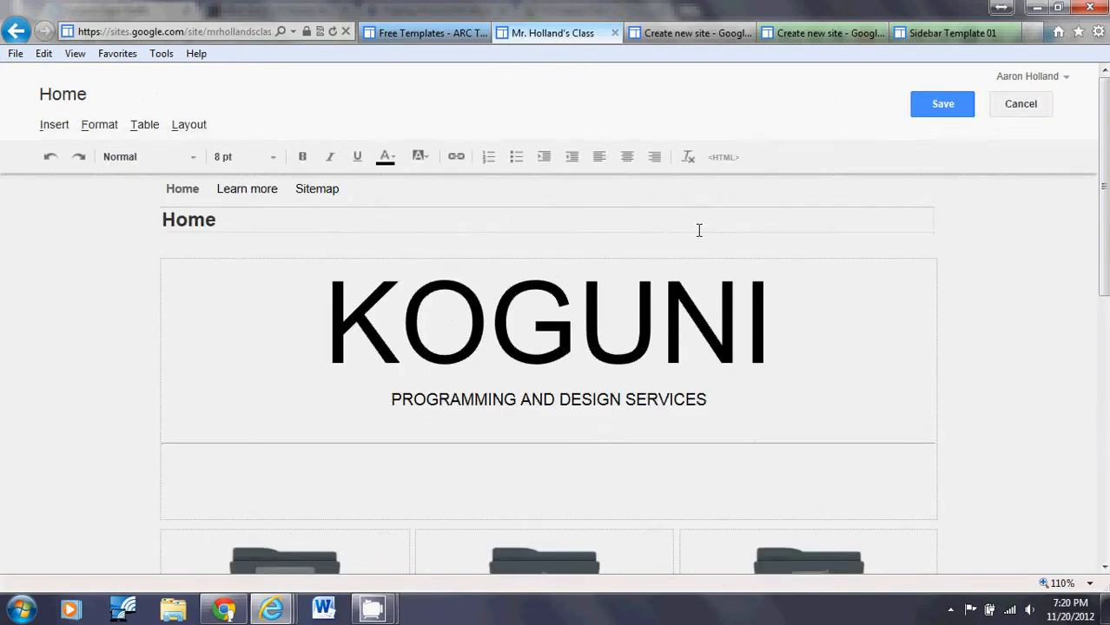
drag(787, 310, 240, 313)
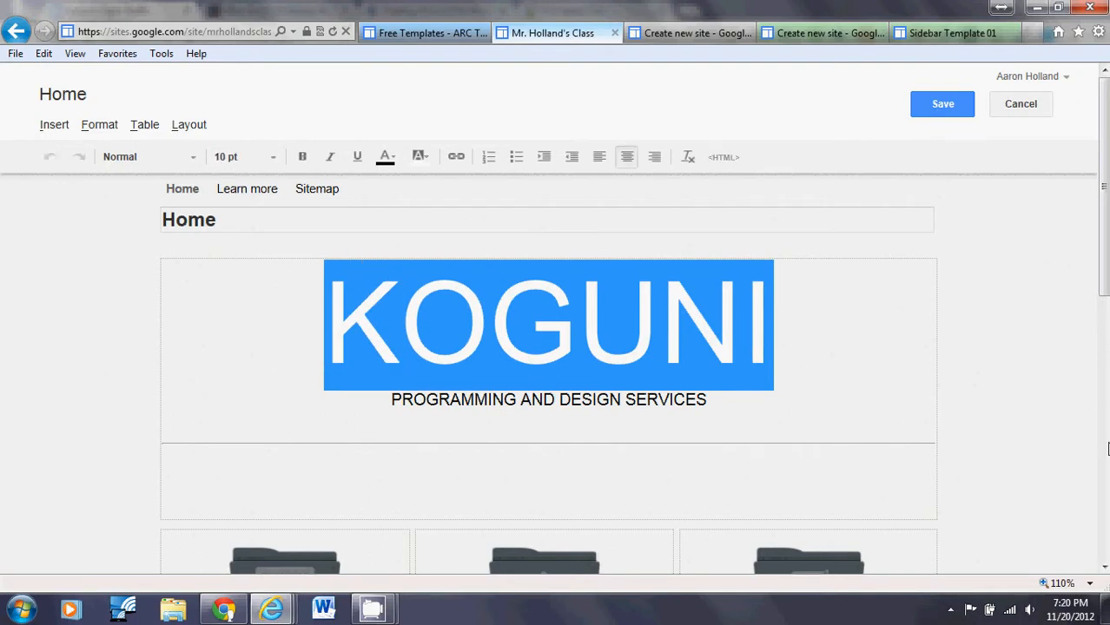
text(Mr)
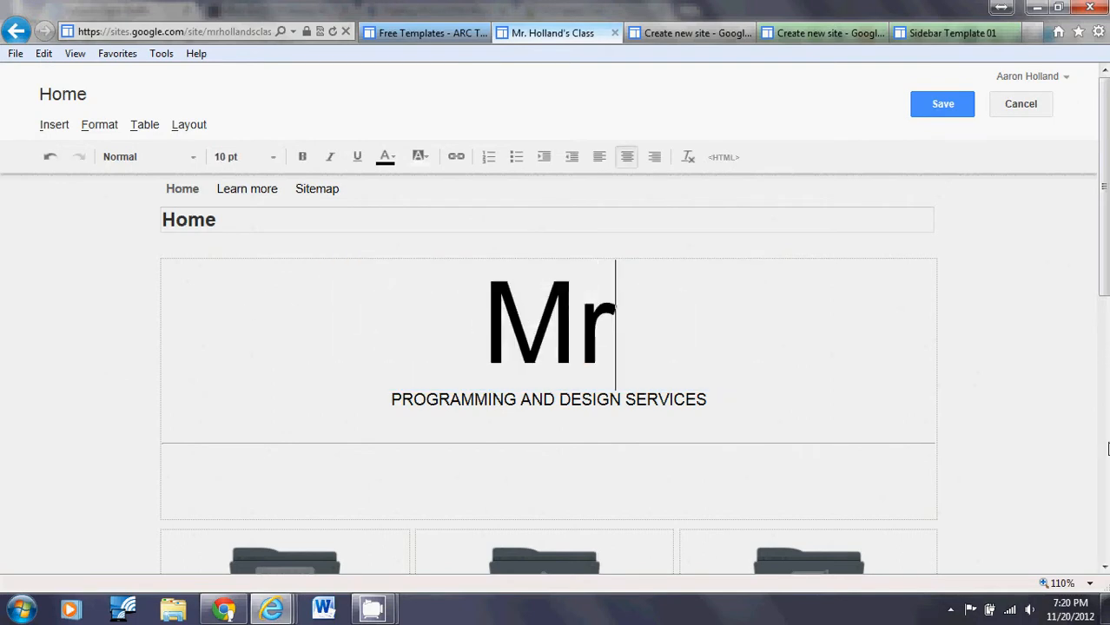
text(. Holland)
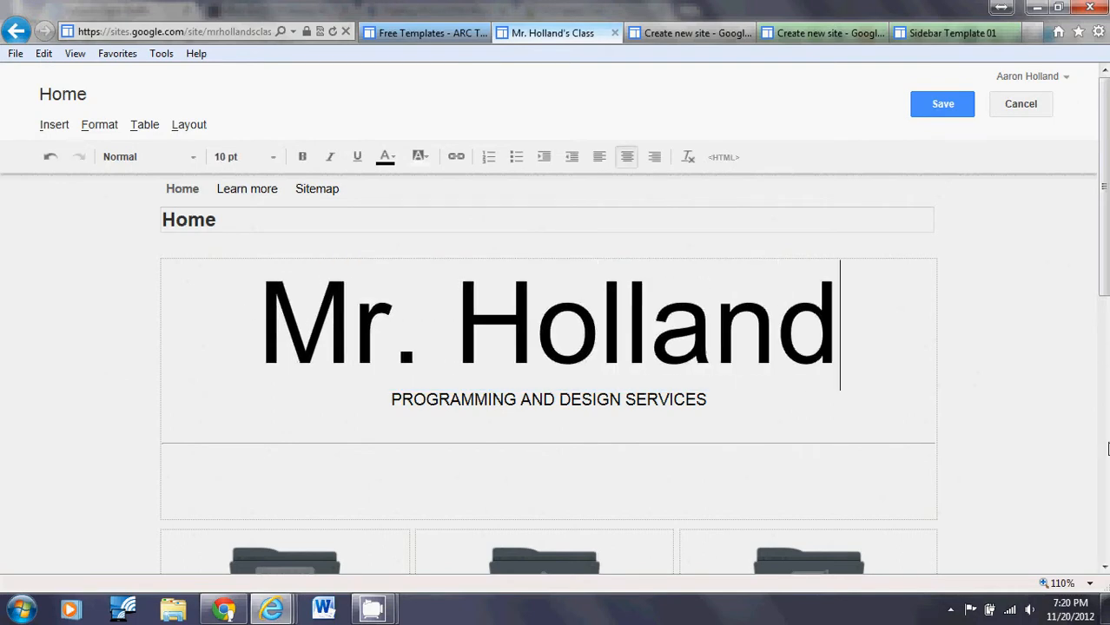
text('s)
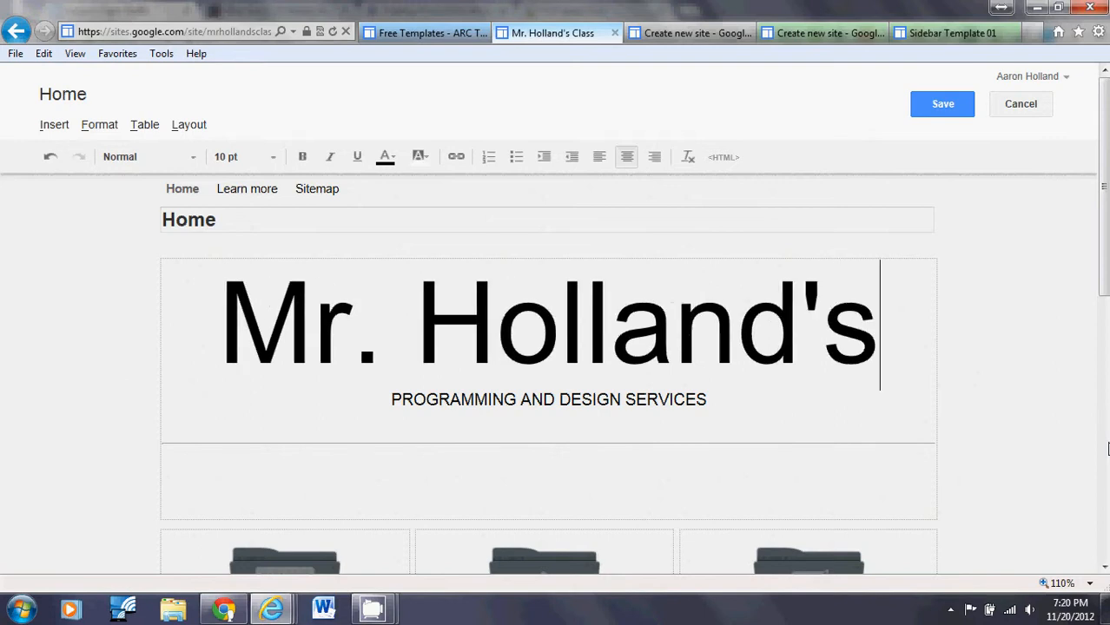
double_click(684, 399)
text(Class)
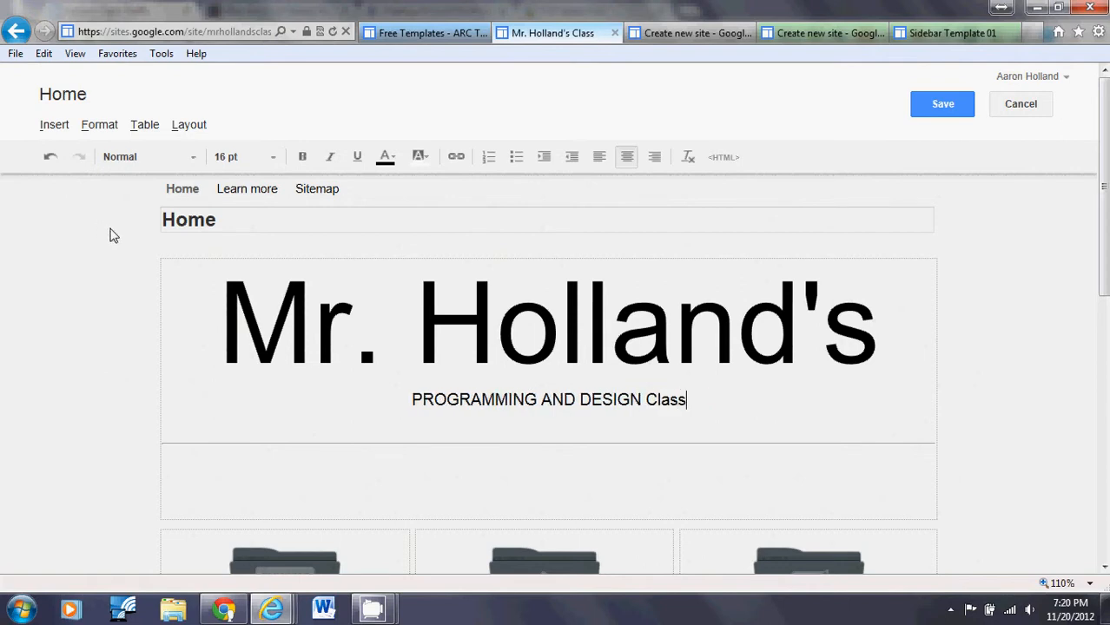
Change the page title from Home to "Welcome to my website"
click(205, 222)
double_click(205, 223)
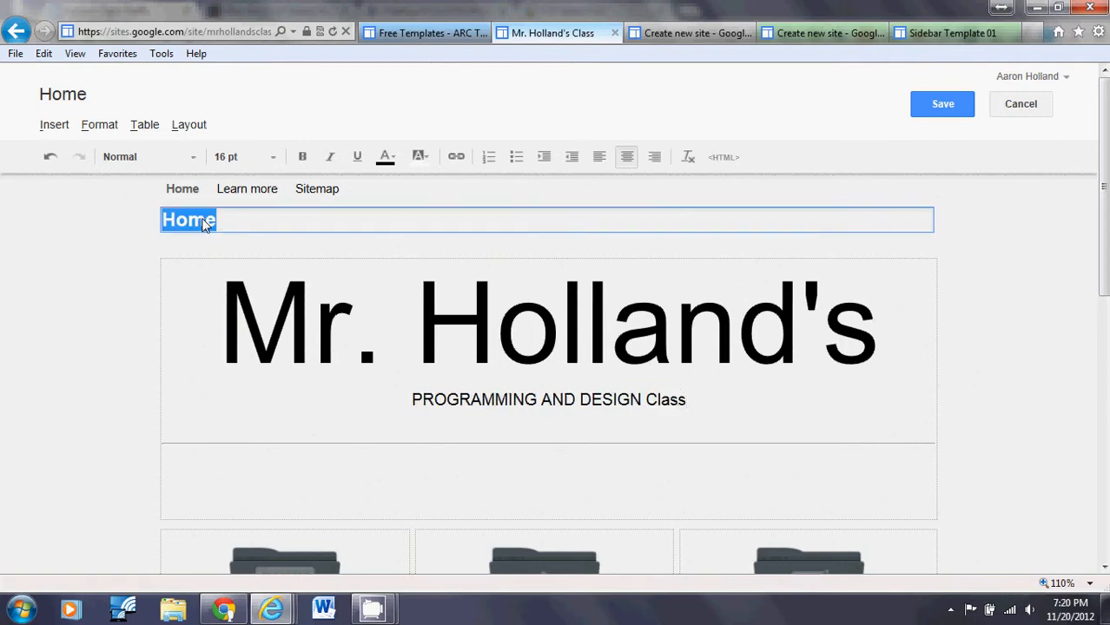
text(Welcome )
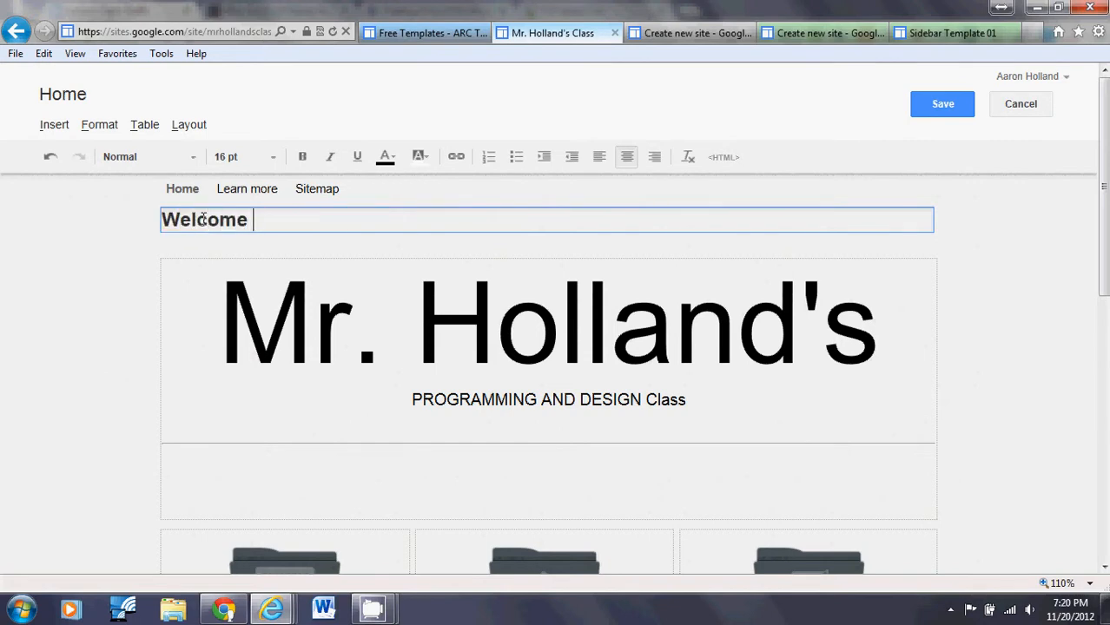
text(to my webstie)
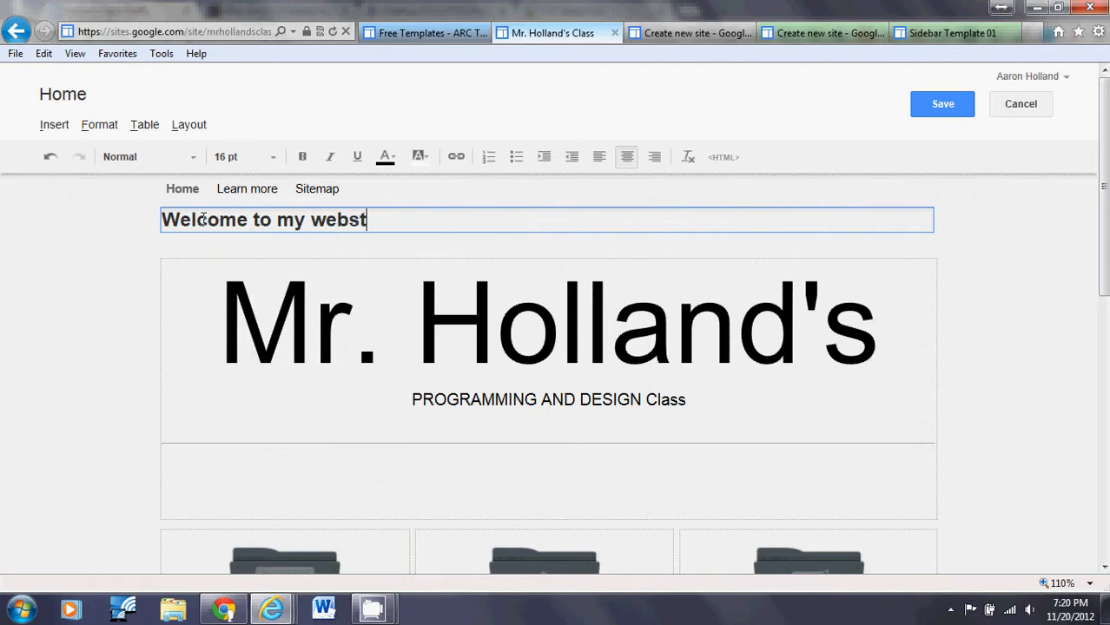
key(BackSpace)
key(BackSpace)
text(ite)
Replace the placeholder text under the first folder with "The above link is to my blog."
scroll(131, 280, down, 4)
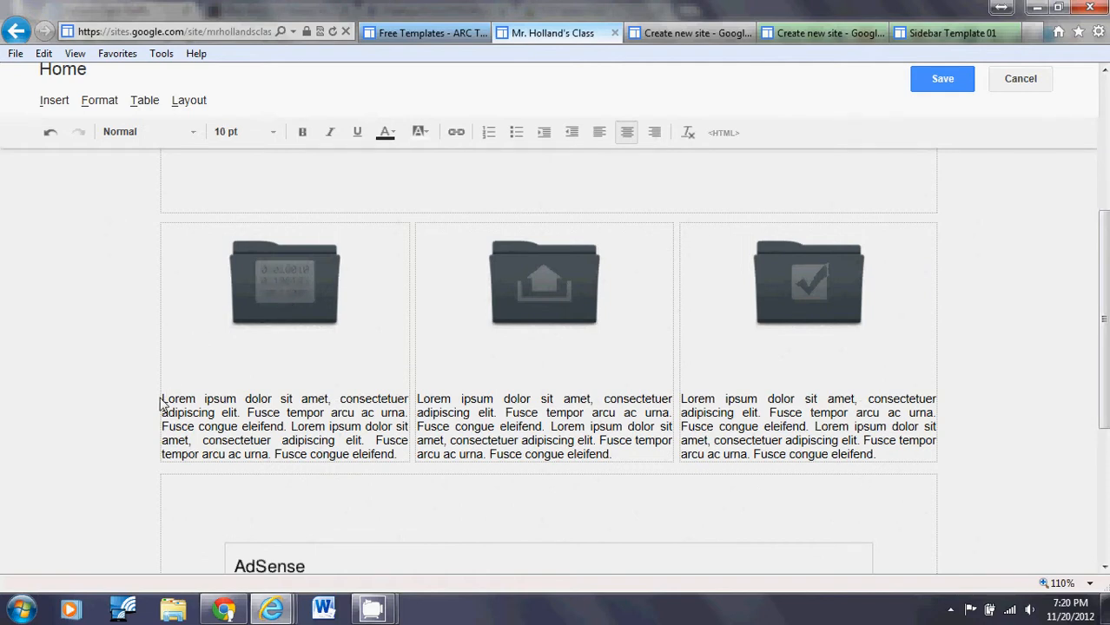
drag(165, 401, 214, 413)
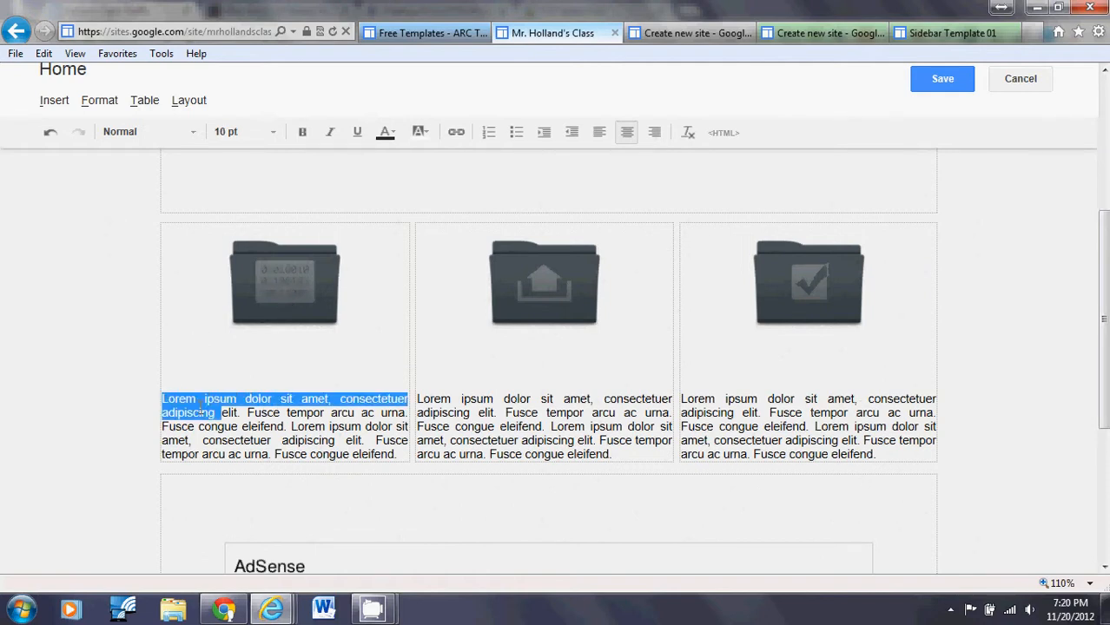
click(398, 454)
drag(397, 454, 162, 399)
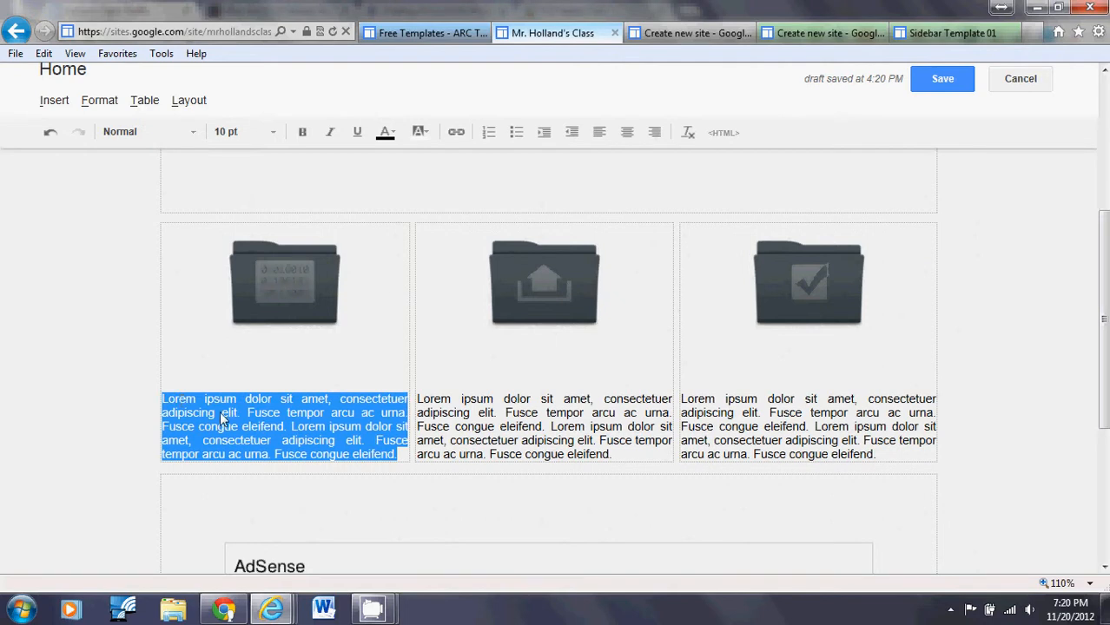
text(The abo)
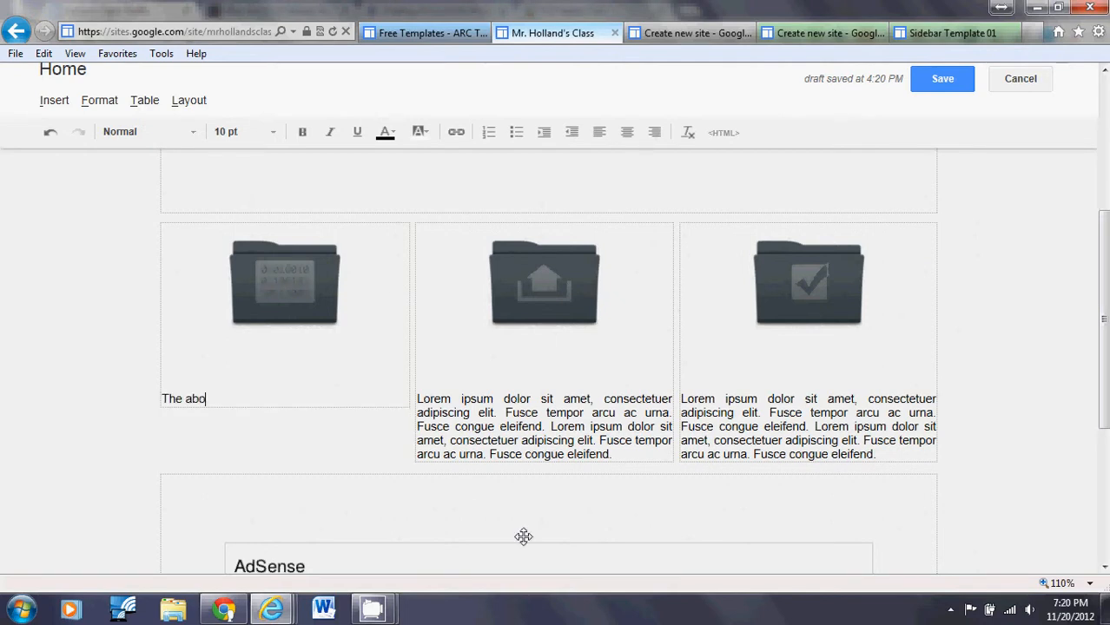
text(ve link is to my )
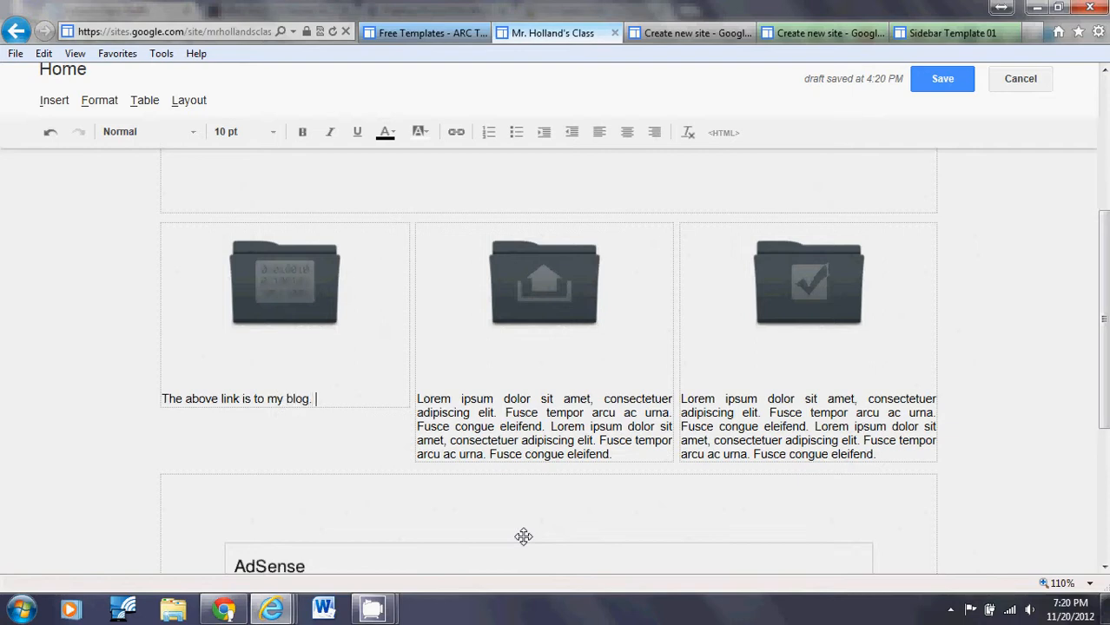
text(blog.)
Replace the placeholder text under the second folder with "The above link is to my Livebinder"
drag(619, 453, 420, 385)
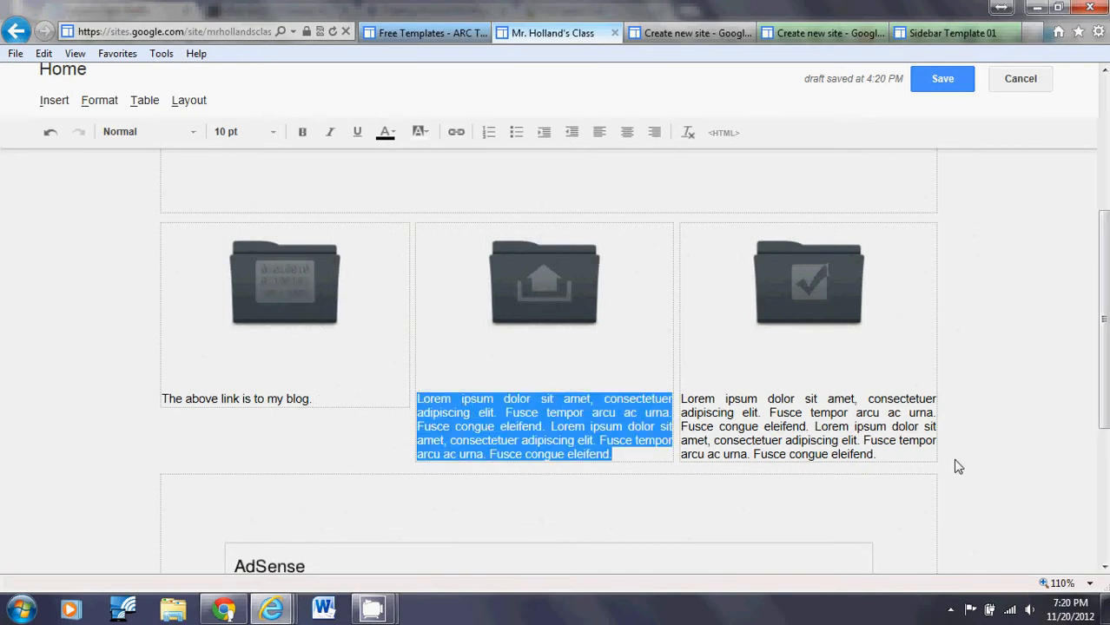
text(The above )
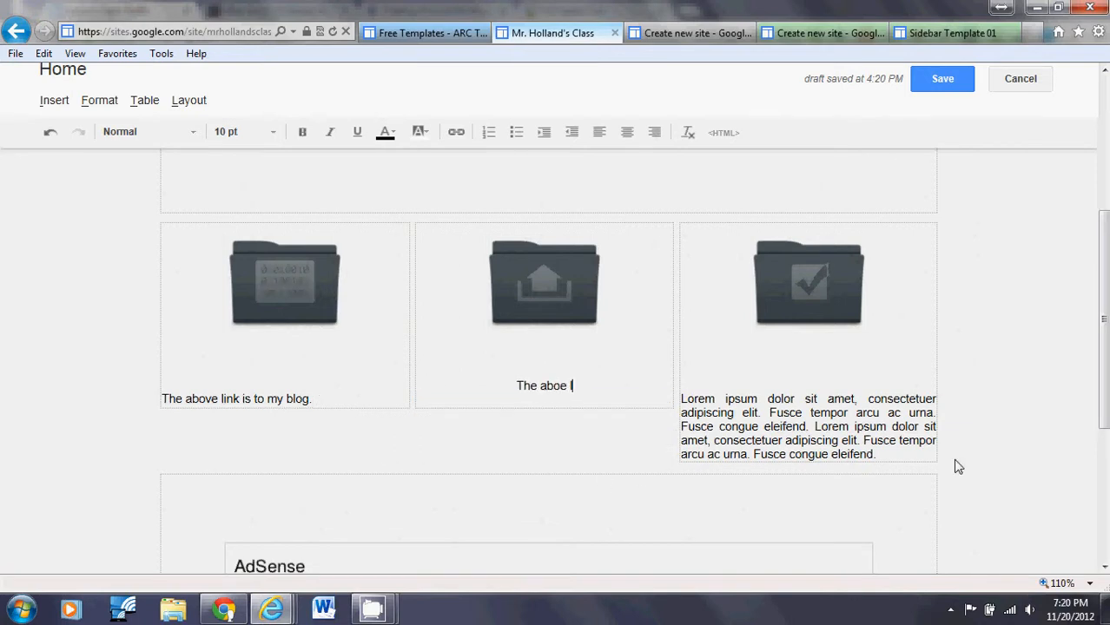
text(l)
key(BackSpace)
key(BackSpace)
key(BackSpace)
key(BackSpace)
text(ve link)
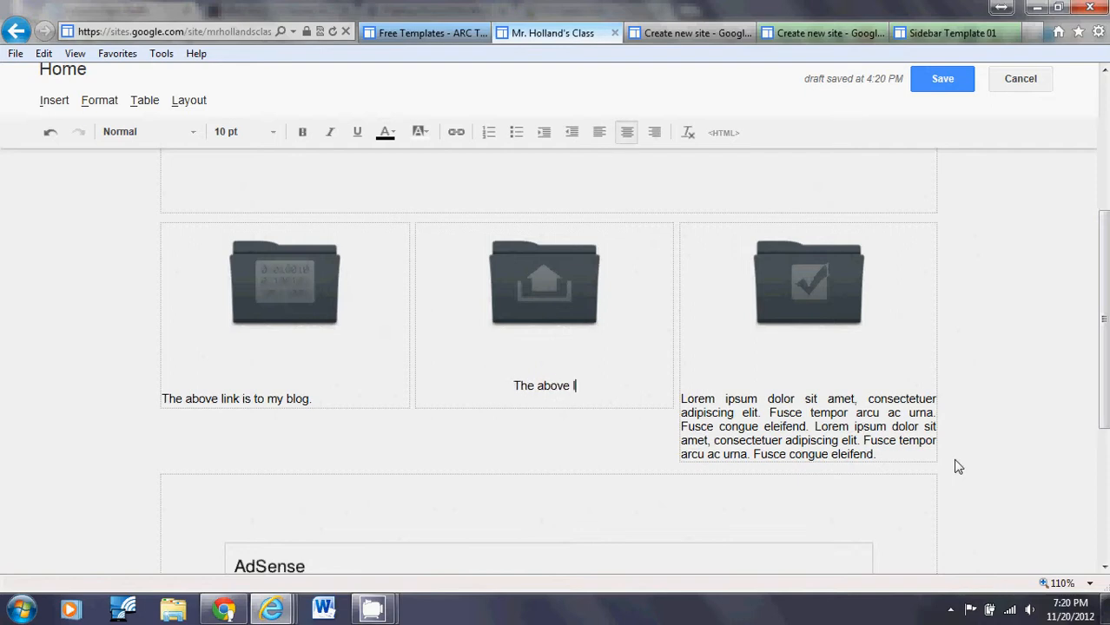
text( is to my )
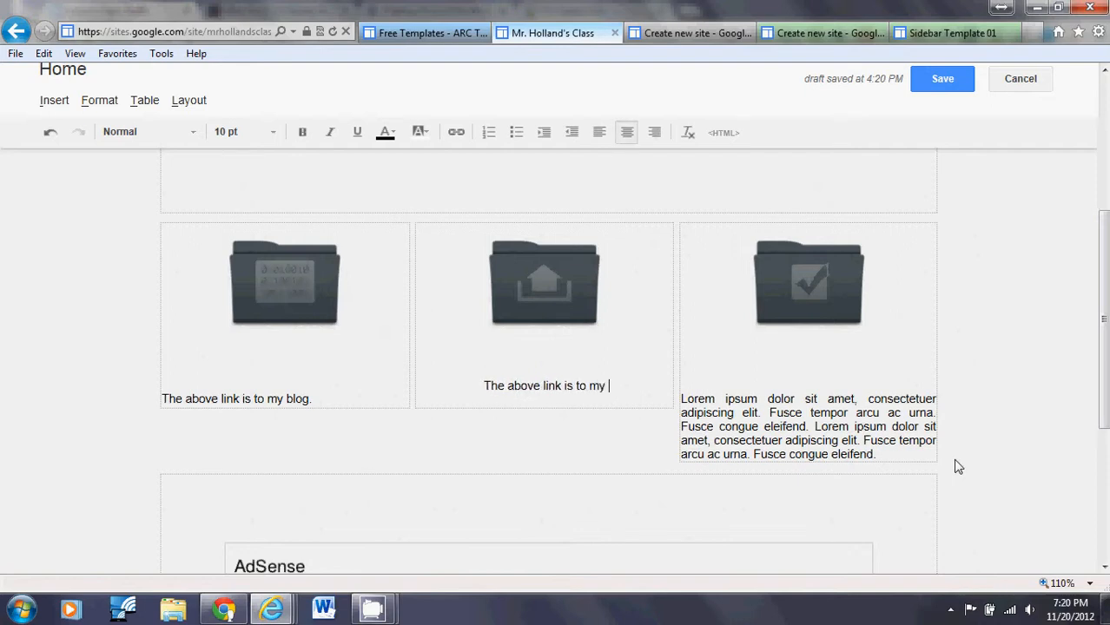
text(Livebuin)
key(BackSpace)
key(BackSpace)
key(BackSpace)
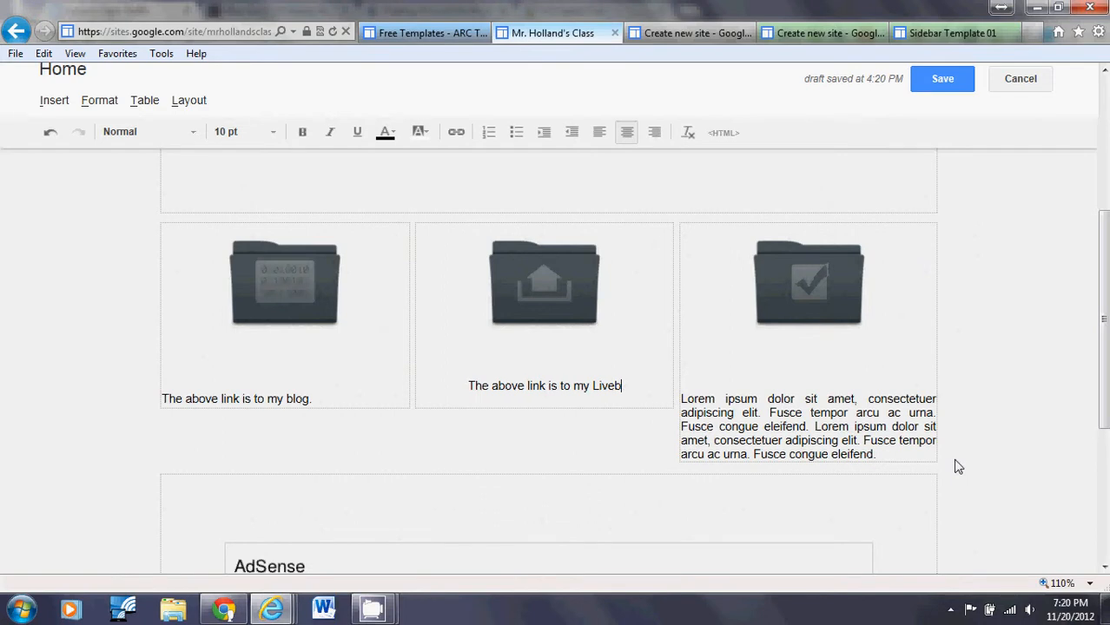
text(n)
key(BackSpace)
text(in)
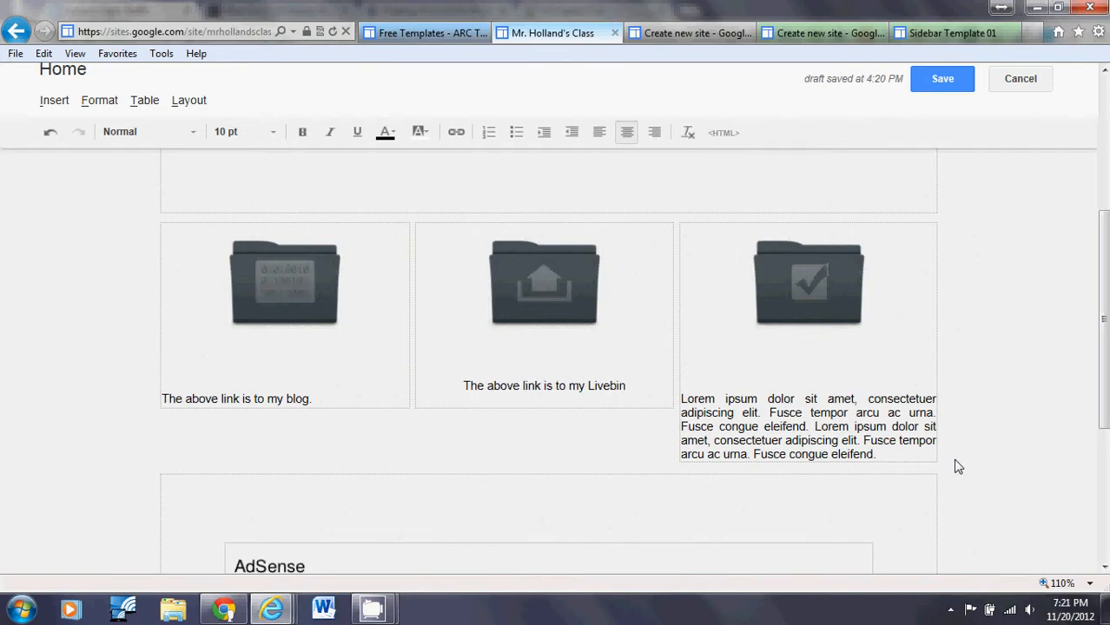
text(er)
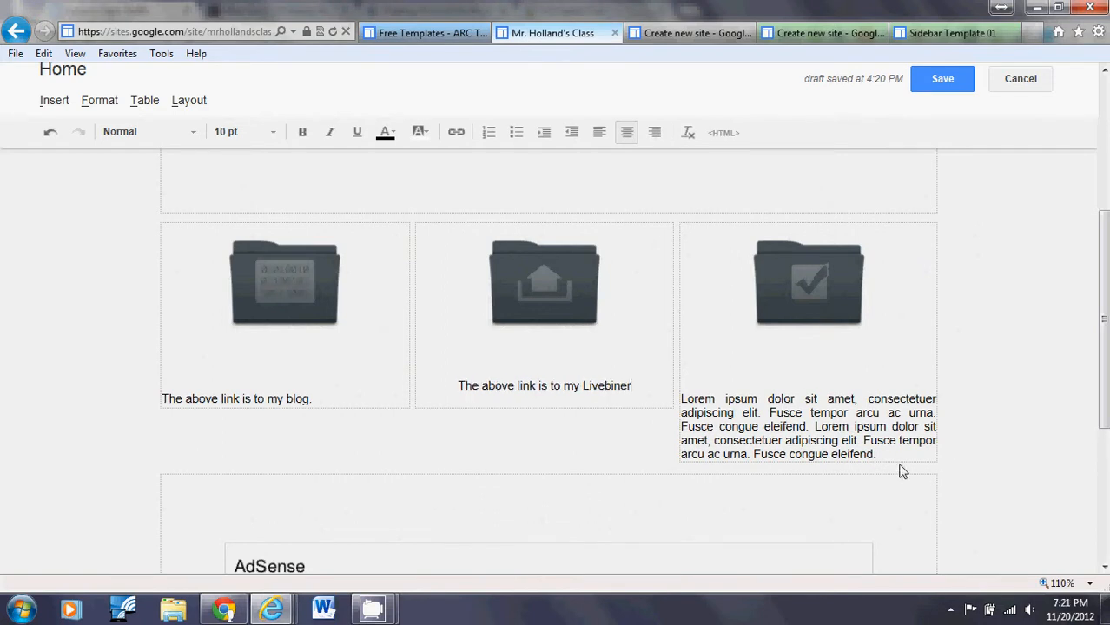
key(BackSpace)
text(der)
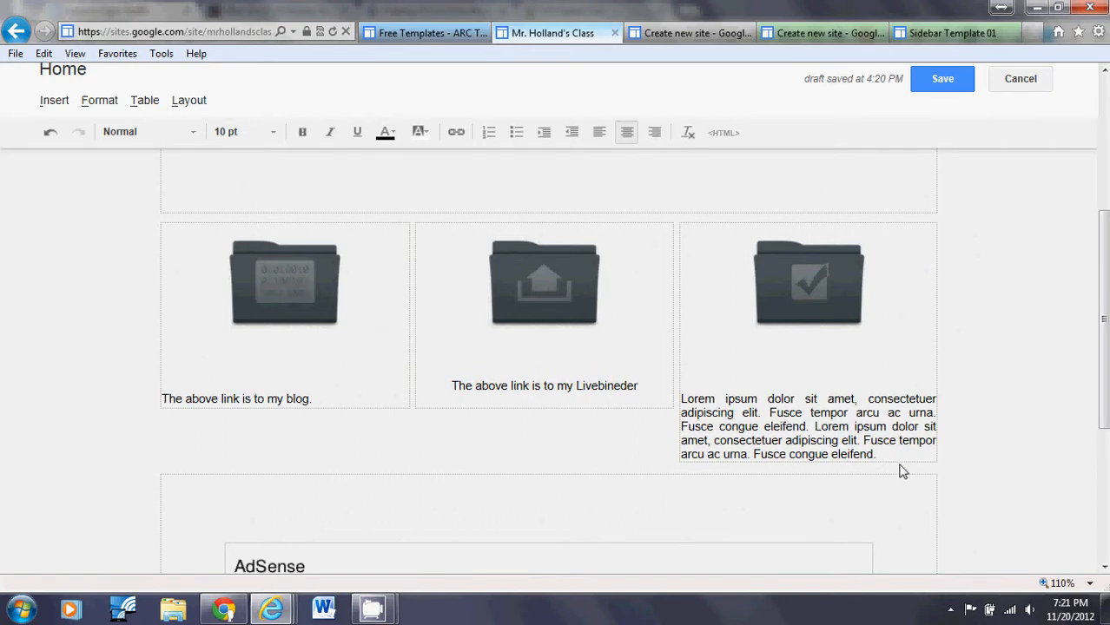
key(BackSpace)
key(BackSpace)
key(BackSpace)
key(BackSpace)
text(de)
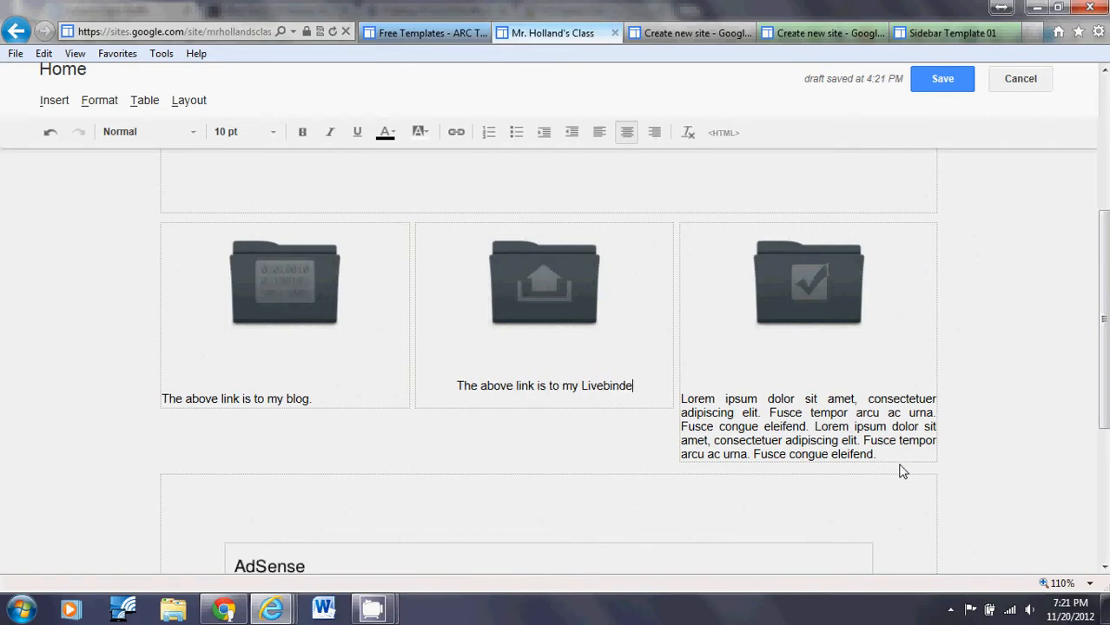
text(r)
Replace the placeholder text under the third folder with "The above link is to my Youtube videos"
drag(899, 454, 681, 399)
text(The above link is to my Youtube)
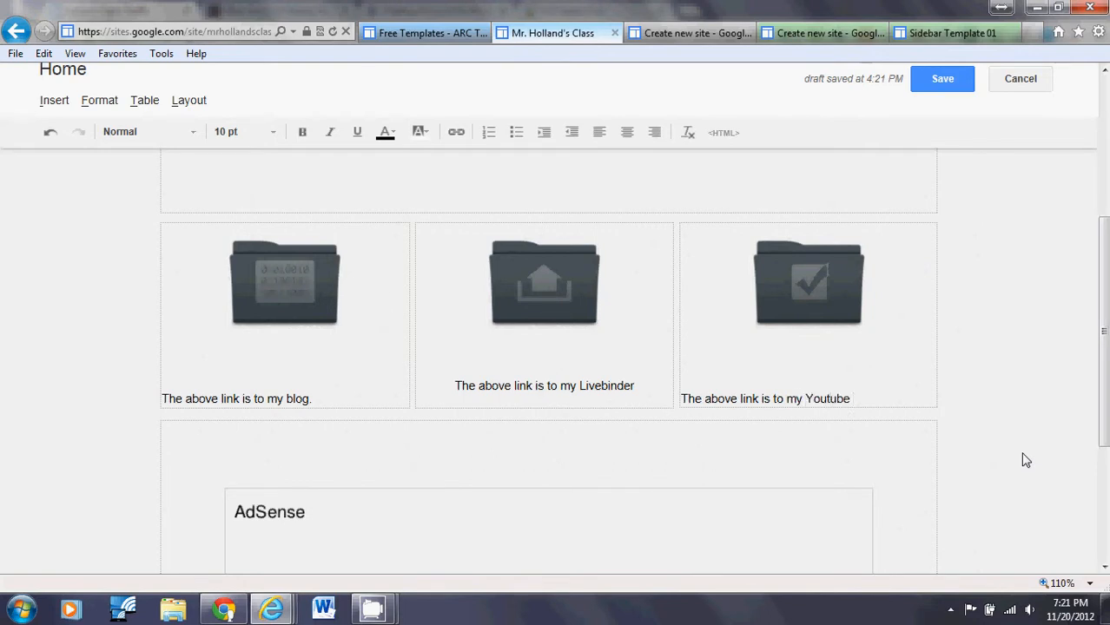
text(os)
Remove the extra blank line above the blog and Youtube captions so they line up with the Livebinder caption
click(460, 398)
click(183, 377)
key(BackSpace)
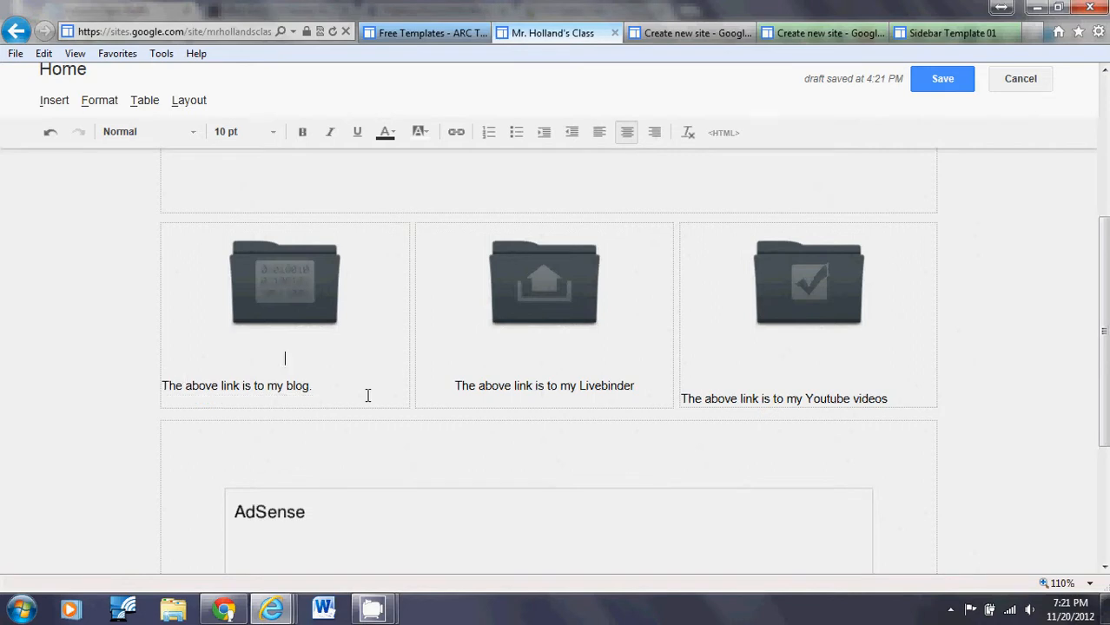
click(722, 375)
key(BackSpace)
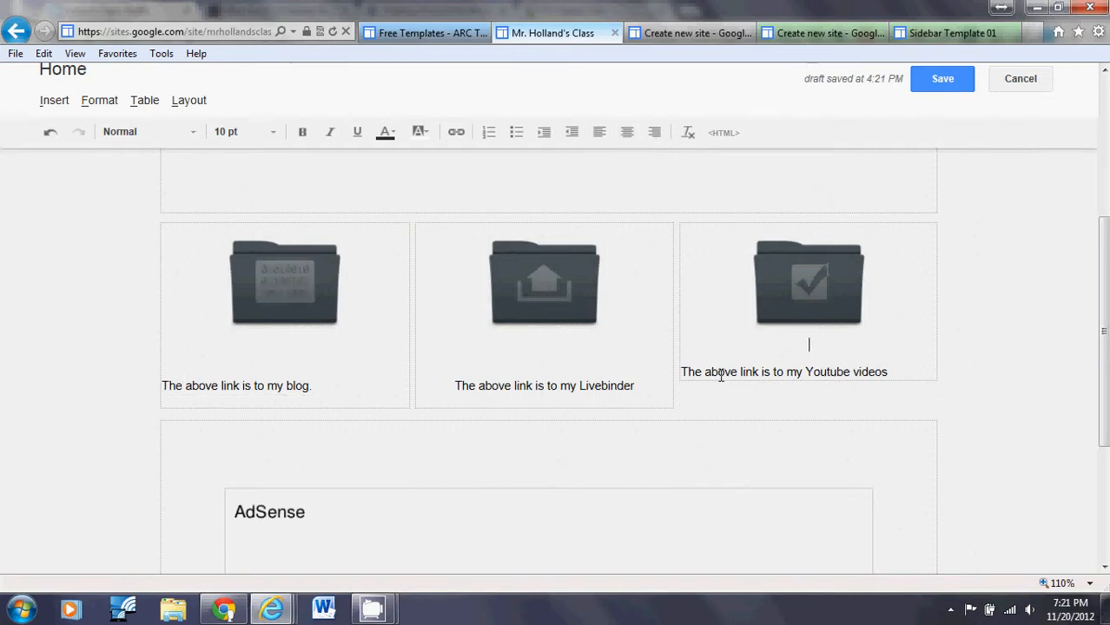
key(Return)
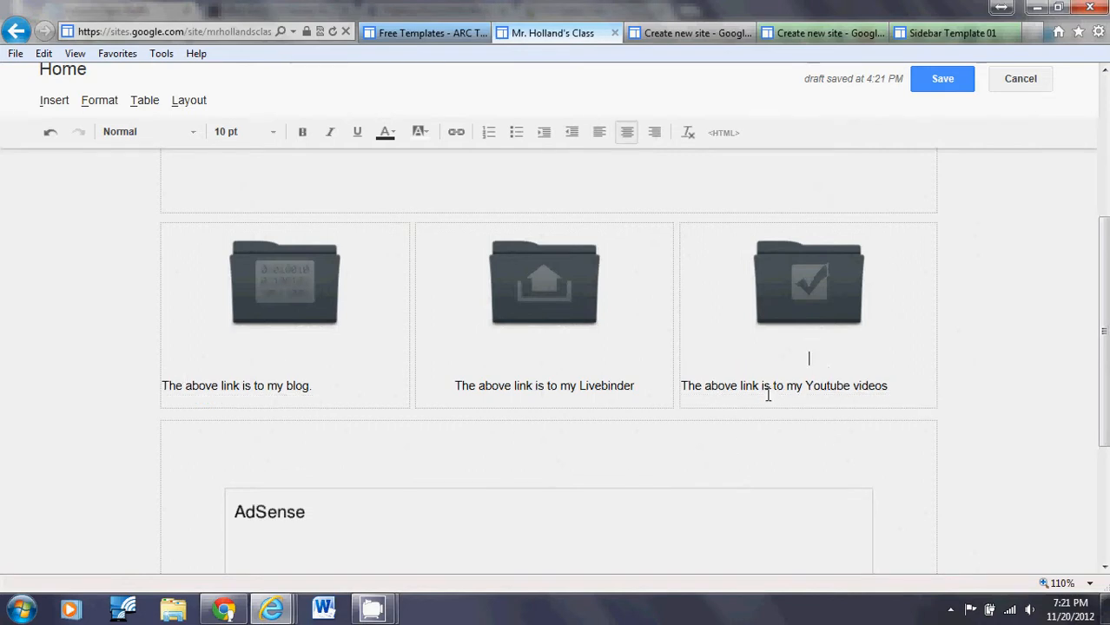
Remove the folder image above the blog caption
scroll(613, 314, up, 3)
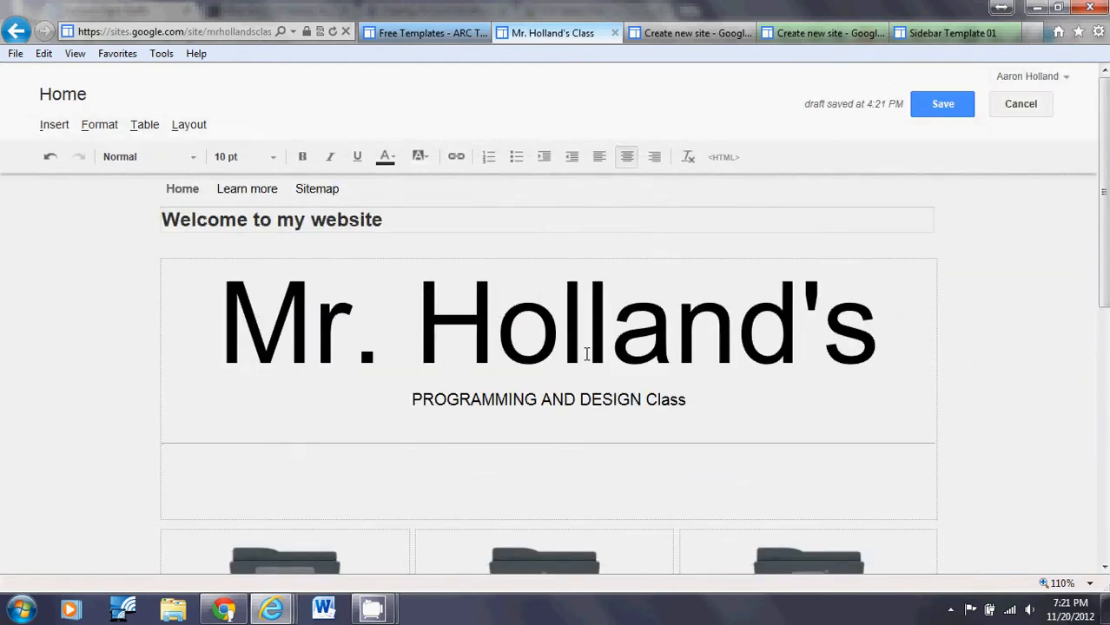
scroll(510, 325, down, 2)
scroll(510, 325, up, 3)
scroll(380, 339, down, 4)
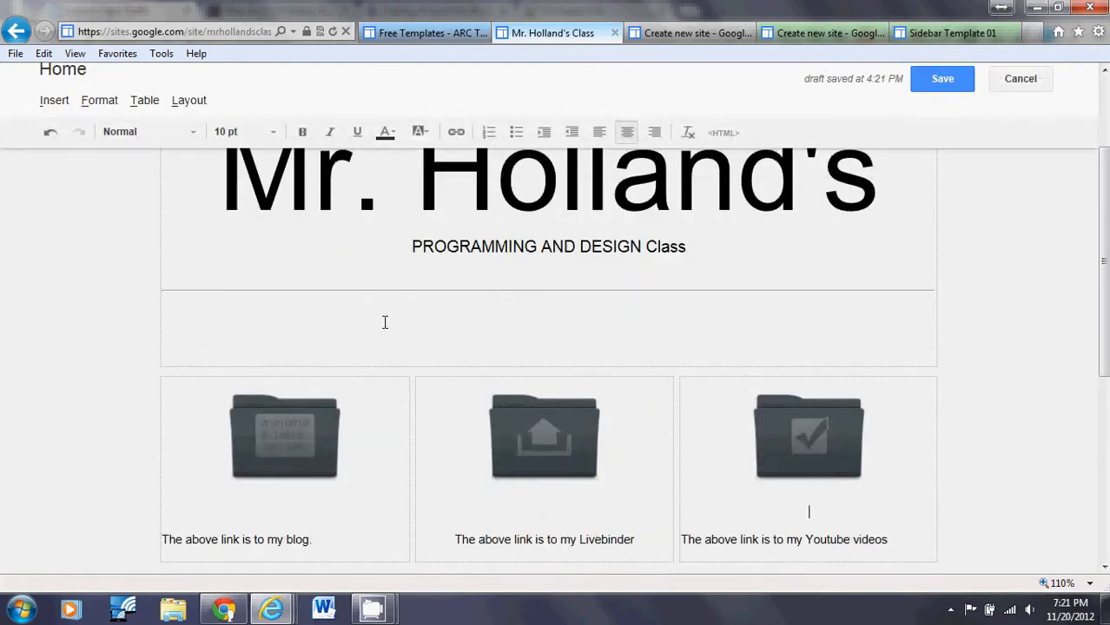
click(303, 291)
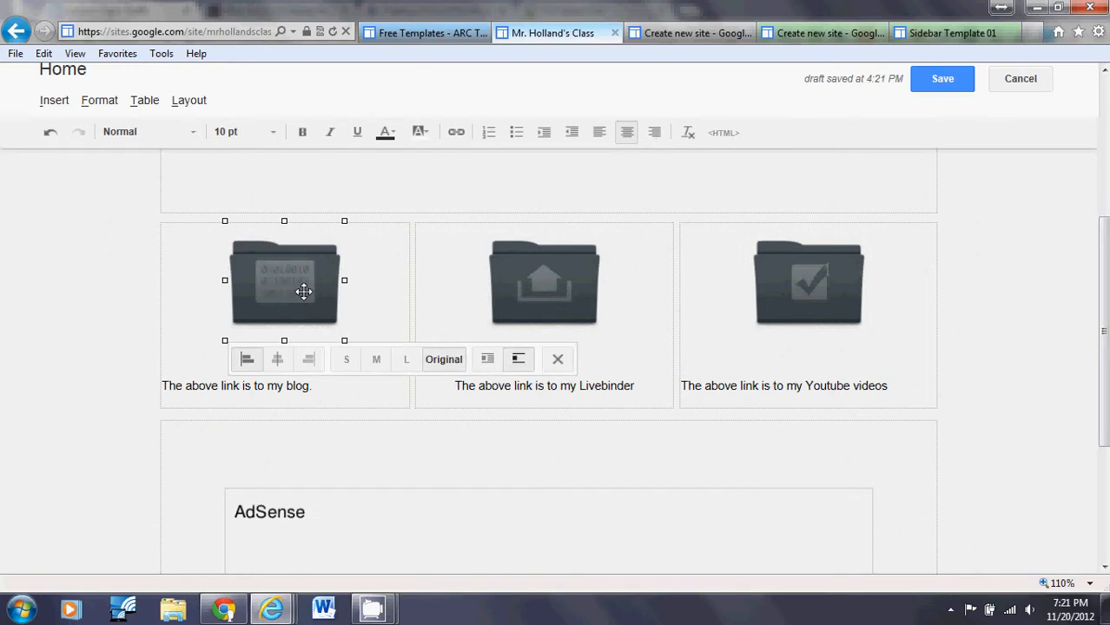
click(350, 250)
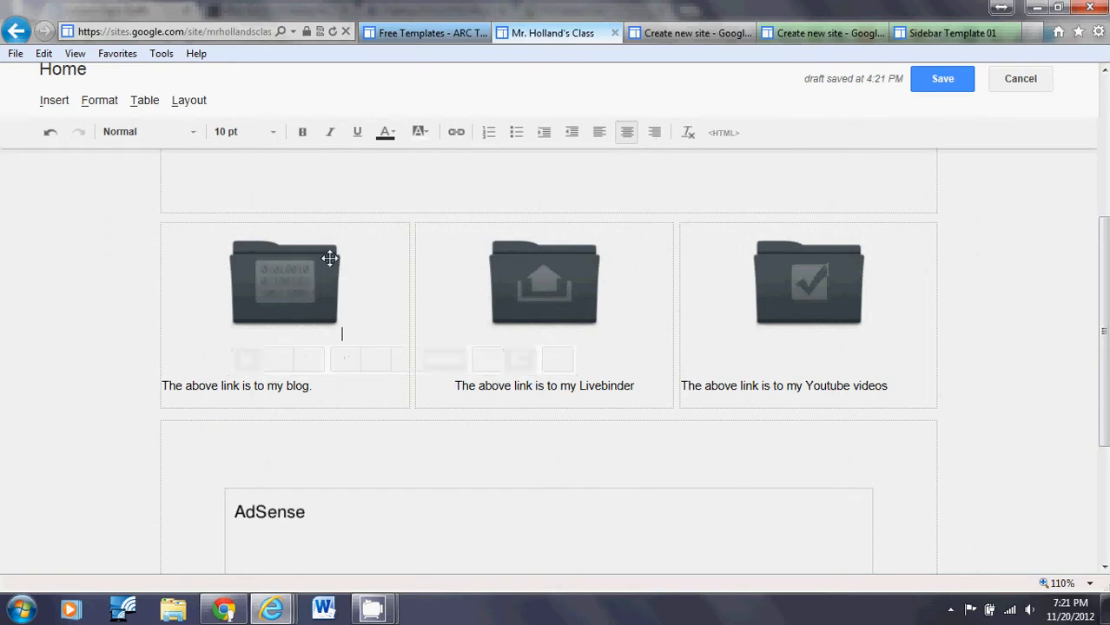
click(275, 288)
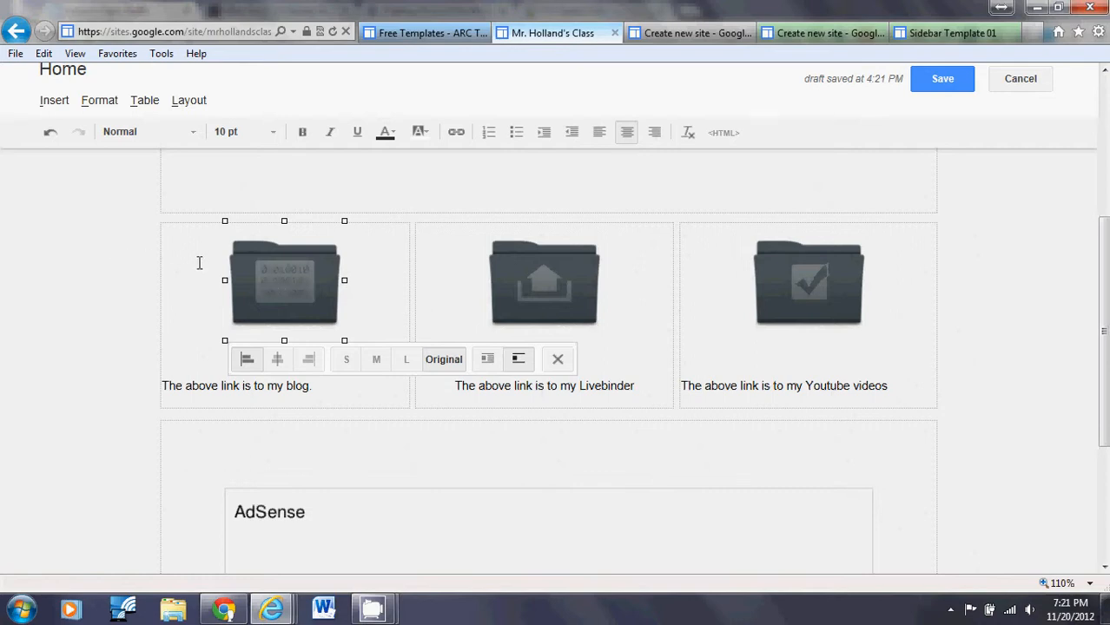
click(199, 262)
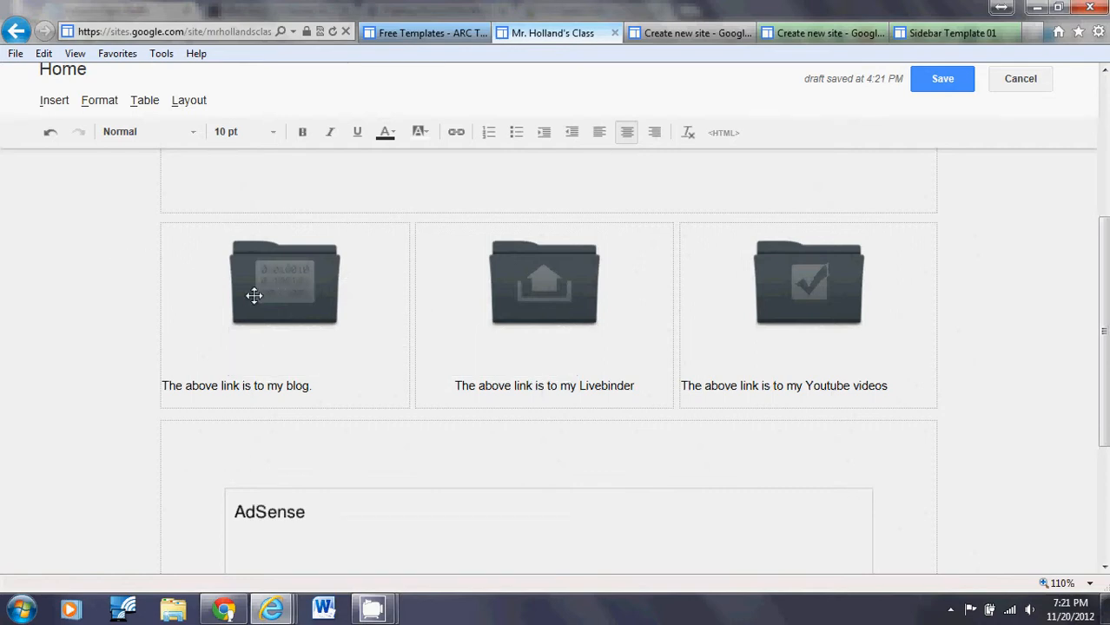
click(291, 280)
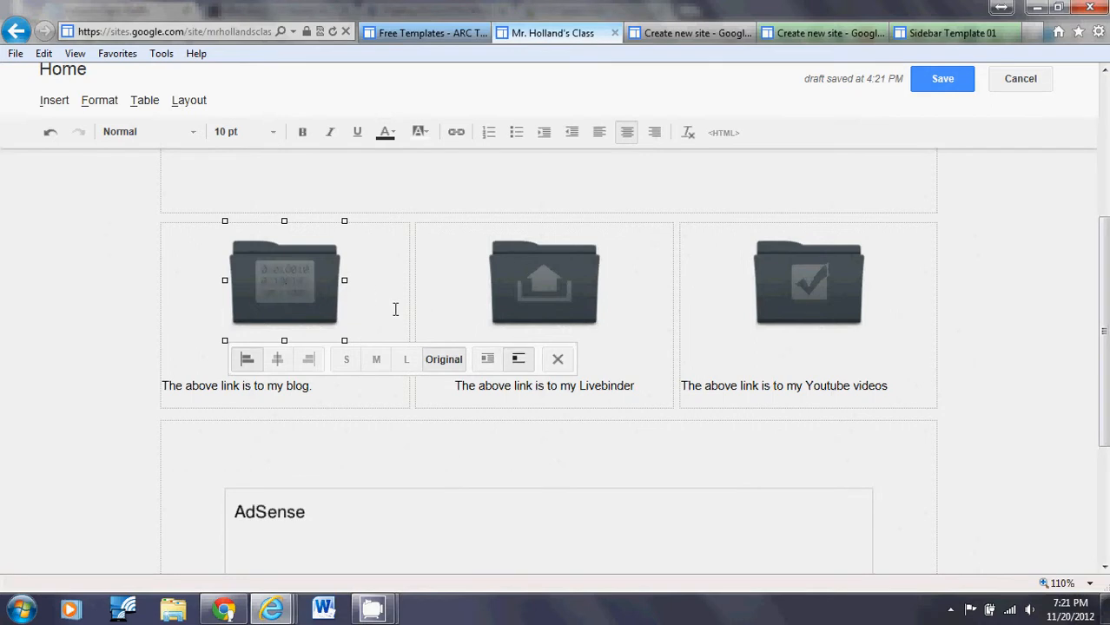
click(558, 358)
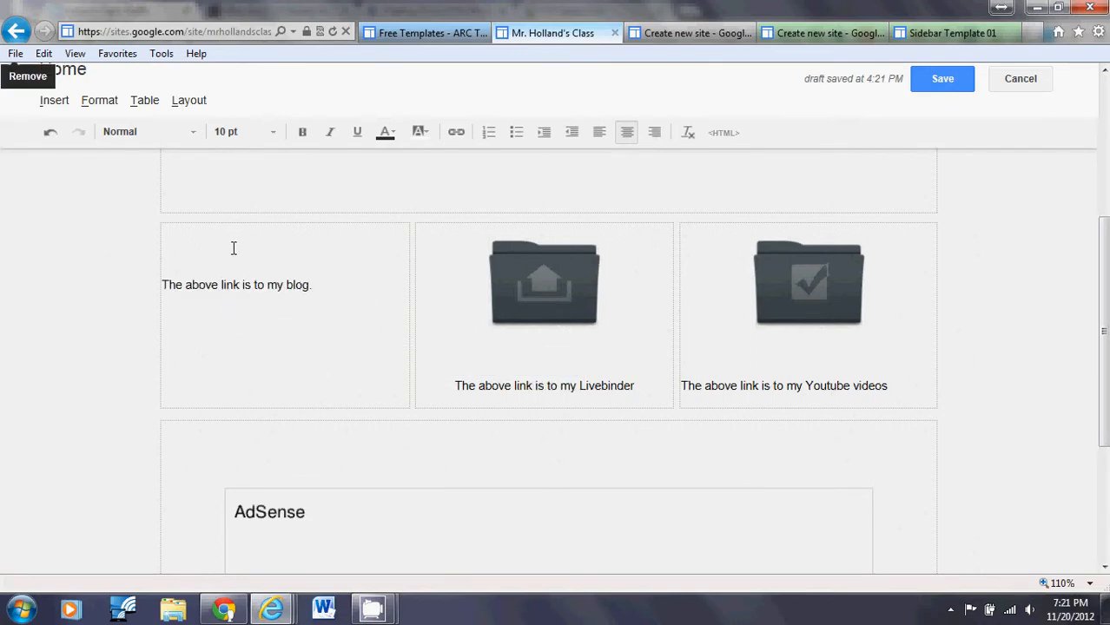
Insert the uploaded folder image with the checkmark into the empty space above the blog caption
click(234, 243)
scroll(234, 243, up, 1)
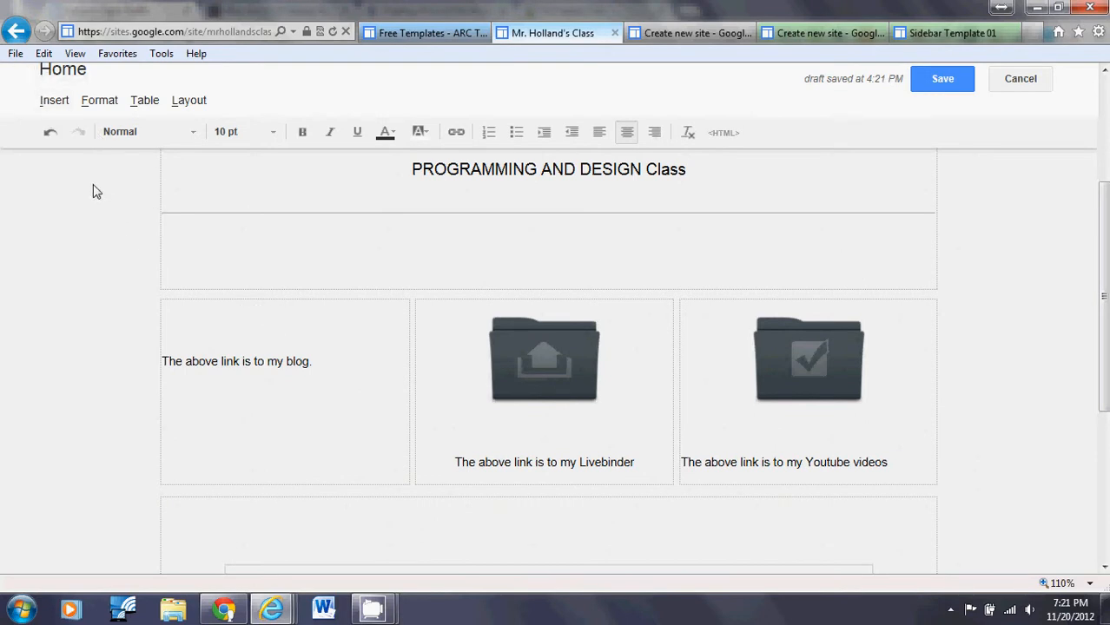
click(54, 101)
click(101, 160)
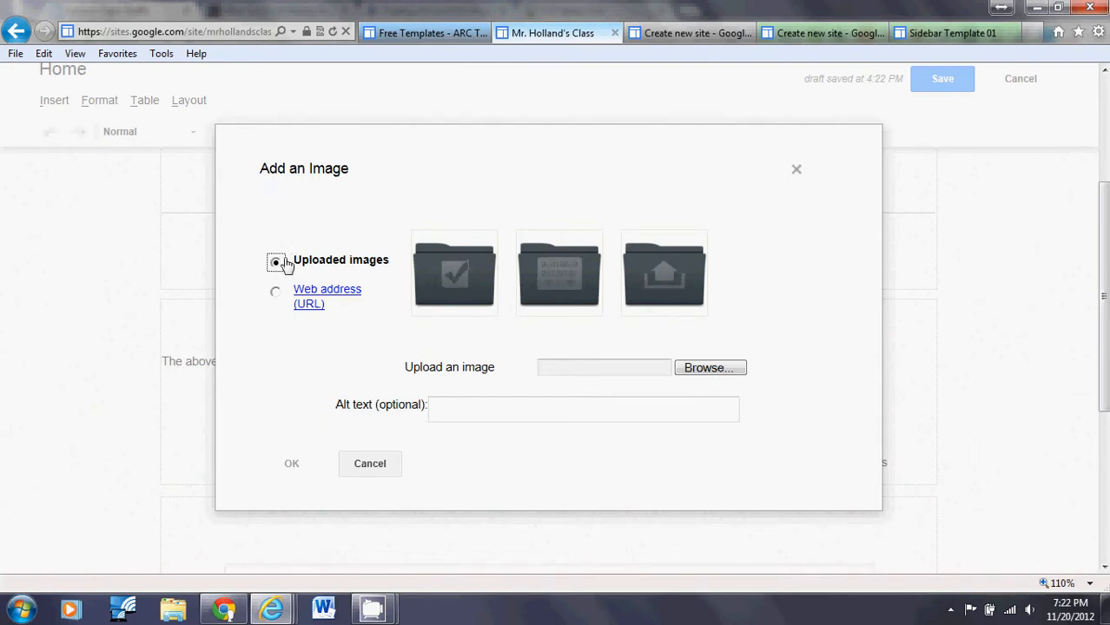
click(467, 276)
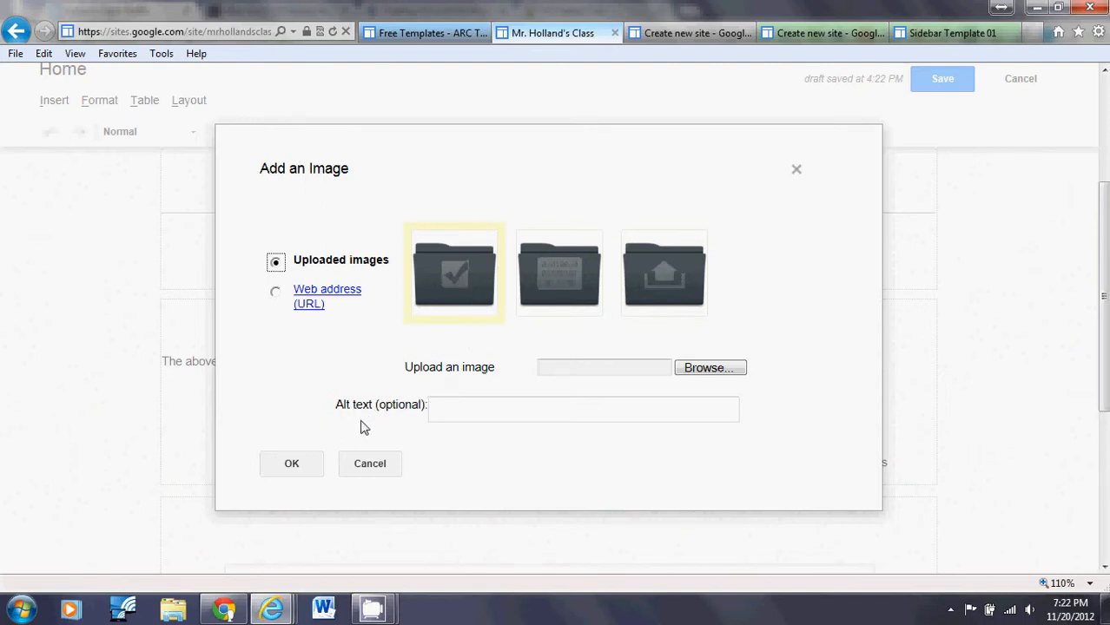
click(291, 465)
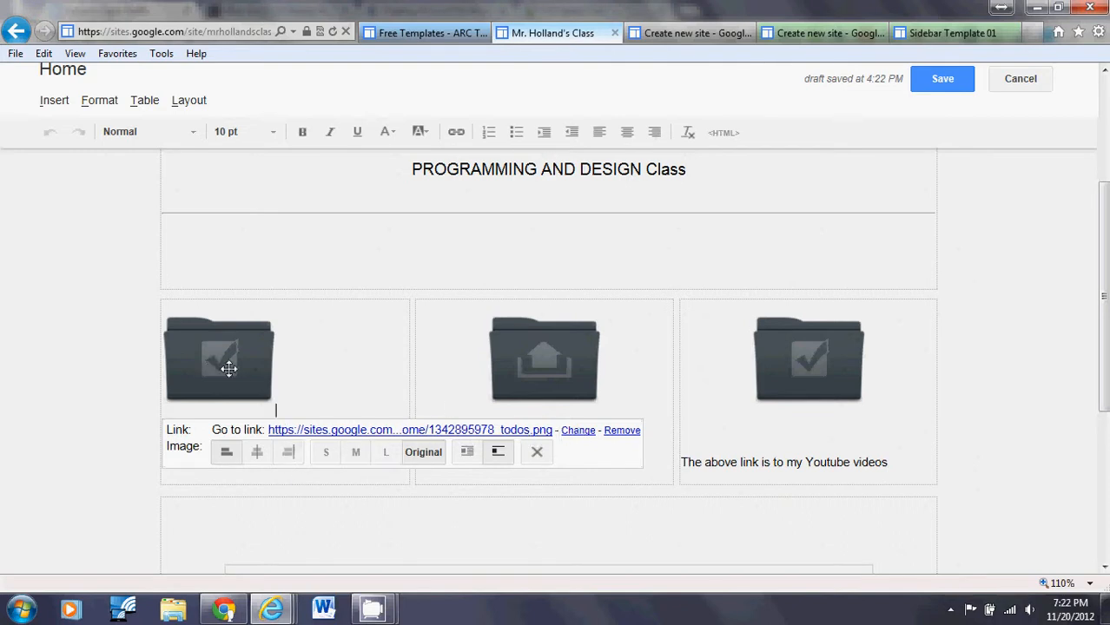
Change the new folder image's link to the teacher's blogspot.com blog address and set it to open in a new window
click(575, 432)
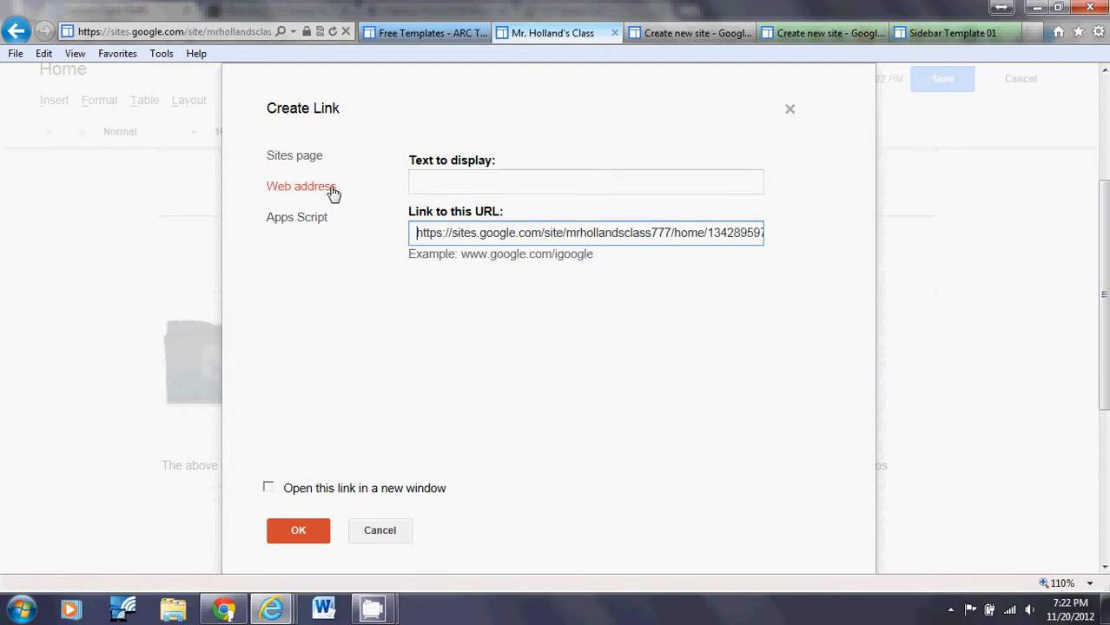
click(269, 489)
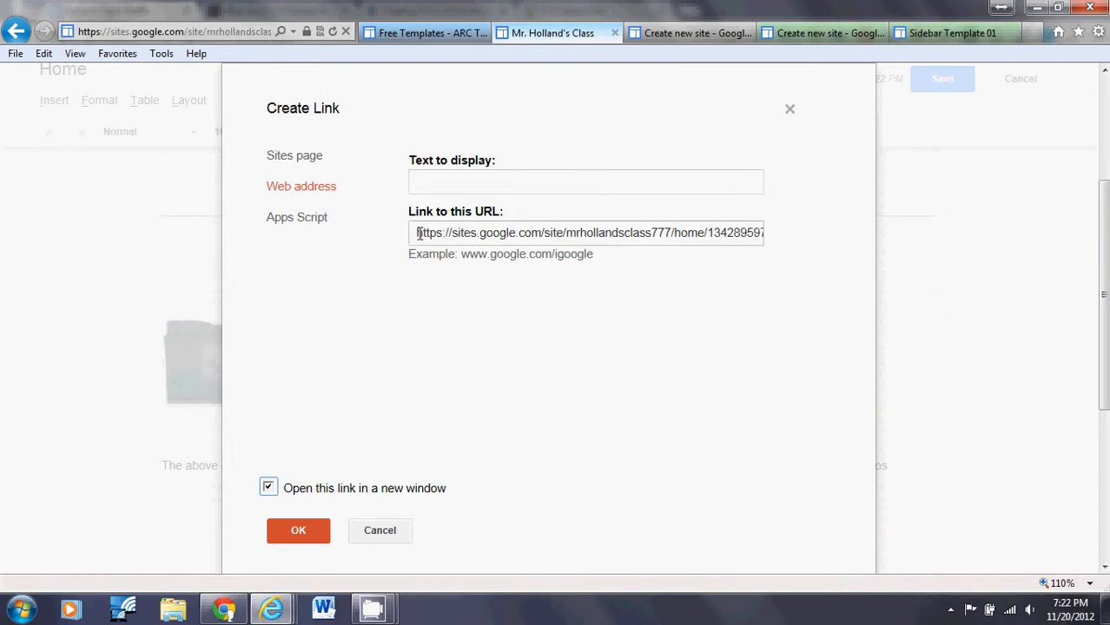
drag(419, 233, 1061, 247)
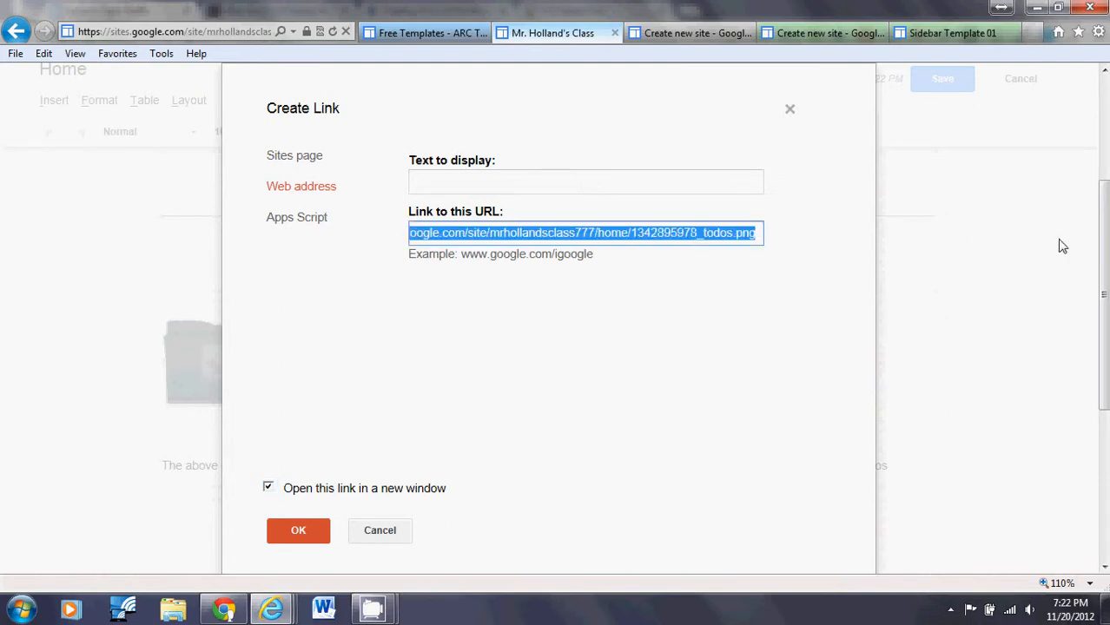
click(640, 175)
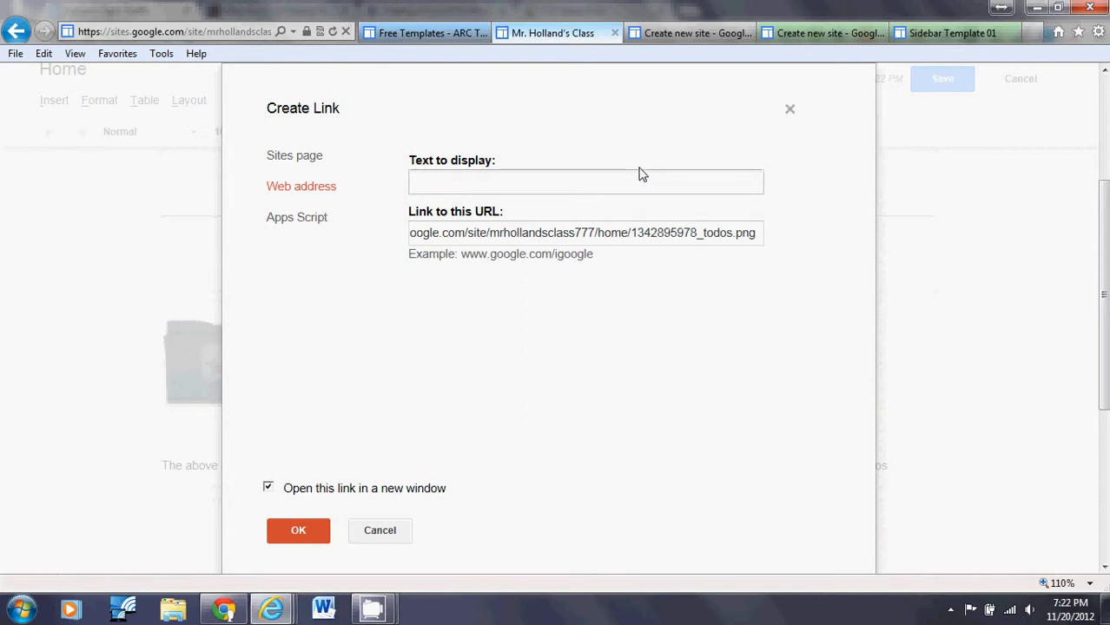
click(641, 179)
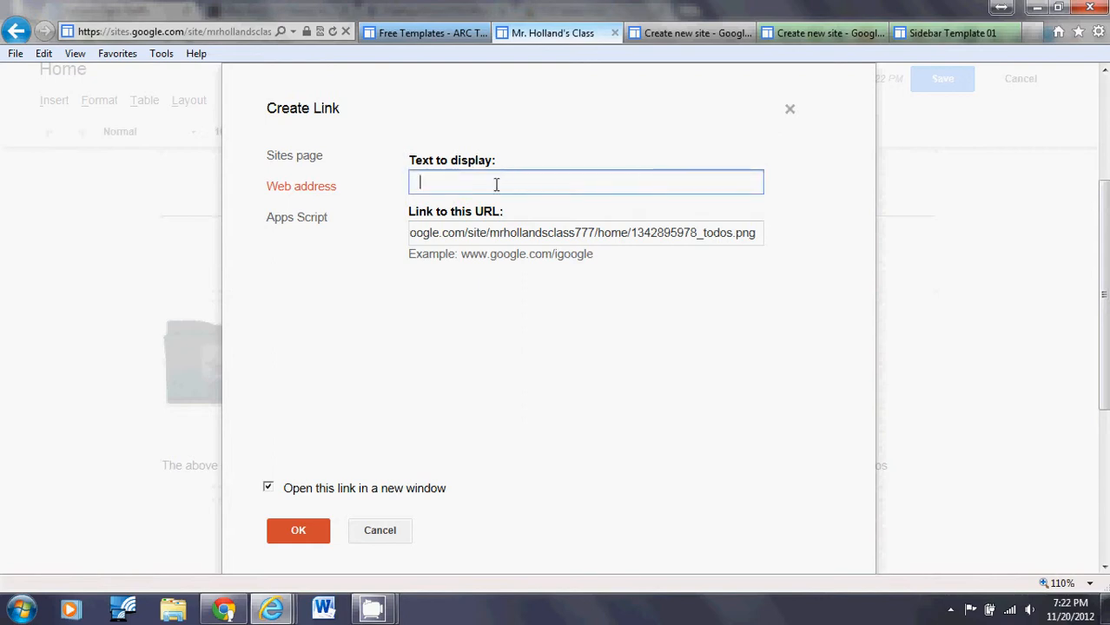
click(432, 237)
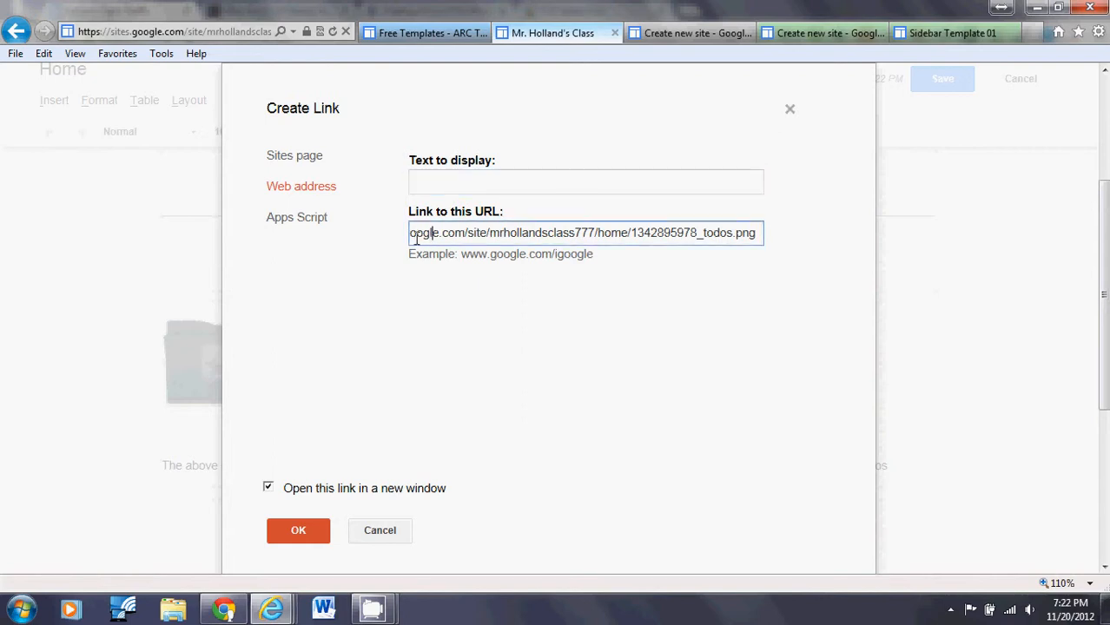
drag(412, 236, 1019, 255)
text(https://sites)
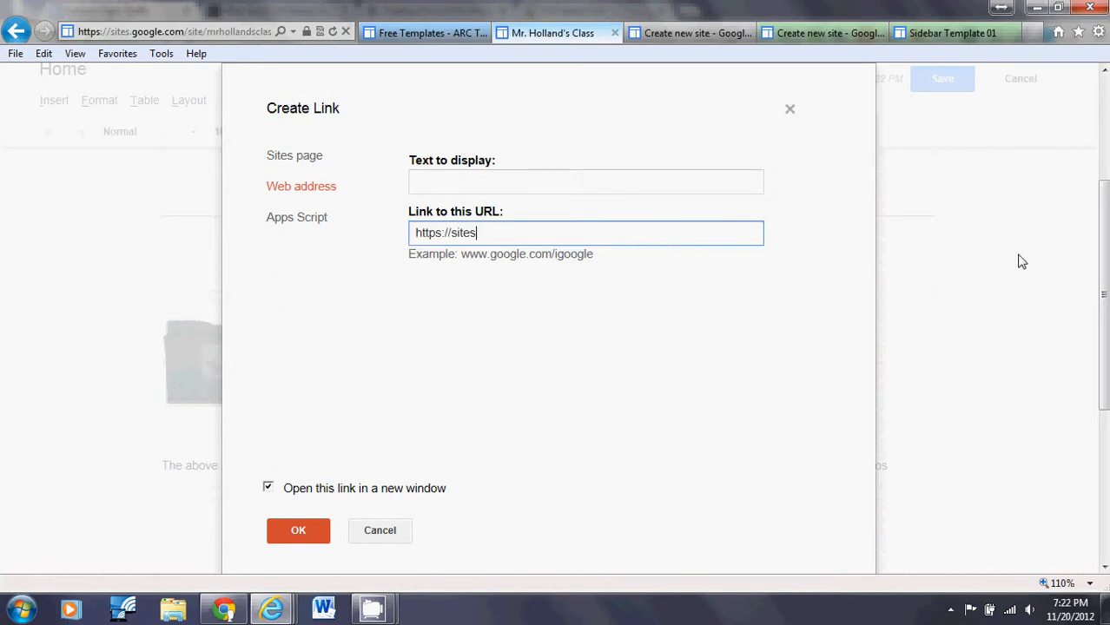
key(BackSpace)
key(BackSpace)
key(BackSpace)
key(BackSpace)
key(BackSpace)
key(BackSpace)
key(BackSpace)
key(BackSpace)
key(BackSpace)
key(BackSpace)
key(BackSpace)
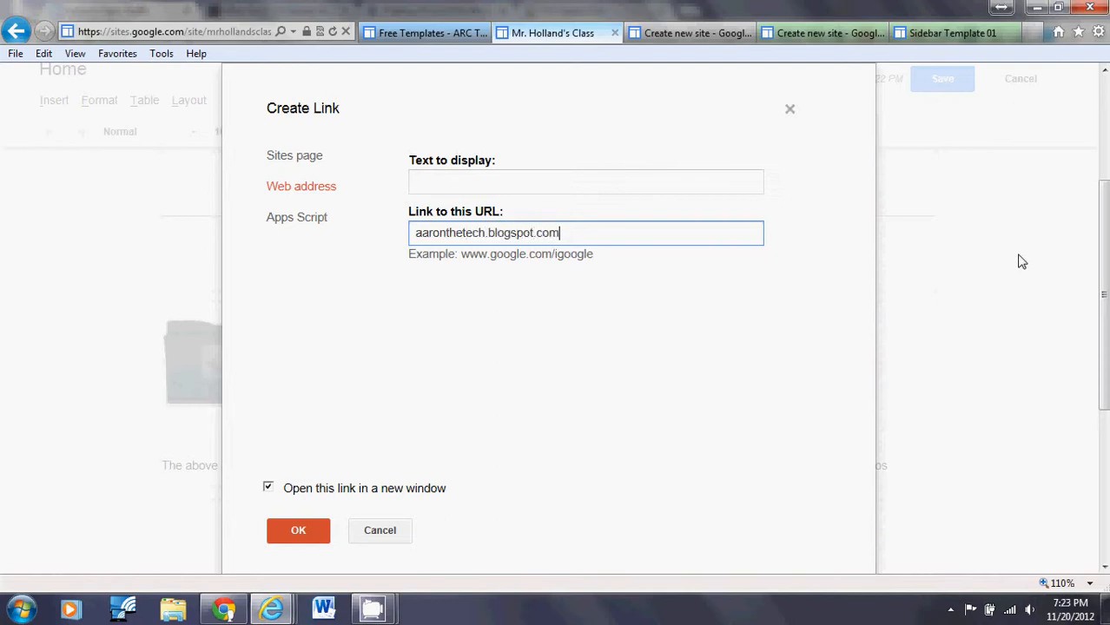
click(660, 181)
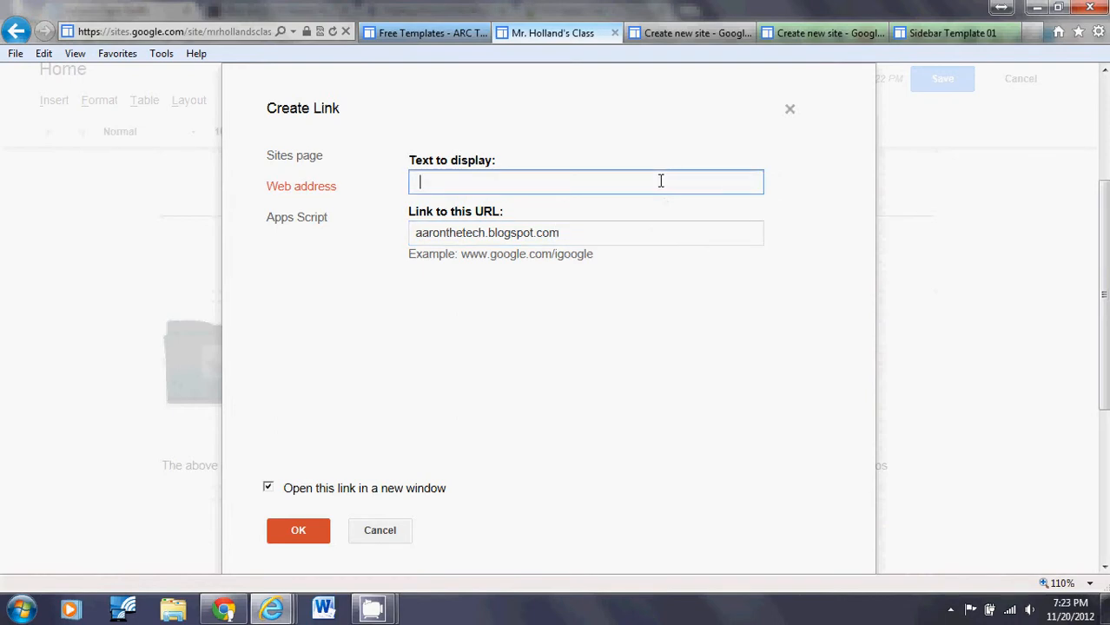
click(300, 525)
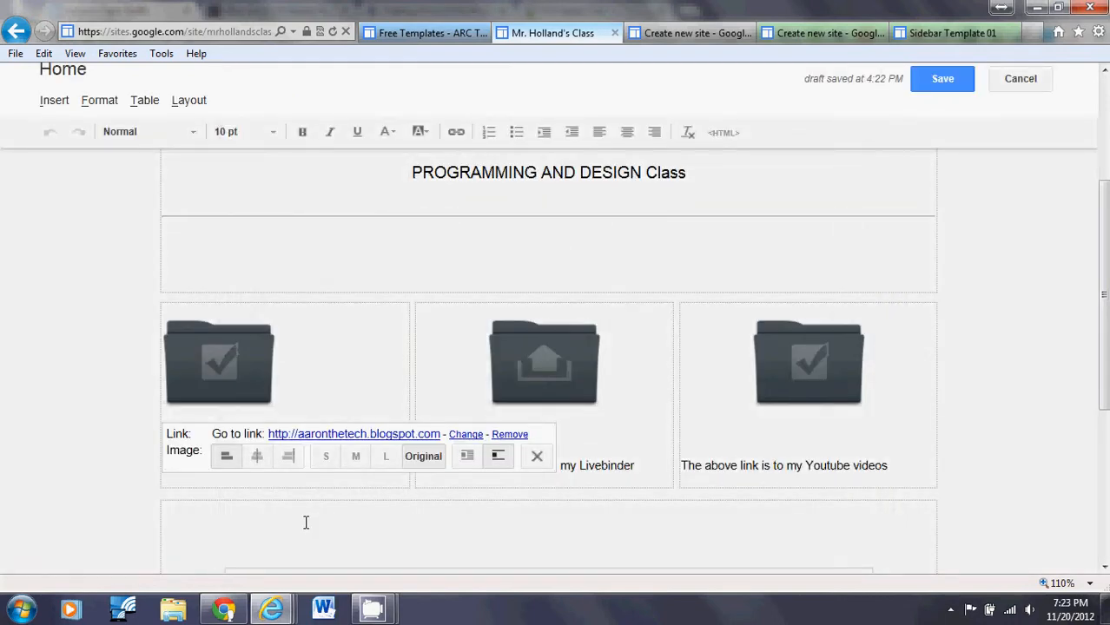
Center the folder image in the blog column and shift its caption so it sits centered beneath it
click(316, 372)
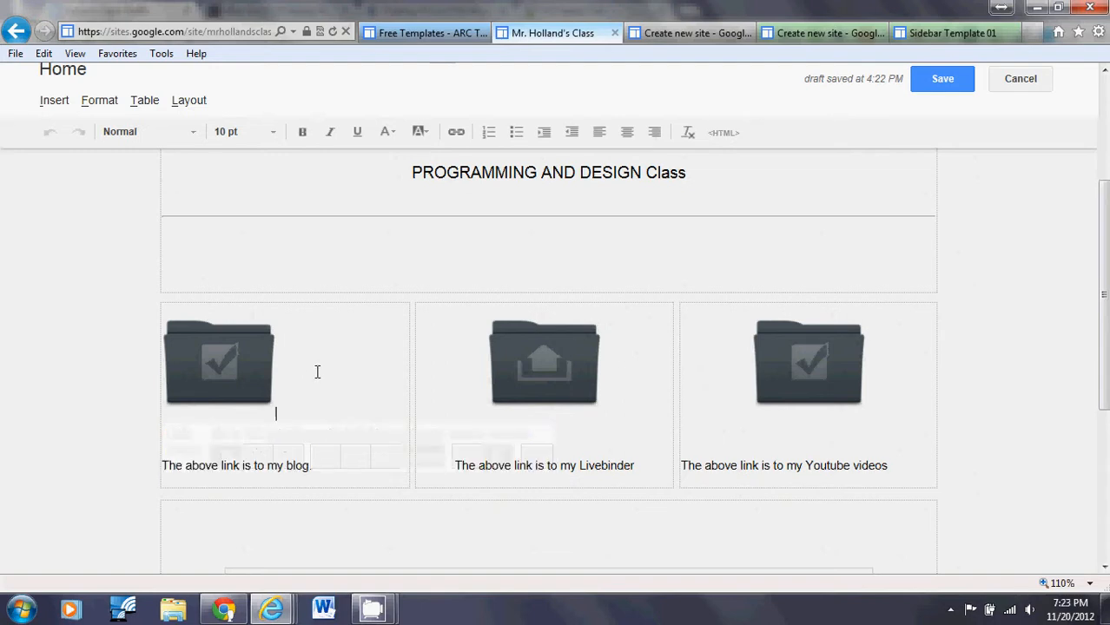
click(241, 363)
click(390, 372)
click(165, 344)
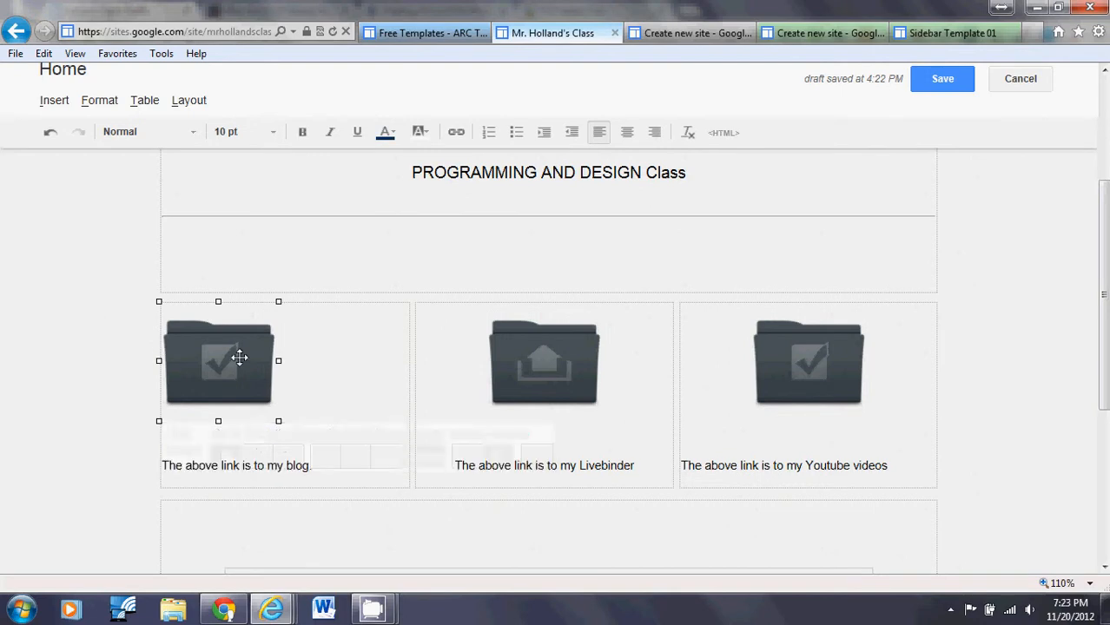
drag(242, 357, 268, 342)
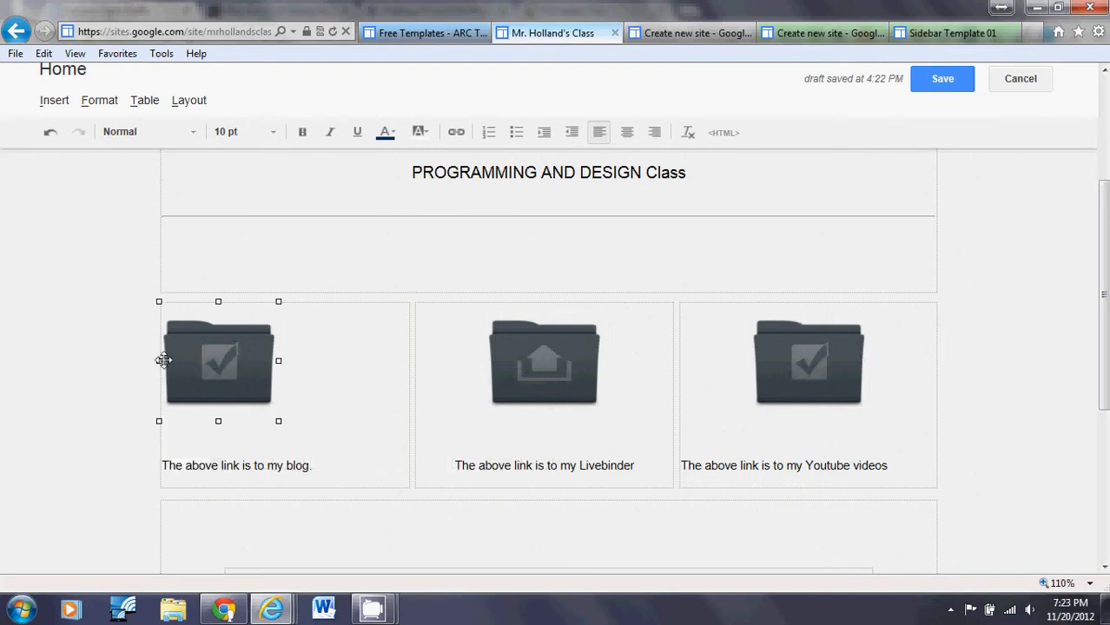
click(232, 356)
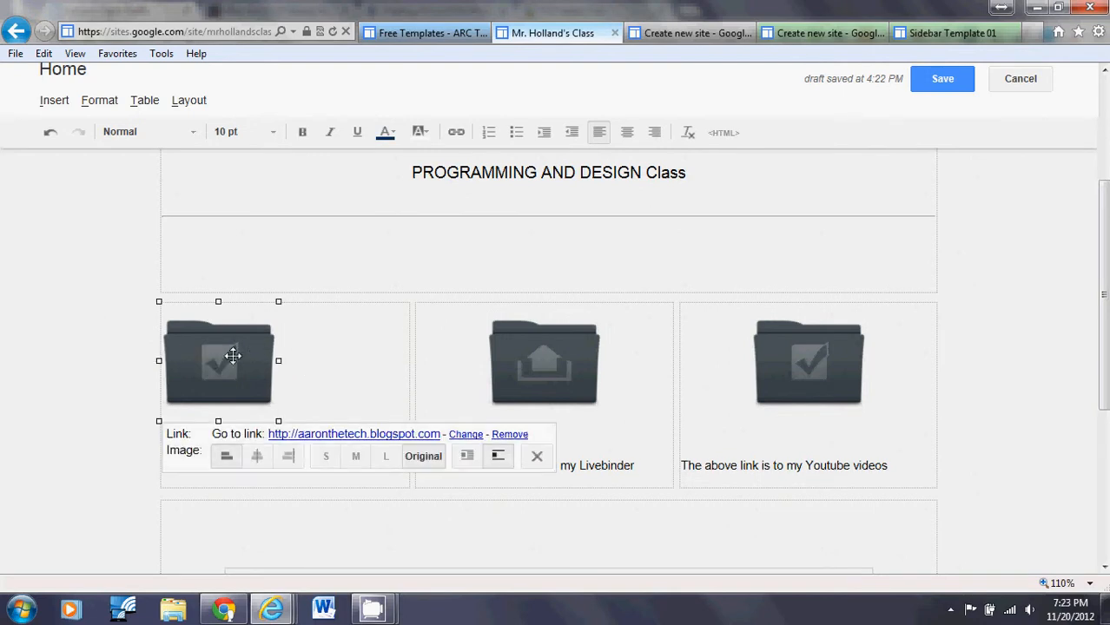
click(257, 457)
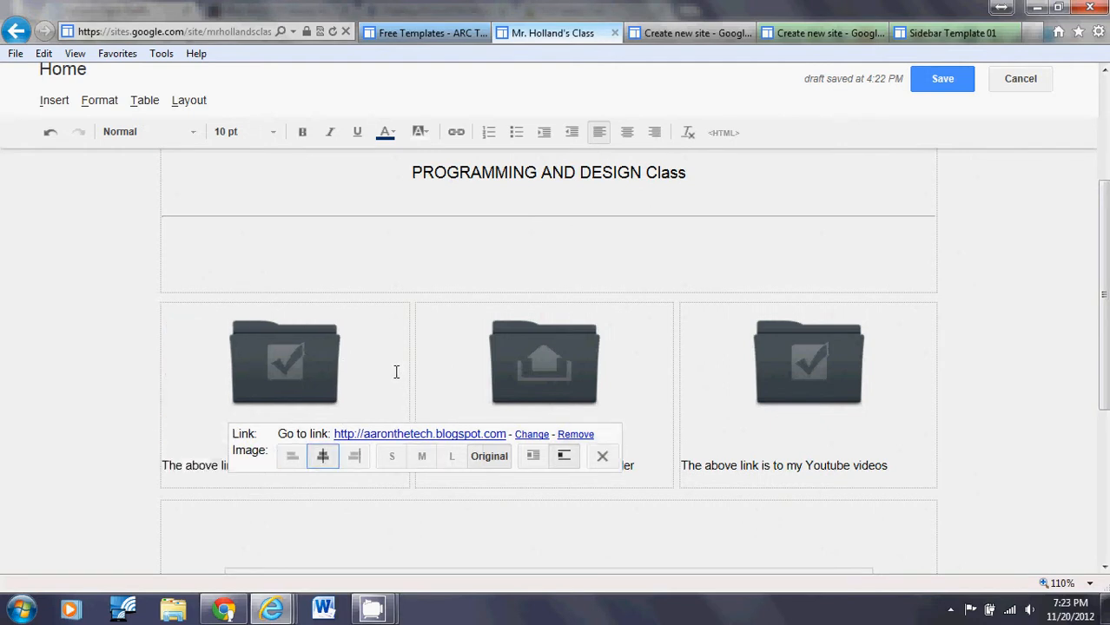
click(292, 457)
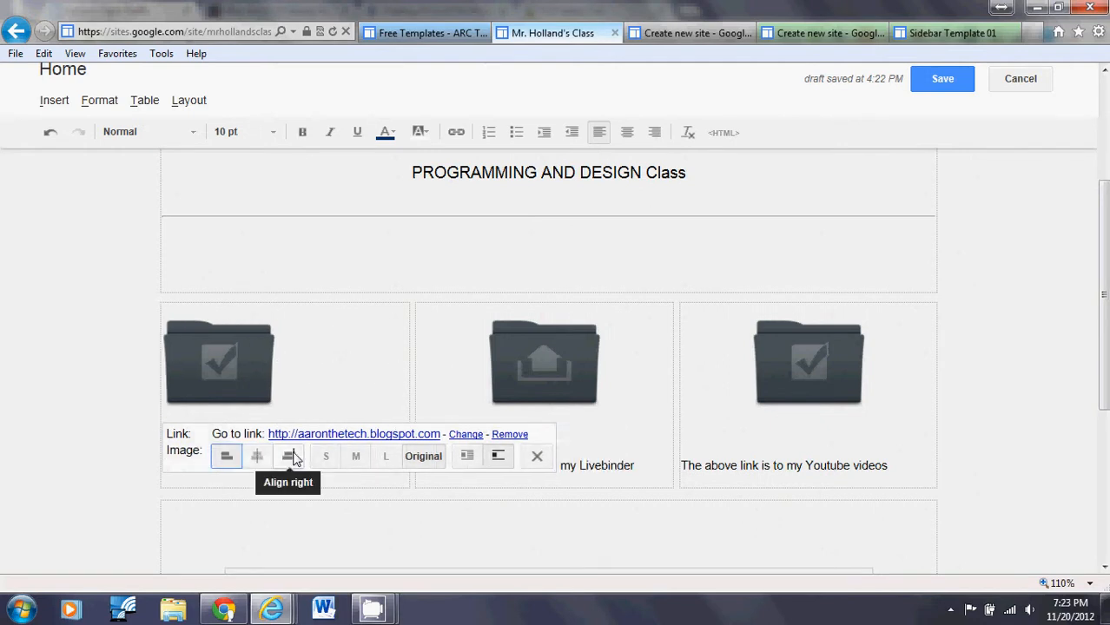
click(257, 457)
click(366, 392)
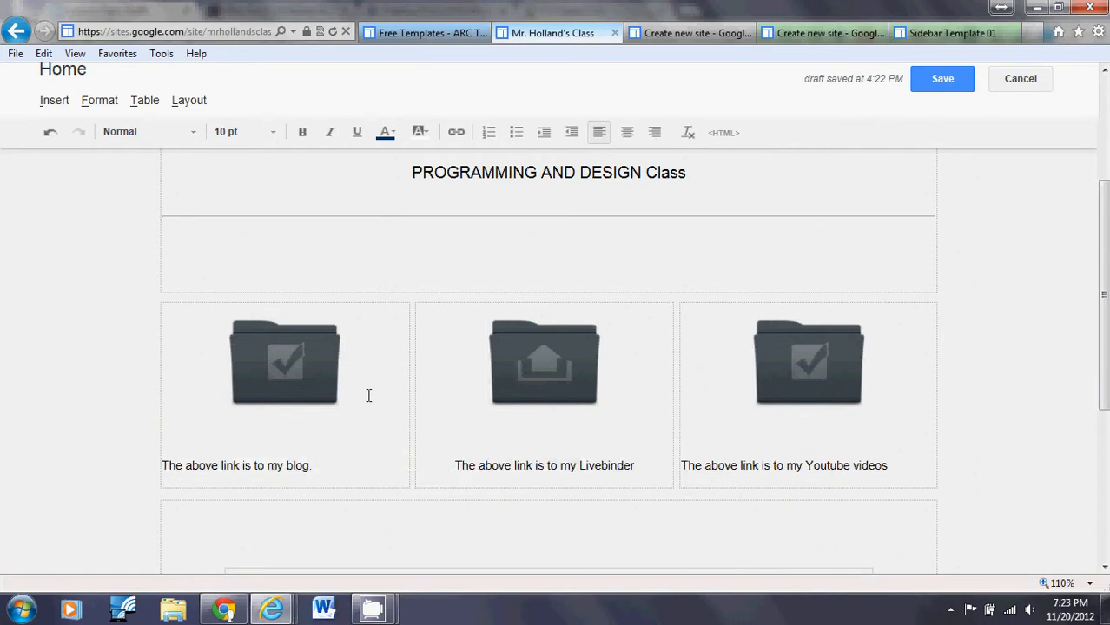
click(170, 467)
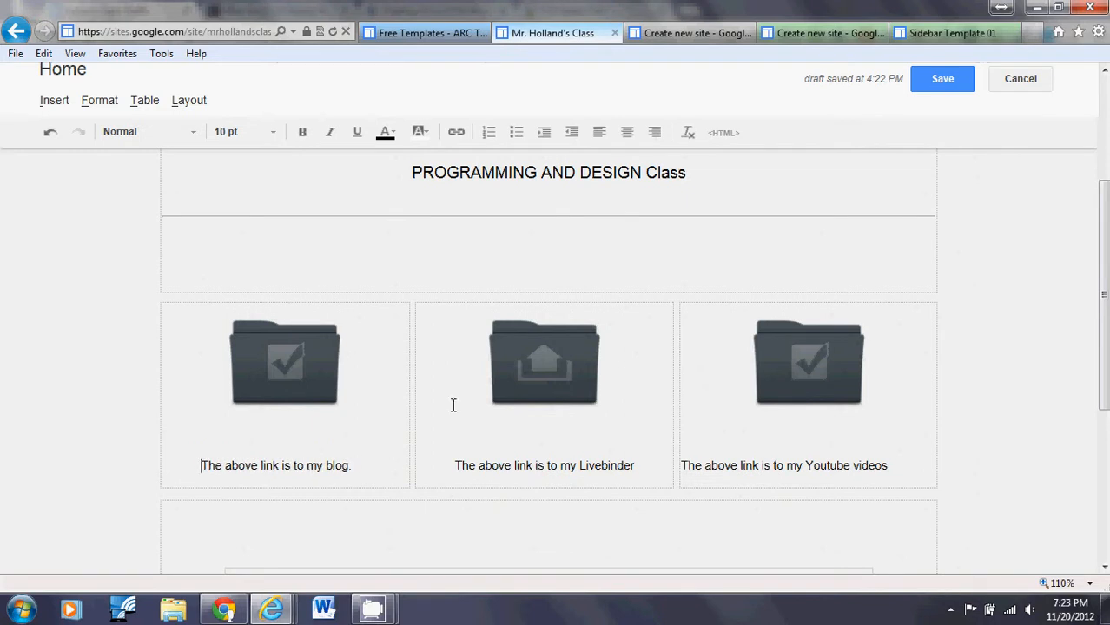
Replace the folder image above the Livebinder caption by removing it and inserting the uploaded folder image with the checkmark
click(554, 361)
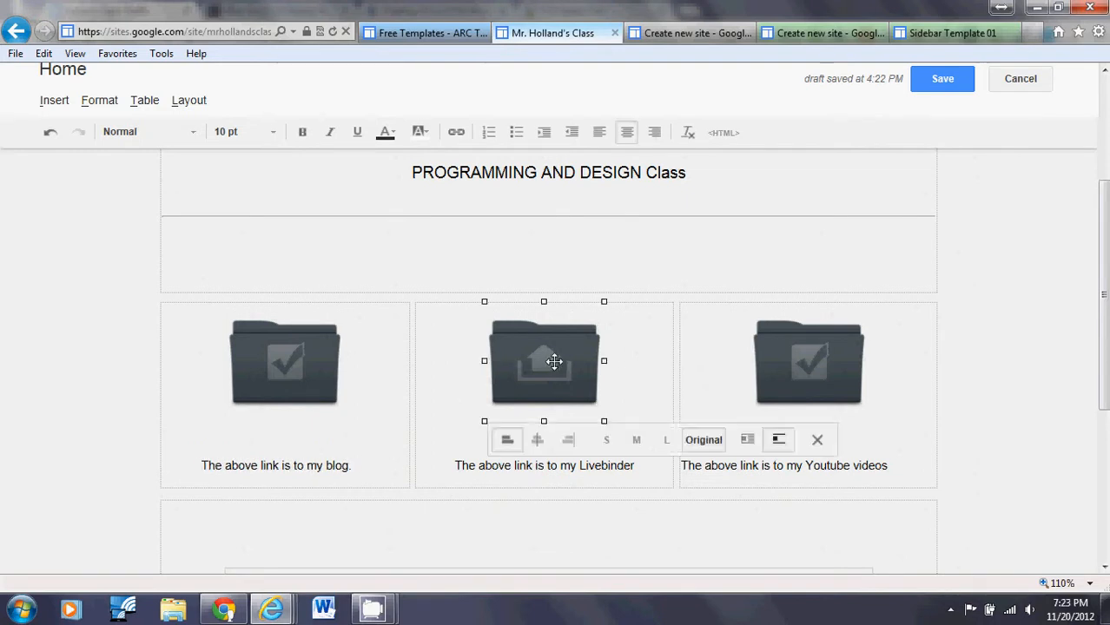
click(817, 442)
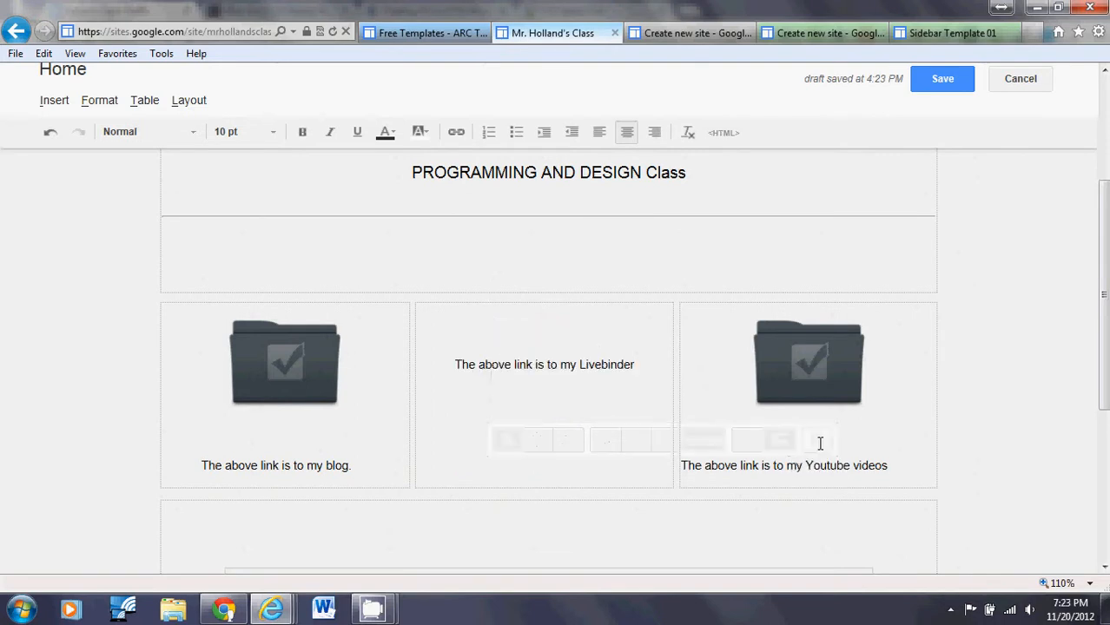
click(54, 105)
click(104, 155)
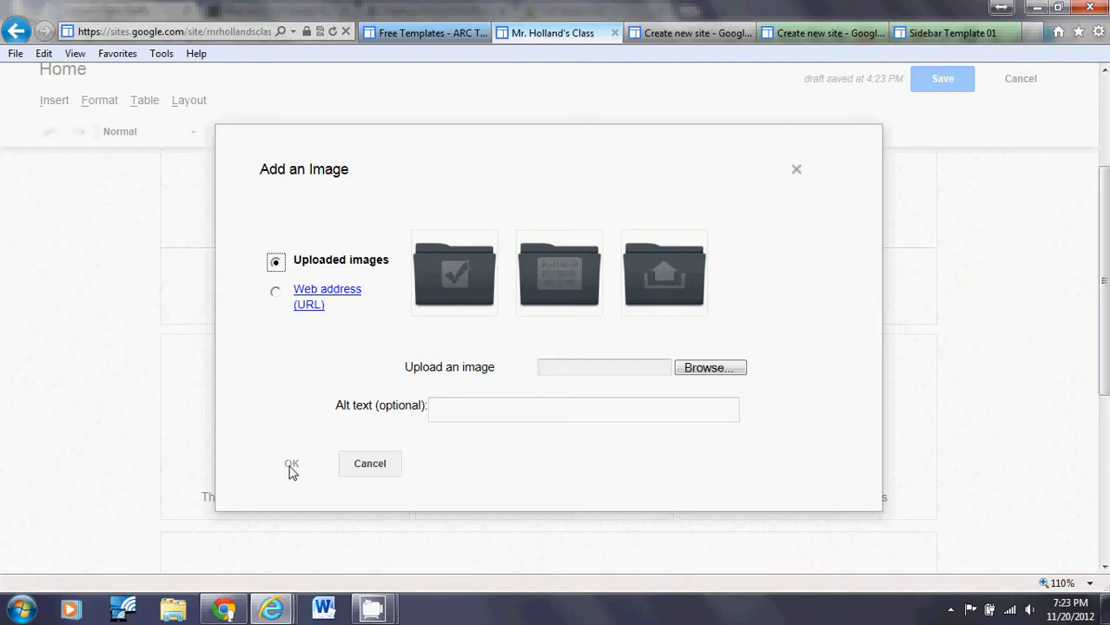
click(464, 290)
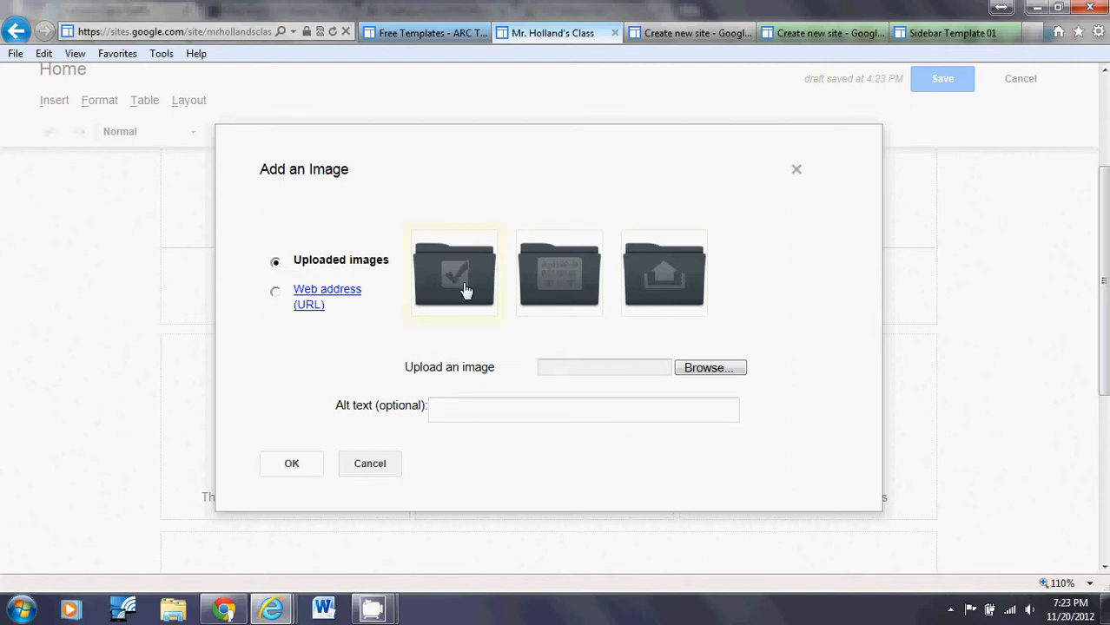
click(291, 466)
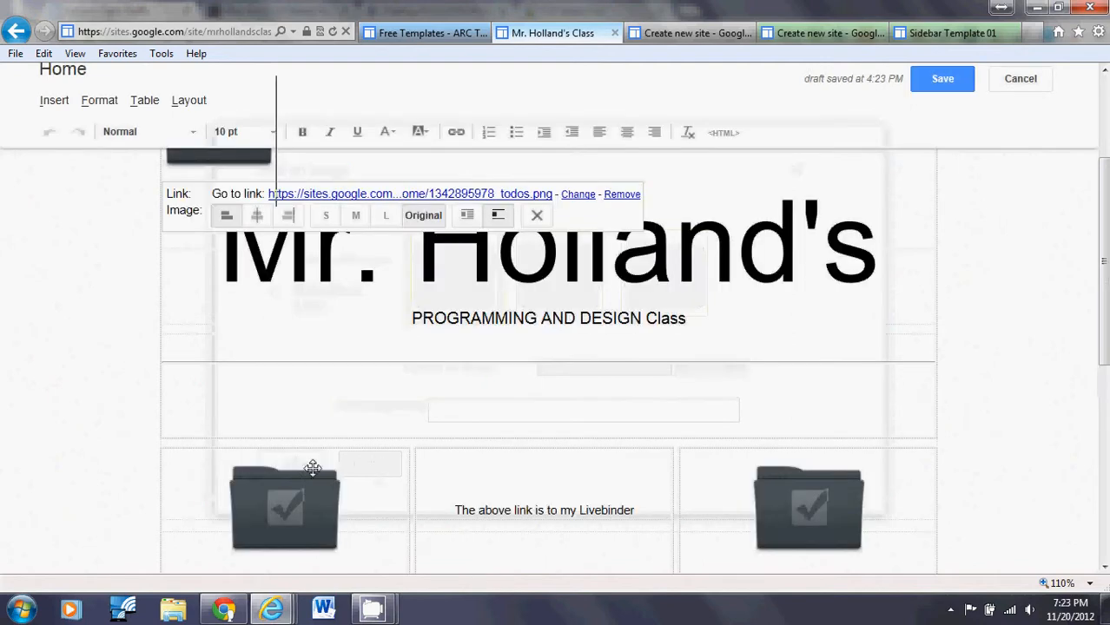
Move the newly inserted folder image from above the large page heading into the Livebinder column, above its caption
scroll(413, 415, up, 3)
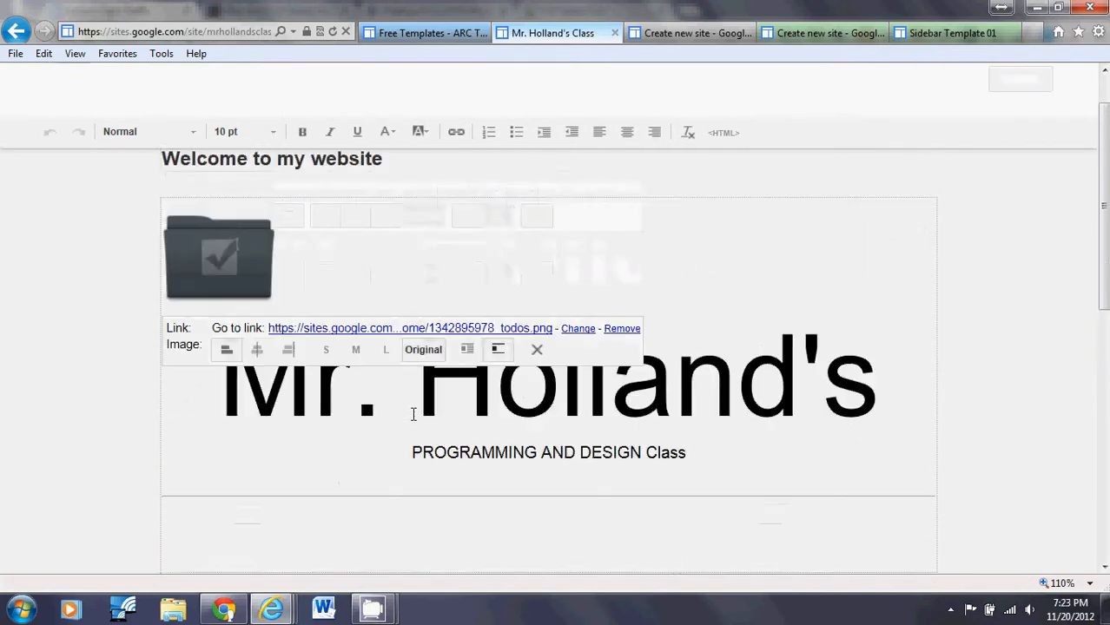
scroll(413, 414, down, 2)
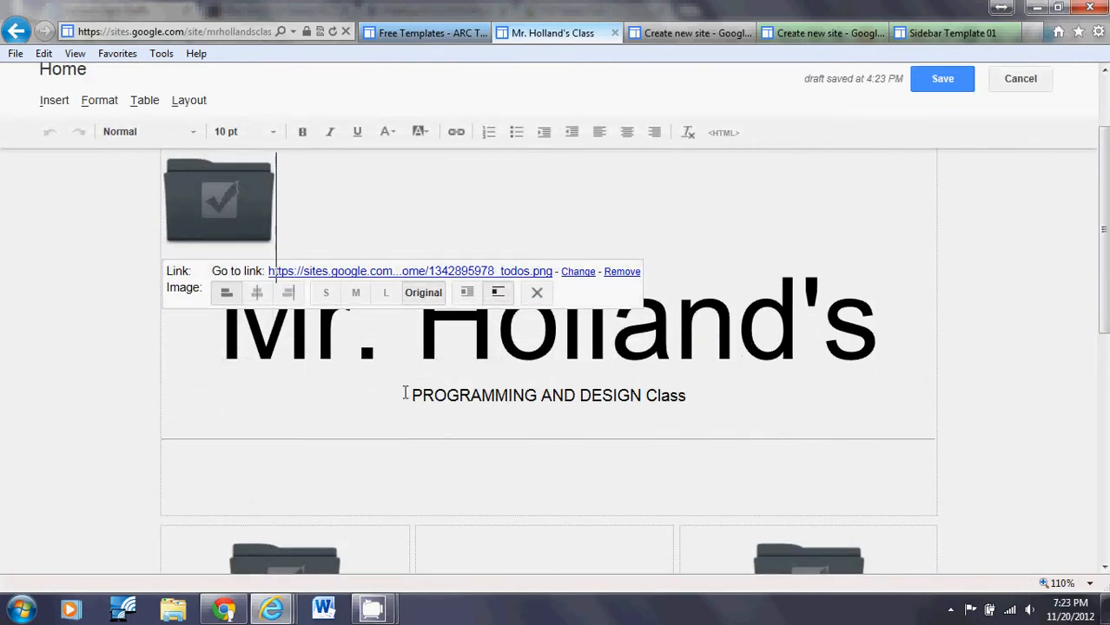
scroll(406, 385, down, 2)
click(349, 311)
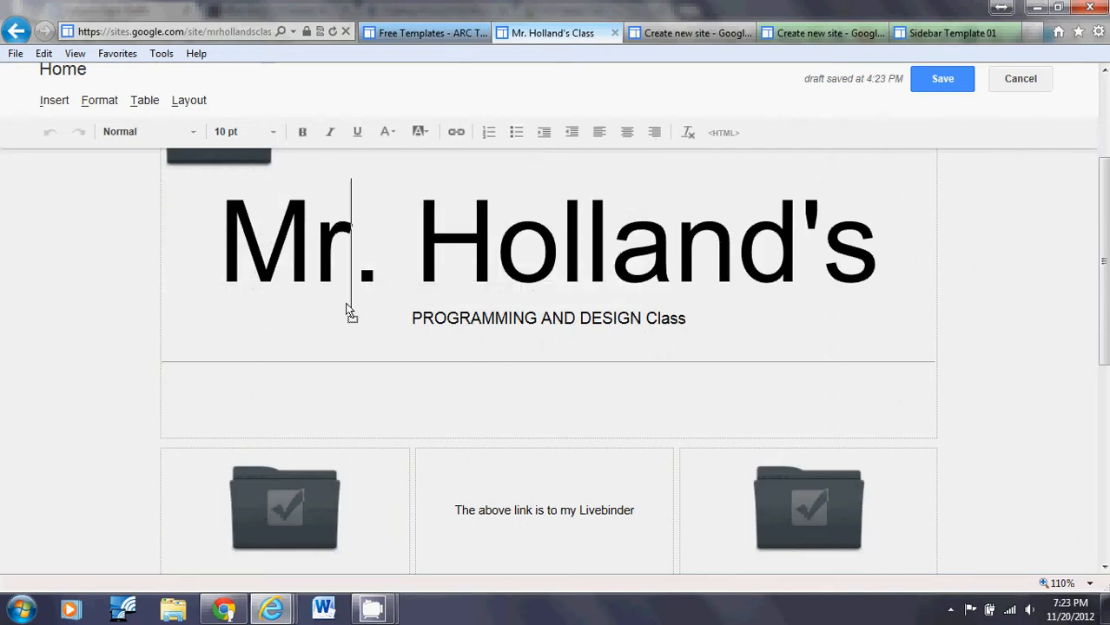
click(511, 501)
key(ctrl+v)
scroll(512, 487, down, 4)
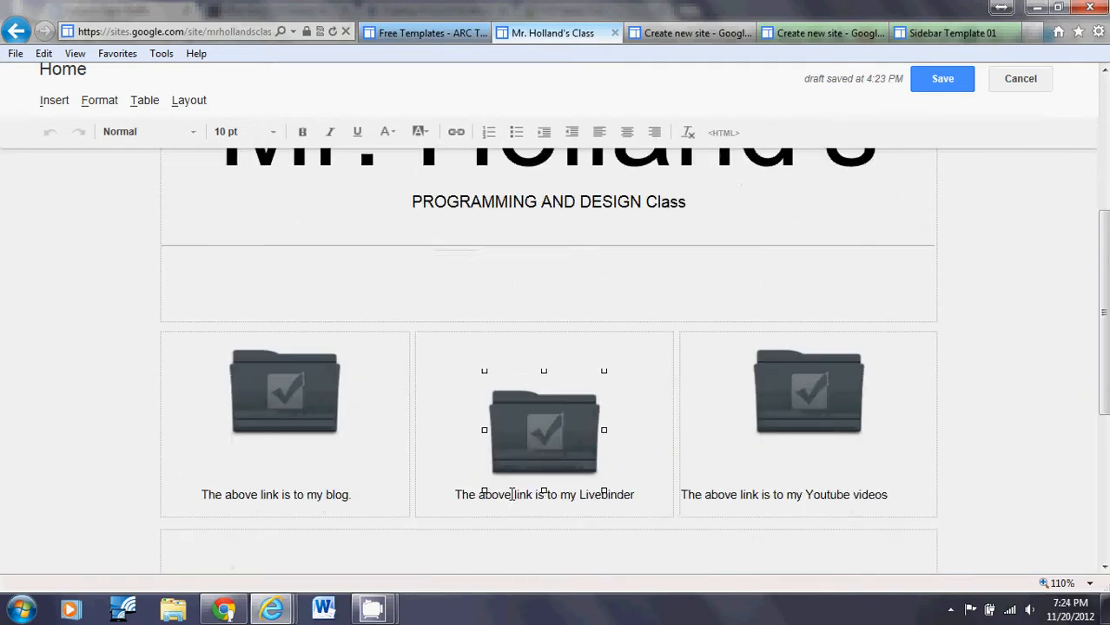
click(557, 426)
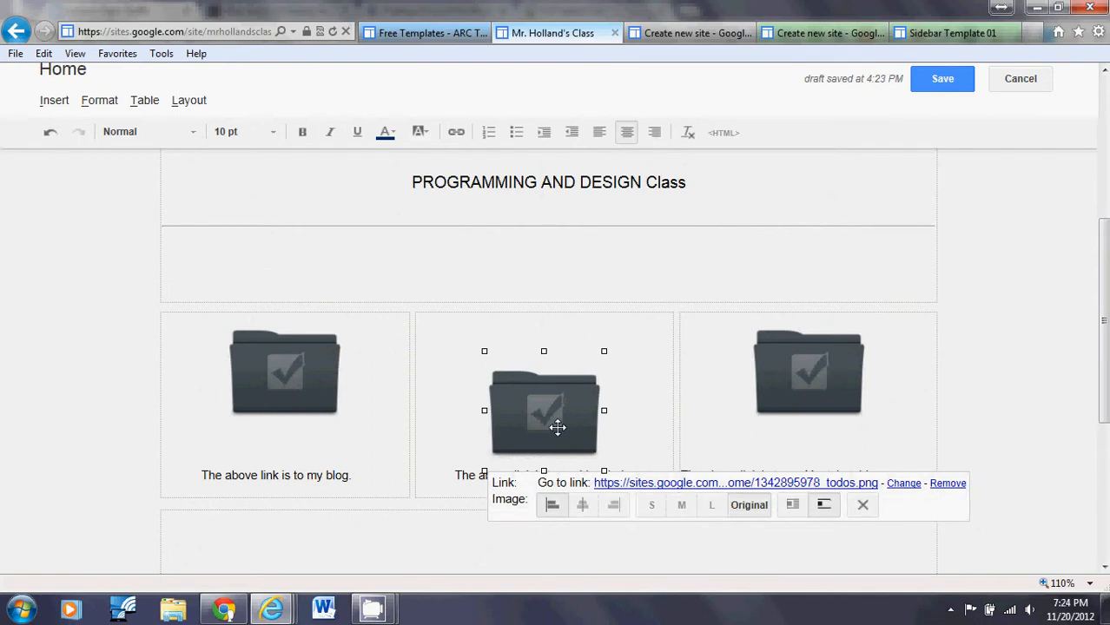
drag(558, 426, 563, 393)
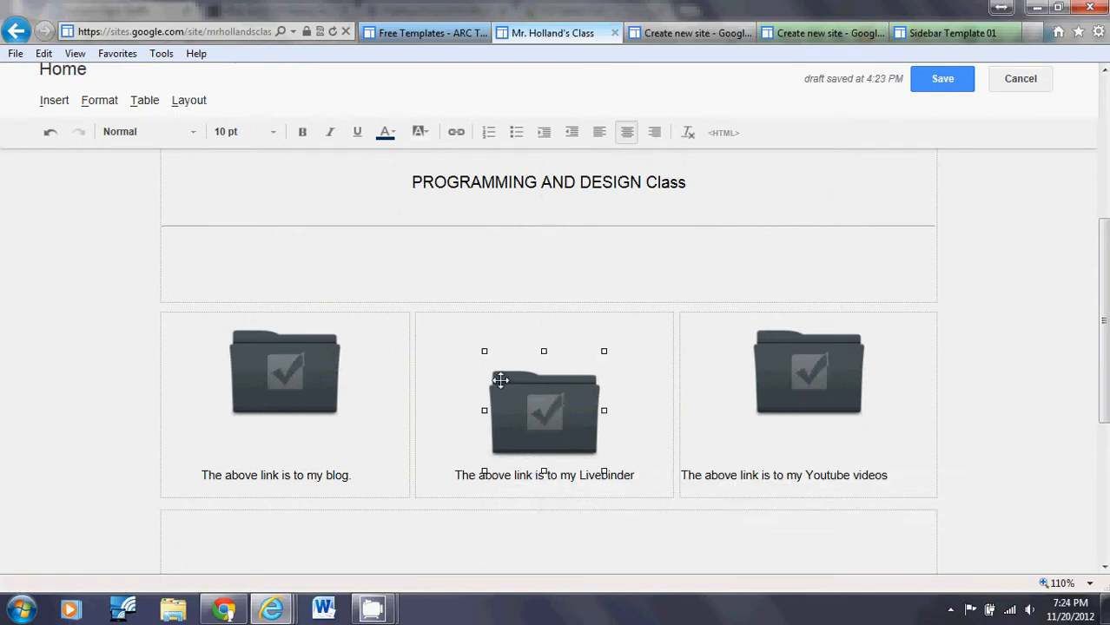
click(539, 419)
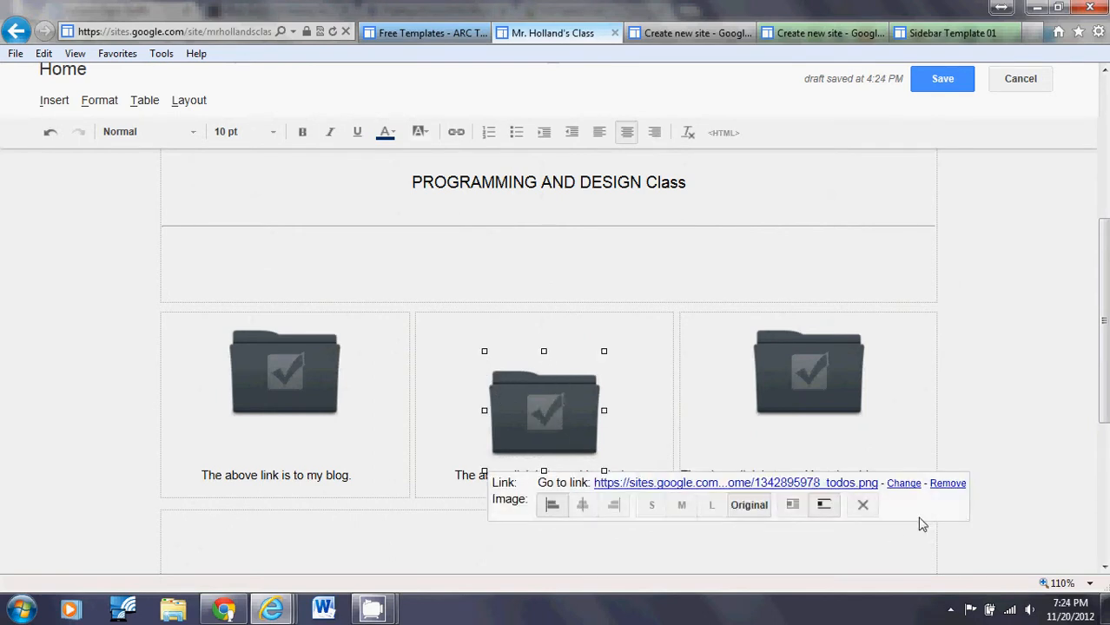
click(904, 484)
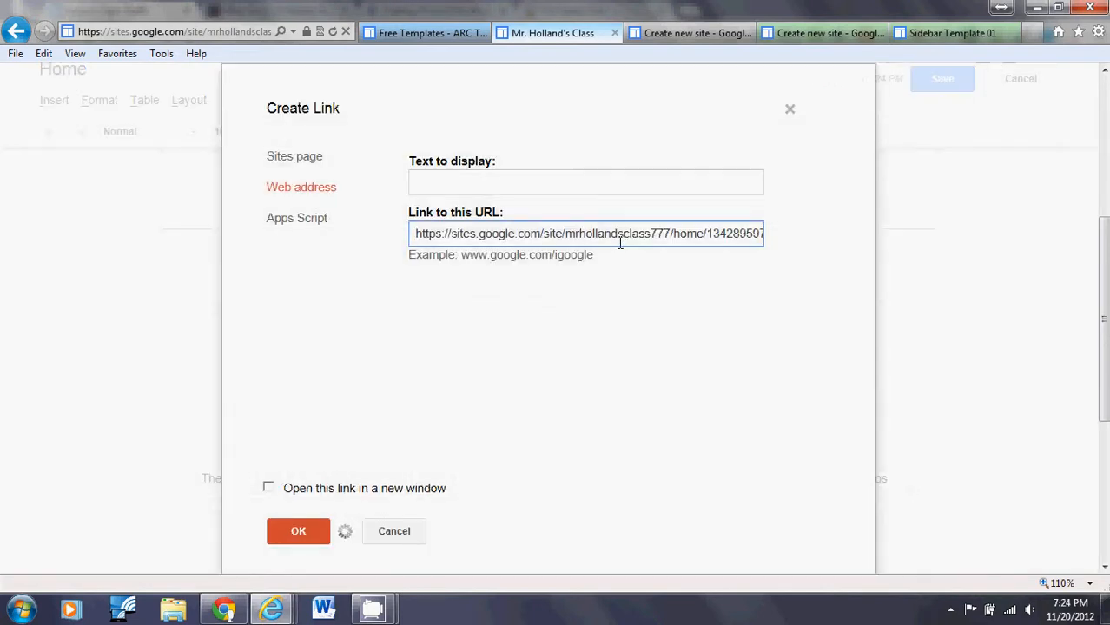
drag(414, 235, 978, 268)
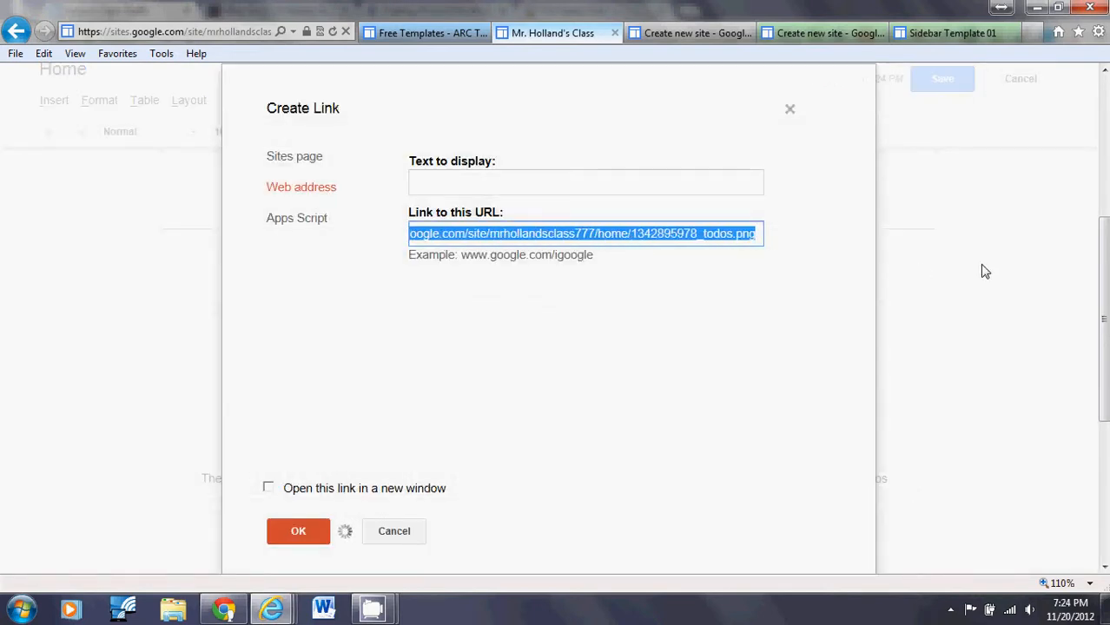
text(www.)
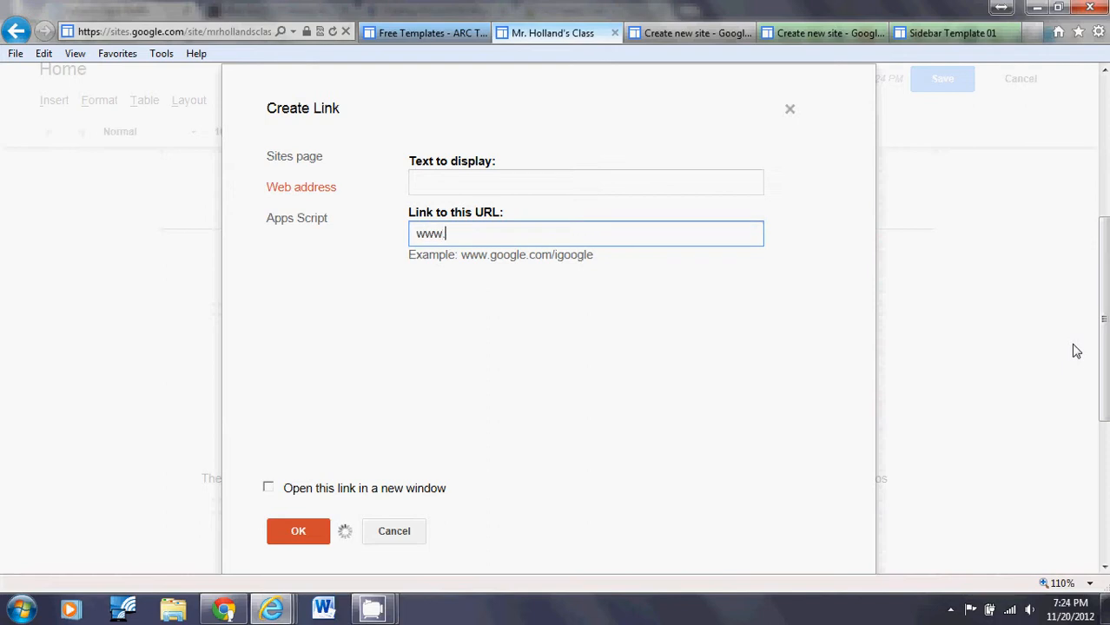
text(livebinders.com)
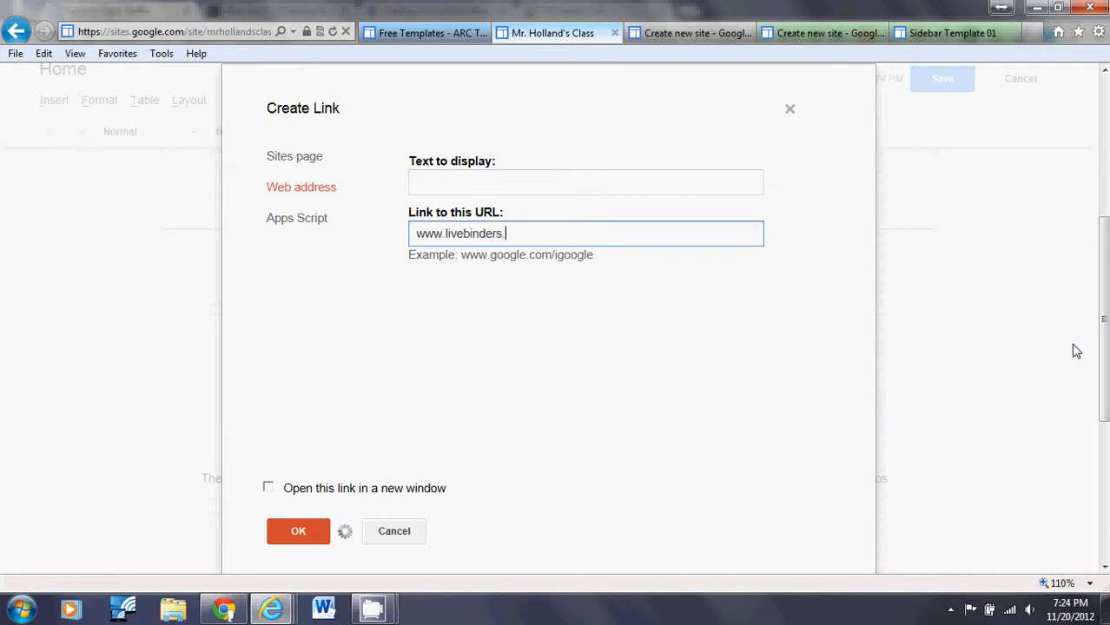
click(304, 535)
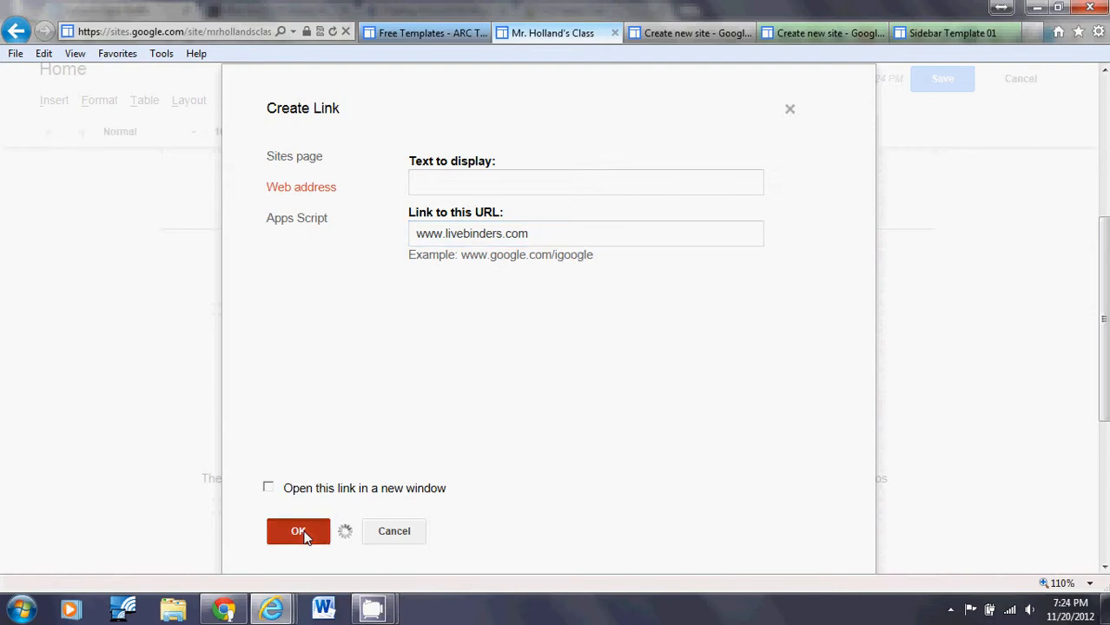
click(268, 490)
click(295, 526)
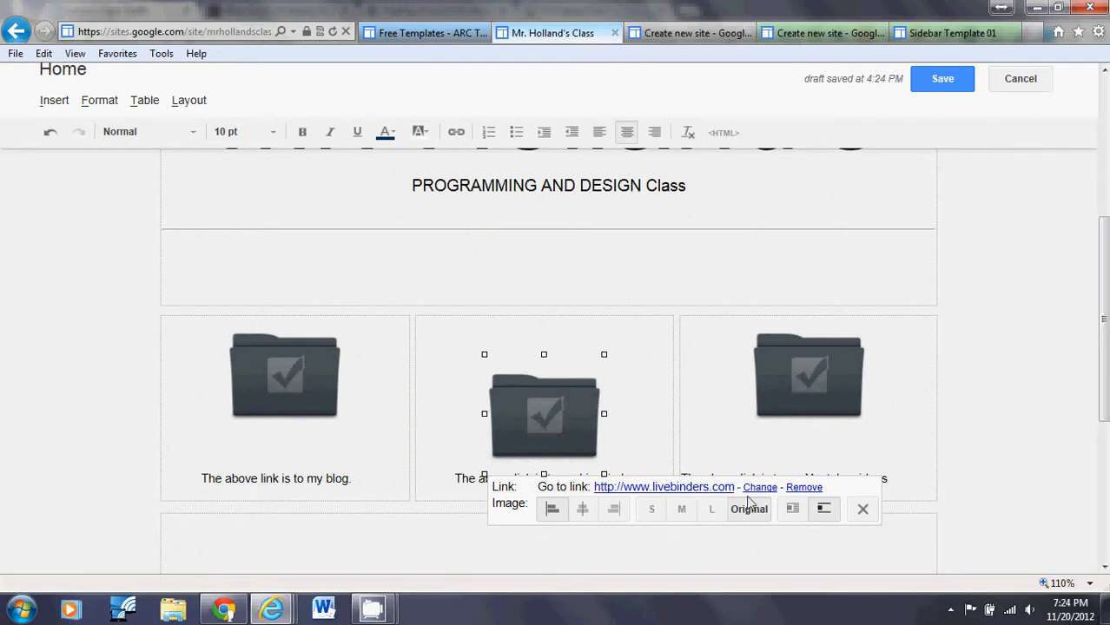
Remove a blank line above the Livebinder folder image and add a blank line between the image and its caption
click(635, 384)
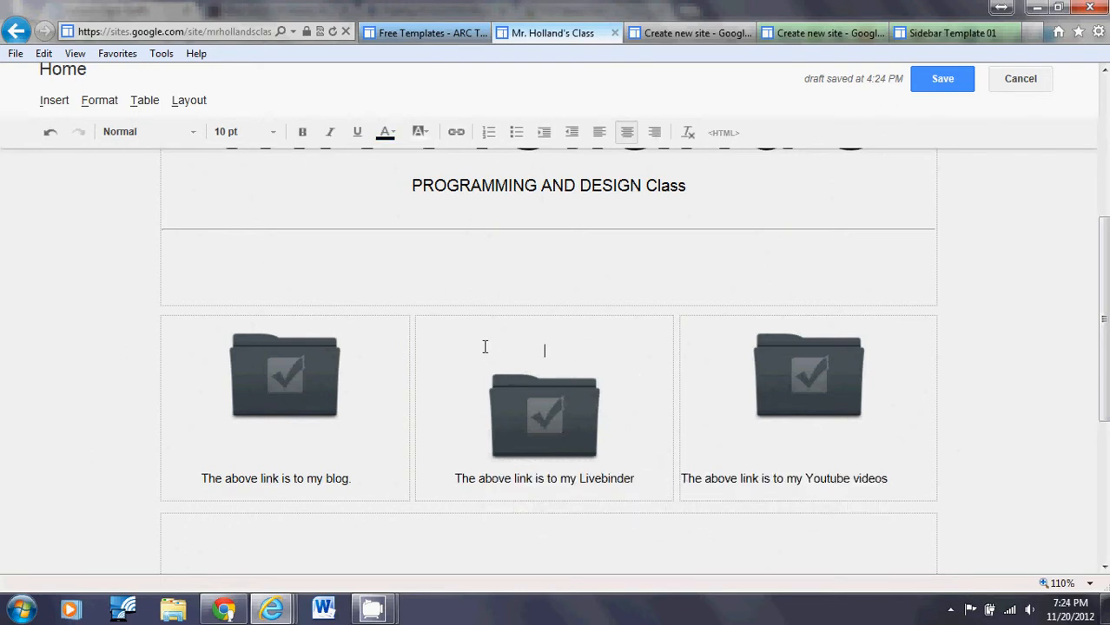
key(BackSpace)
key(BackSpace)
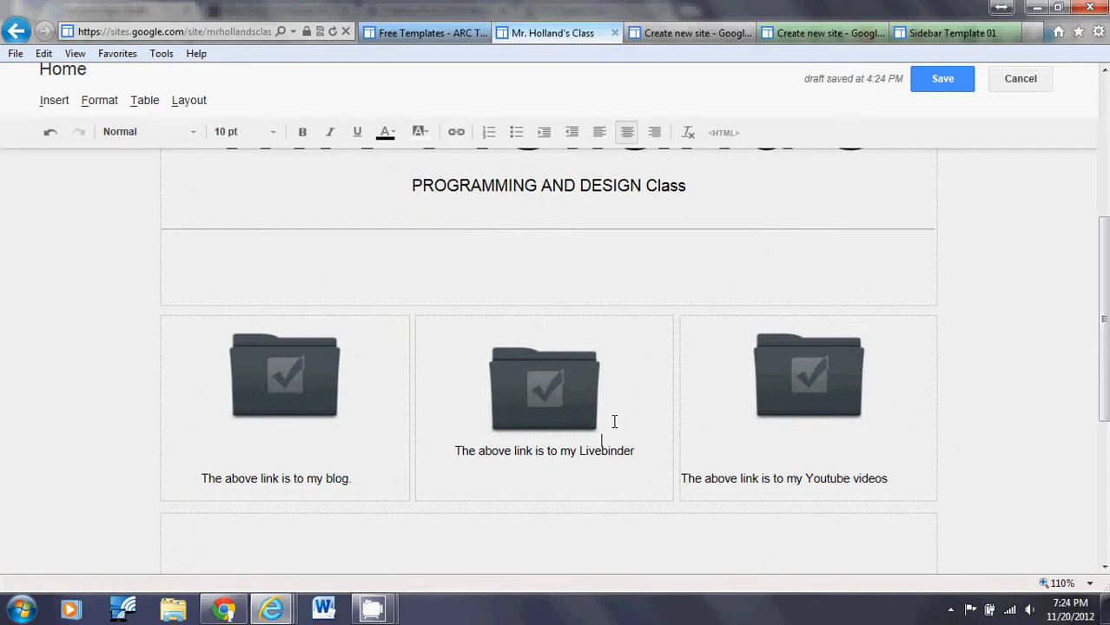
key(Return)
key(Return)
key(Return)
key(Return)
key(BackSpace)
key(BackSpace)
key(BackSpace)
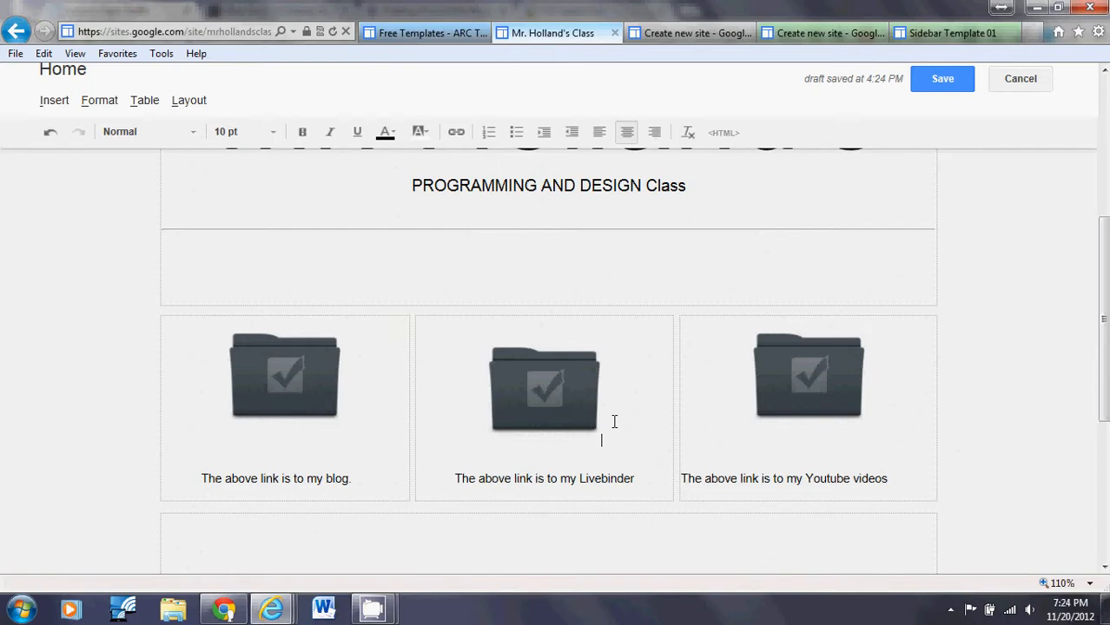
Try to raise the Livebinder folder image level with its neighbors while keeping its caption in line
click(558, 332)
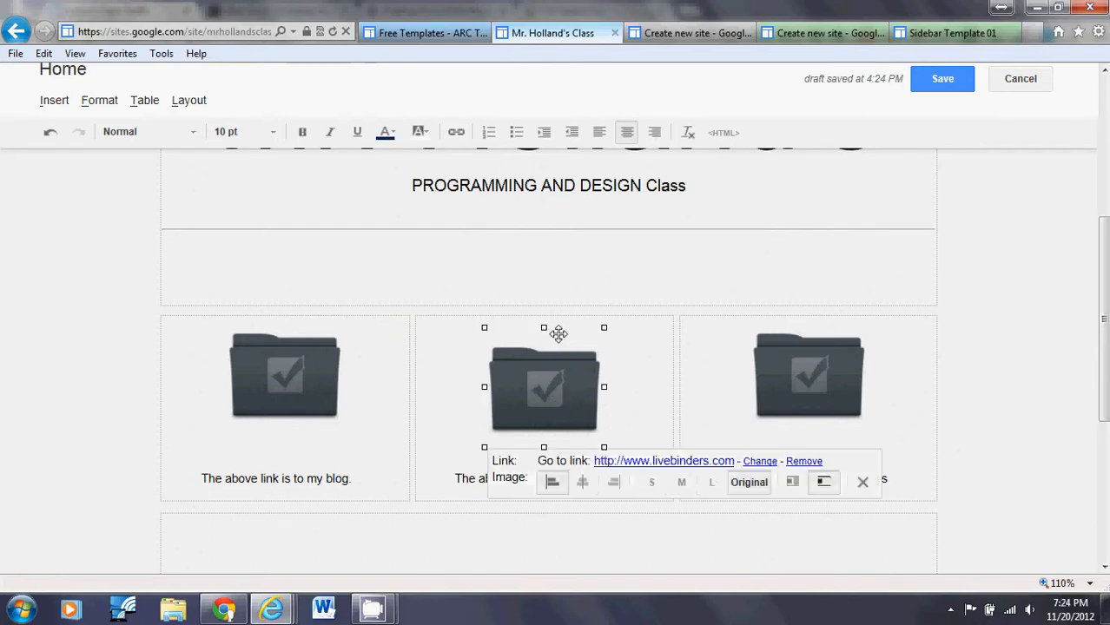
click(480, 326)
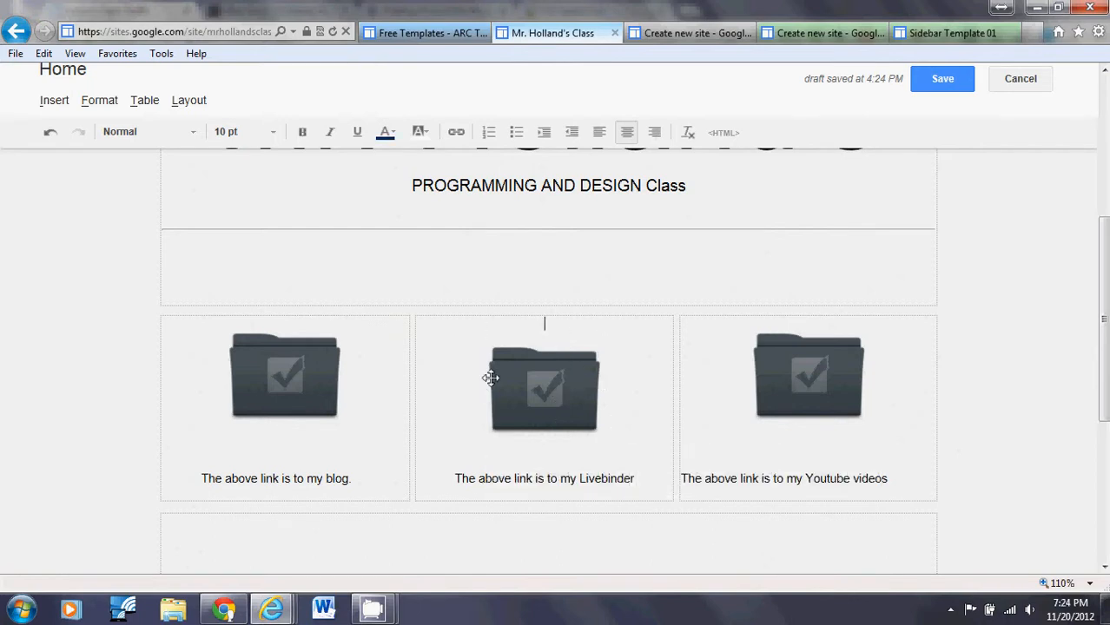
key(Down)
key(Delete)
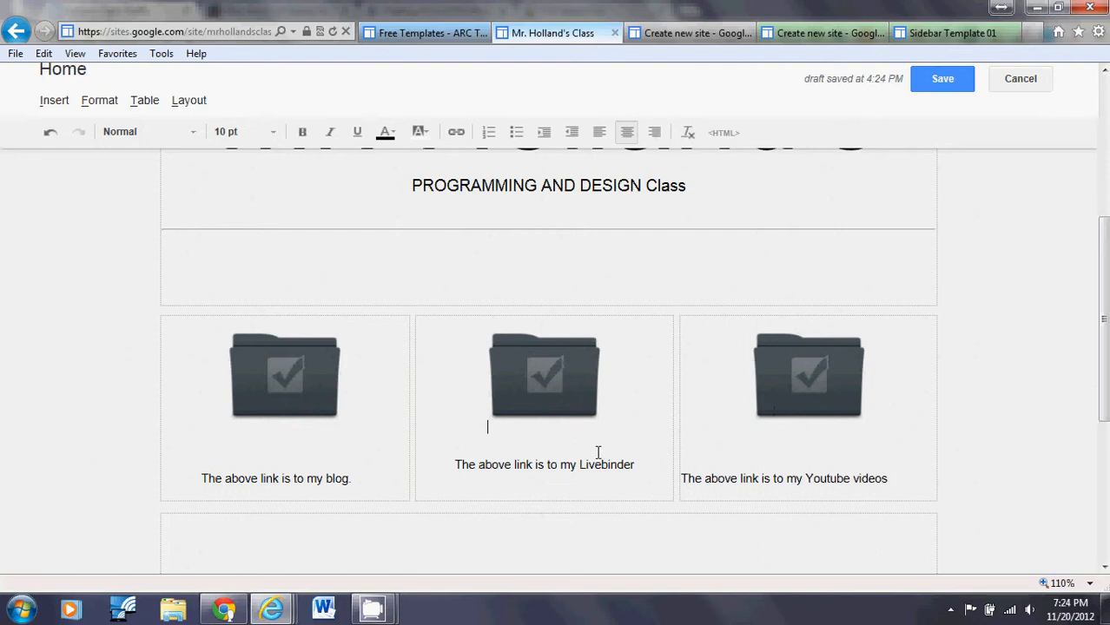
key(Return)
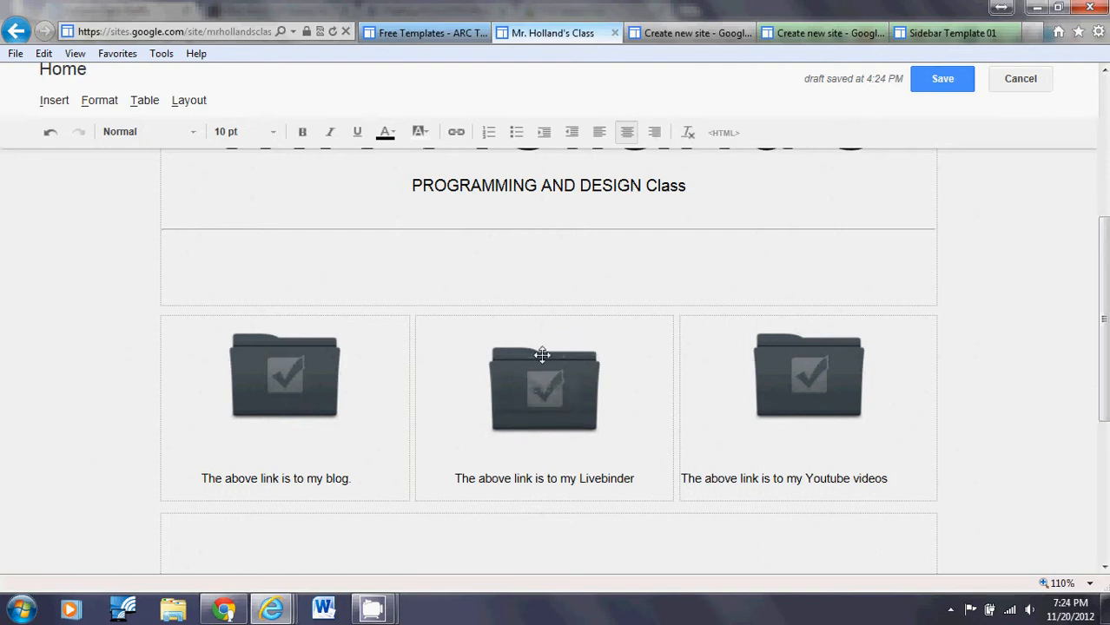
Delete the extra line above the Livebinder folder image and add a line before its caption to align both with the other columns
click(535, 324)
key(Delete)
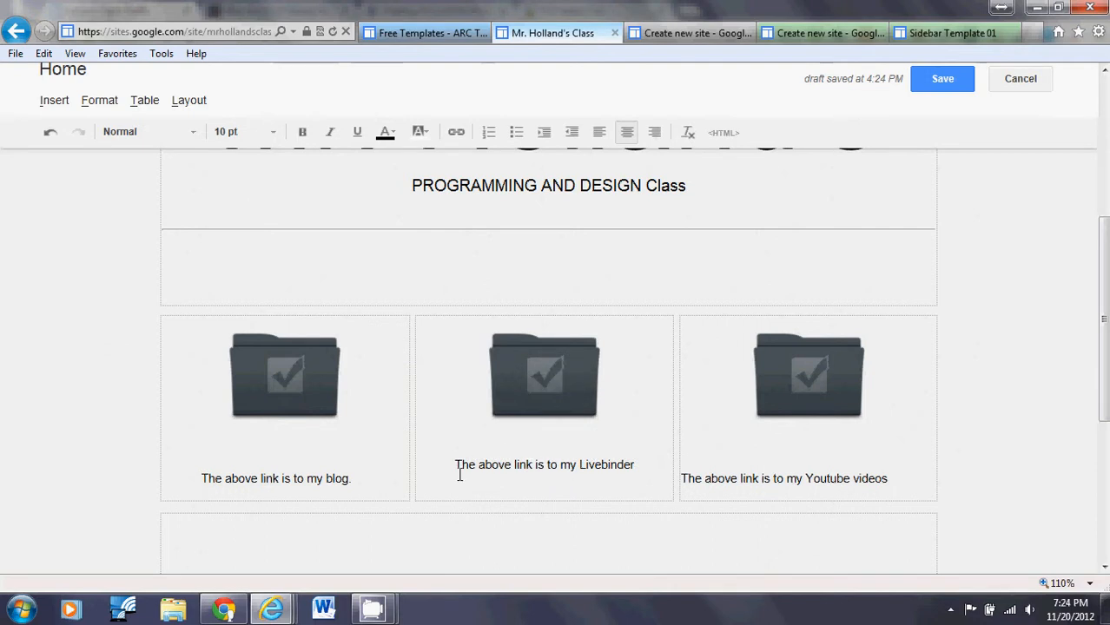
key(Return)
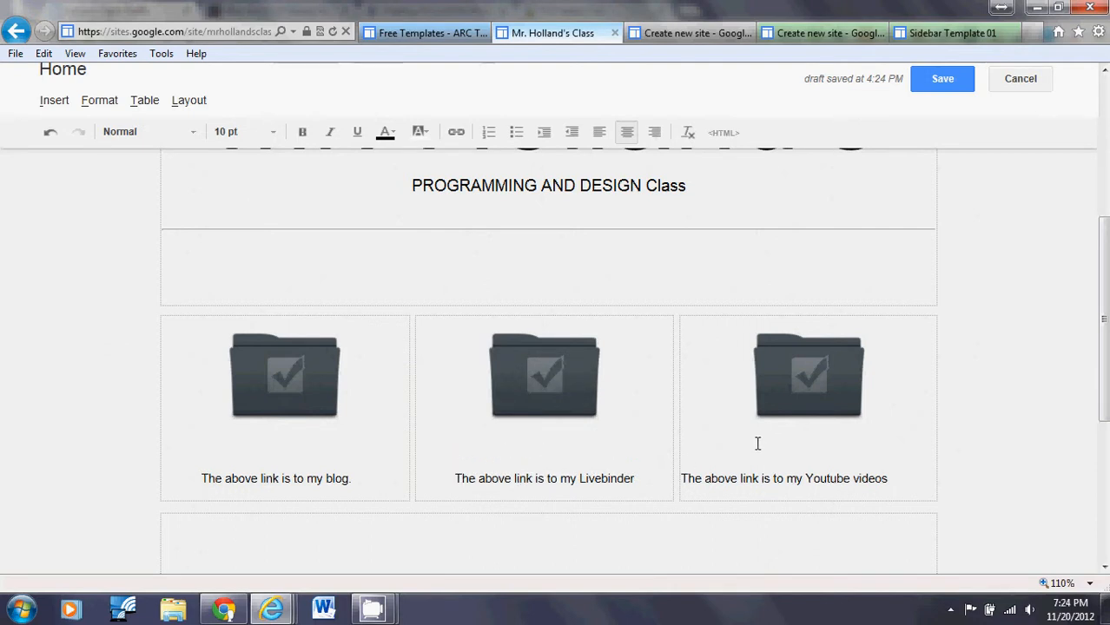
Replace the folder image above the Youtube videos caption with the uploaded checkmark folder image and open its link for editing
click(800, 363)
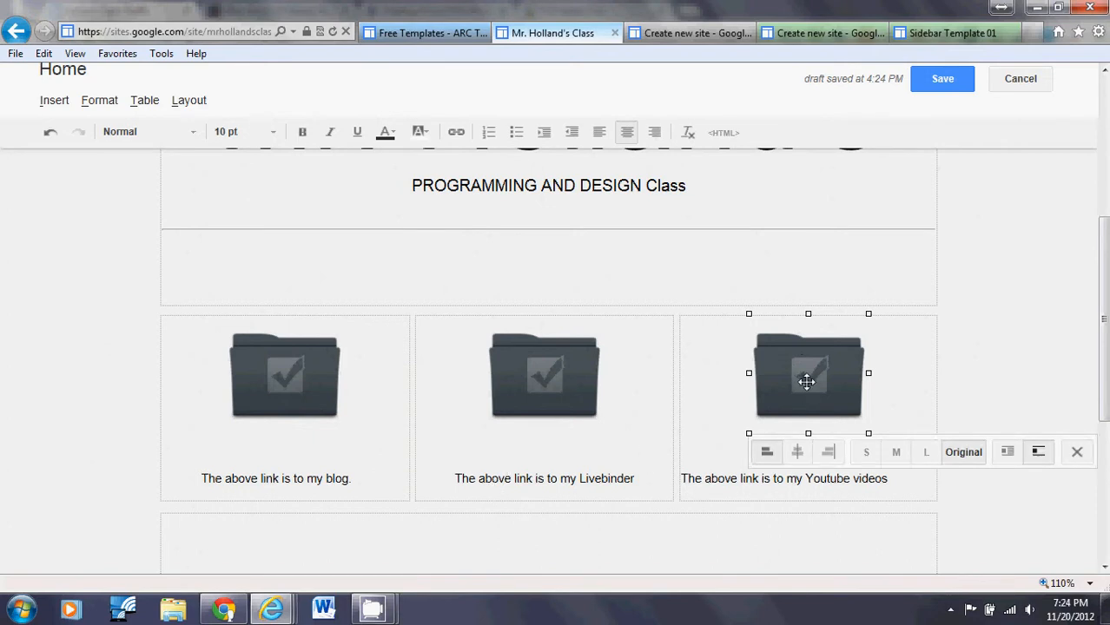
click(1077, 452)
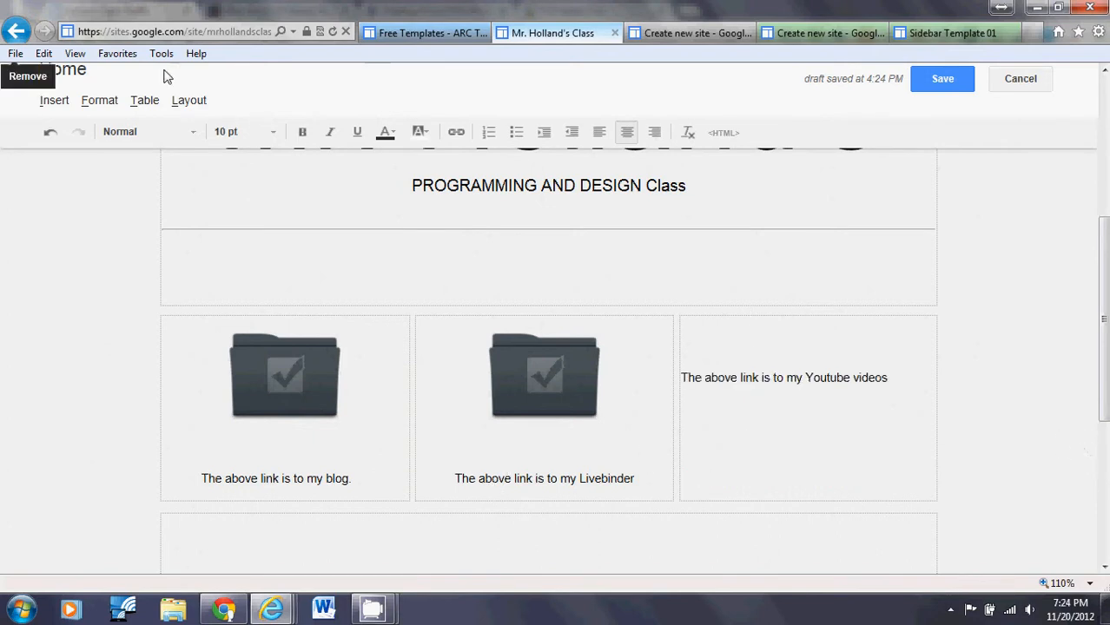
click(61, 105)
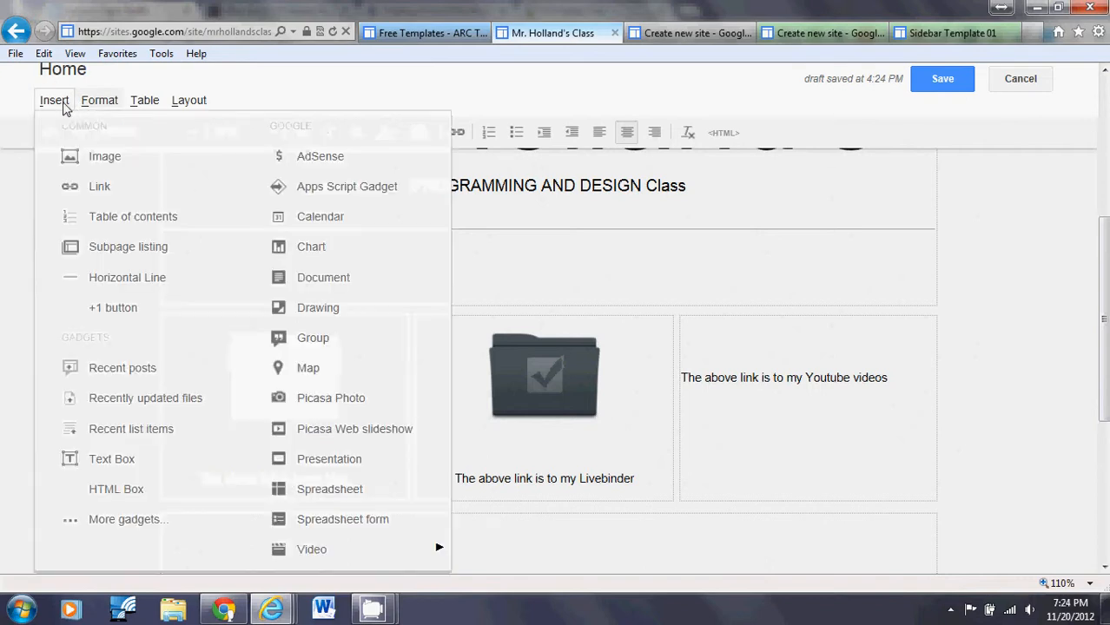
click(802, 352)
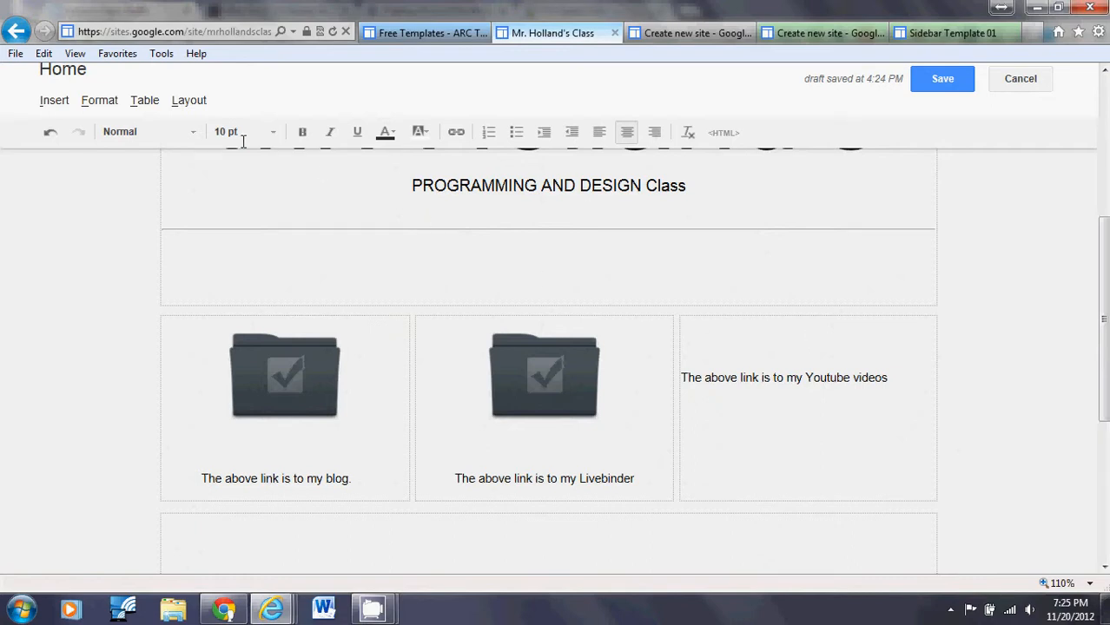
click(67, 104)
click(115, 163)
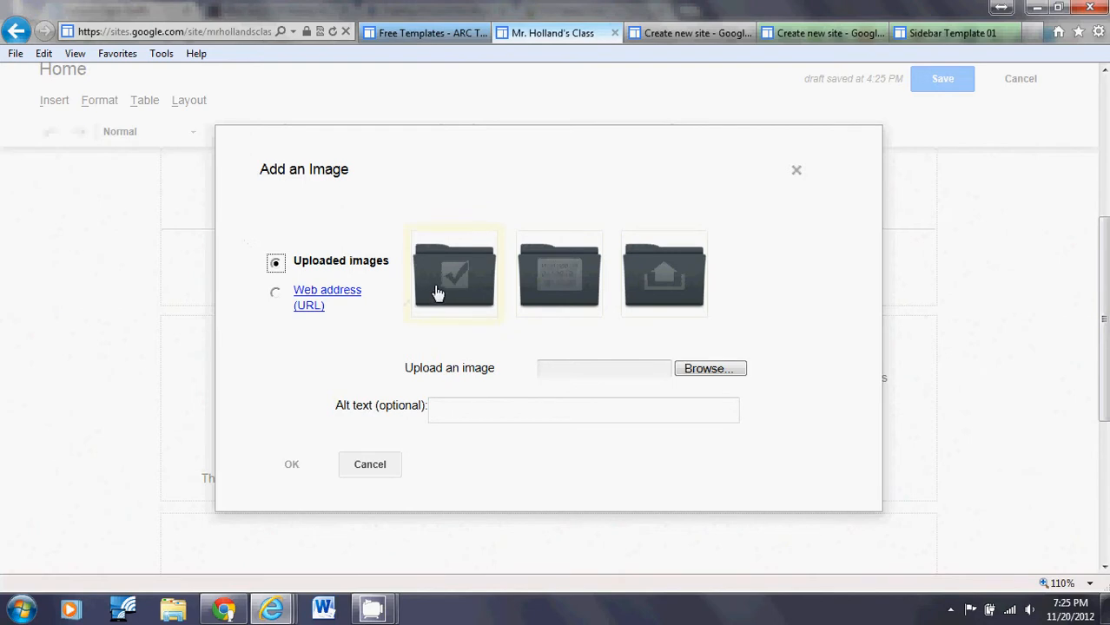
click(440, 285)
click(286, 477)
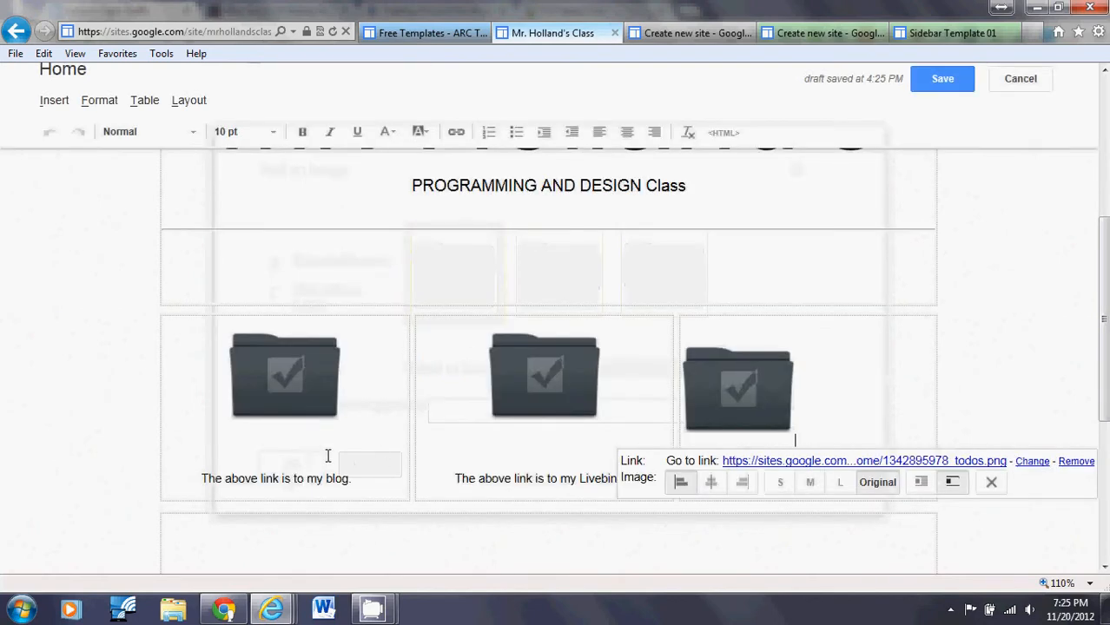
click(1029, 463)
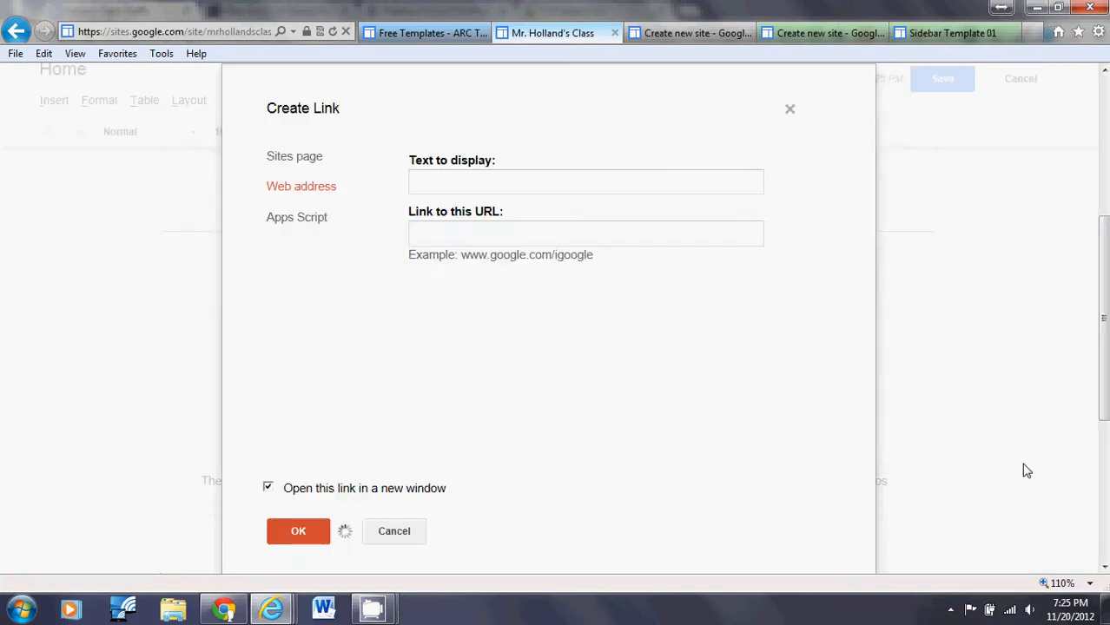
Switch to Chrome, open the YouTube videos page from the example site's third folder, and copy its address
click(224, 610)
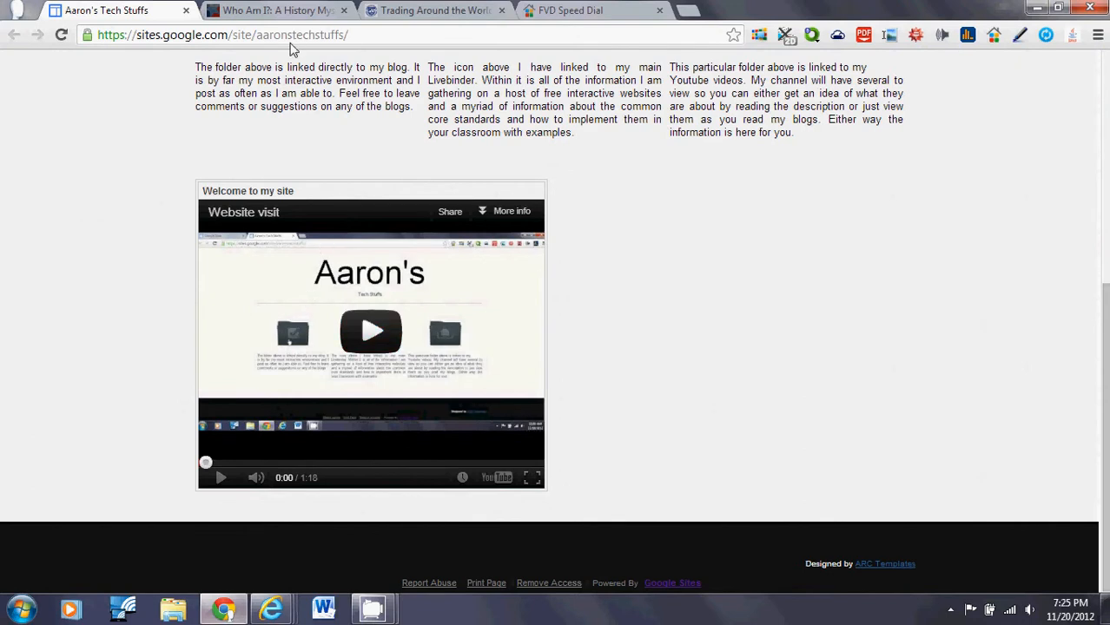
scroll(712, 265, up, 4)
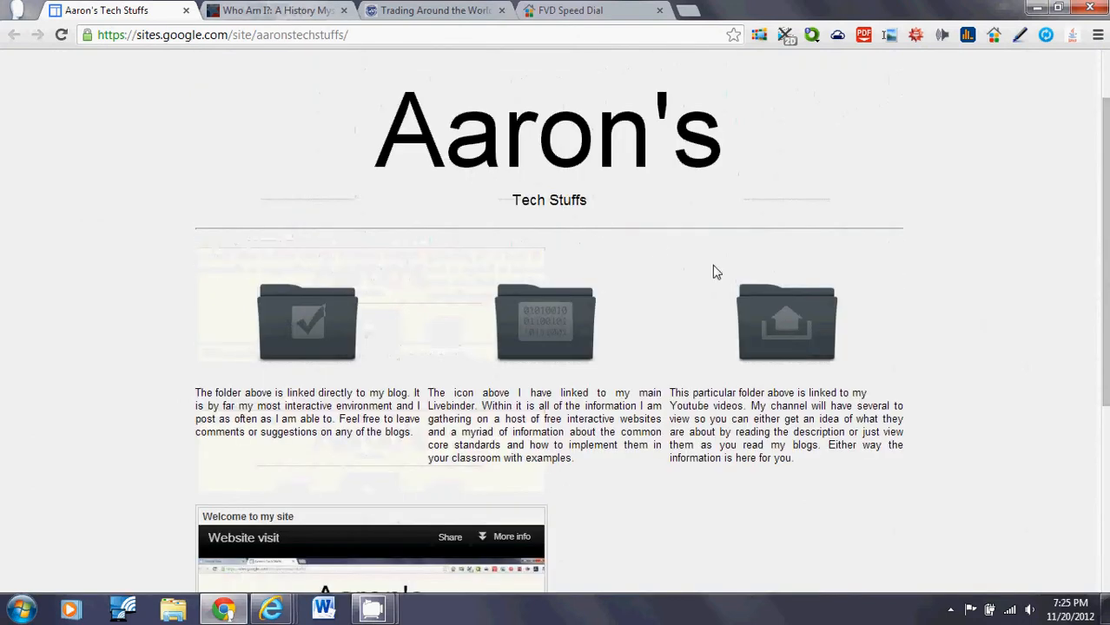
click(825, 338)
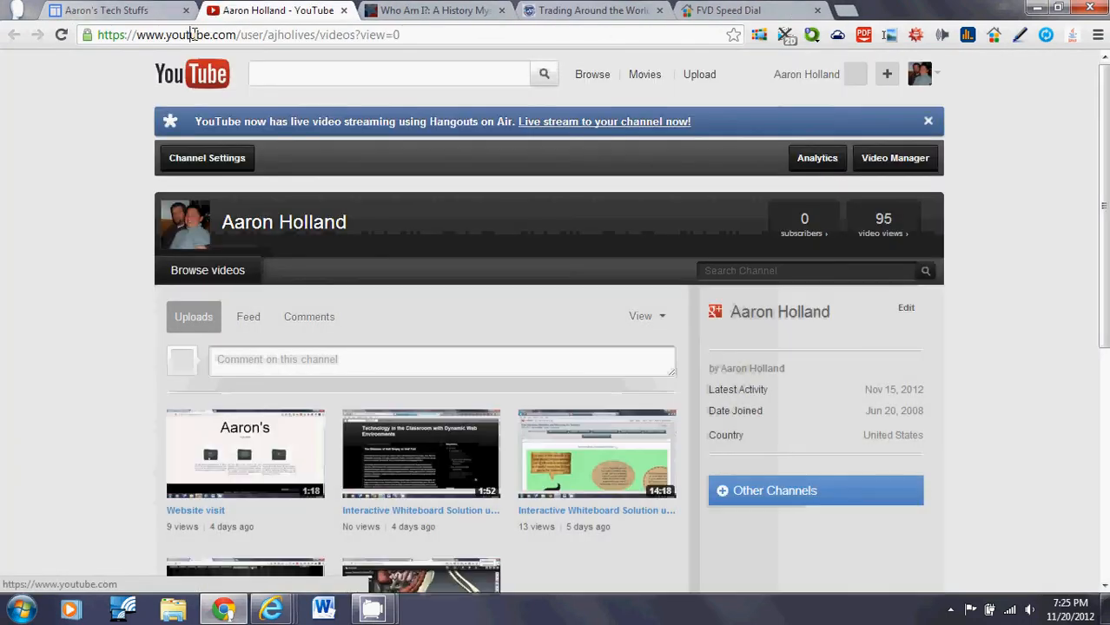
click(192, 33)
right_click(193, 33)
click(231, 85)
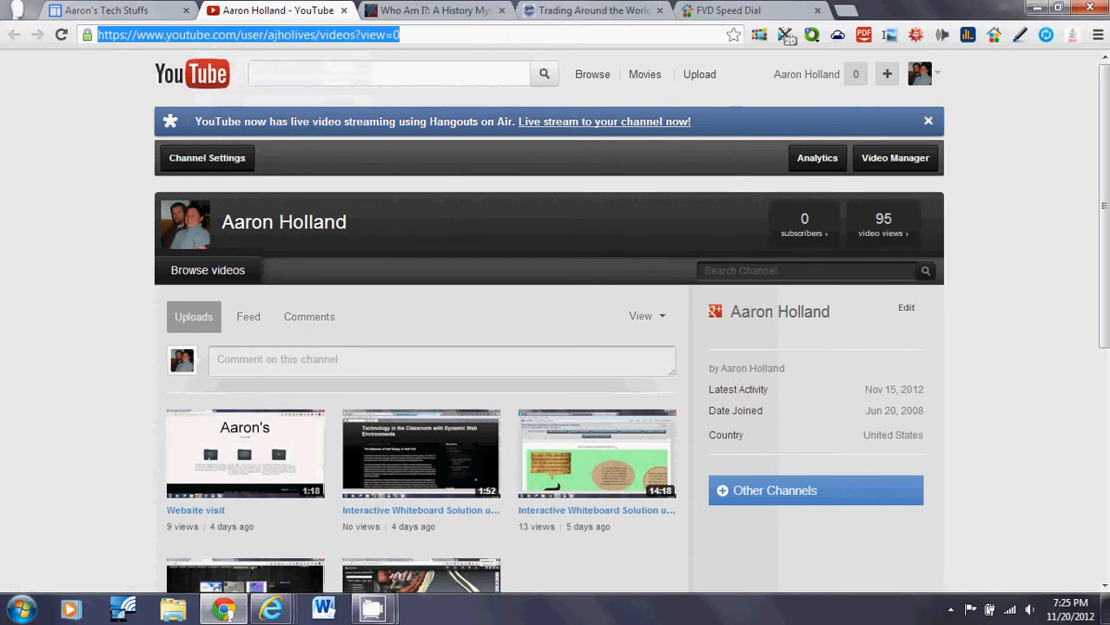
Copy the web address of the Who Am I? history page that is already open in Chrome
click(451, 9)
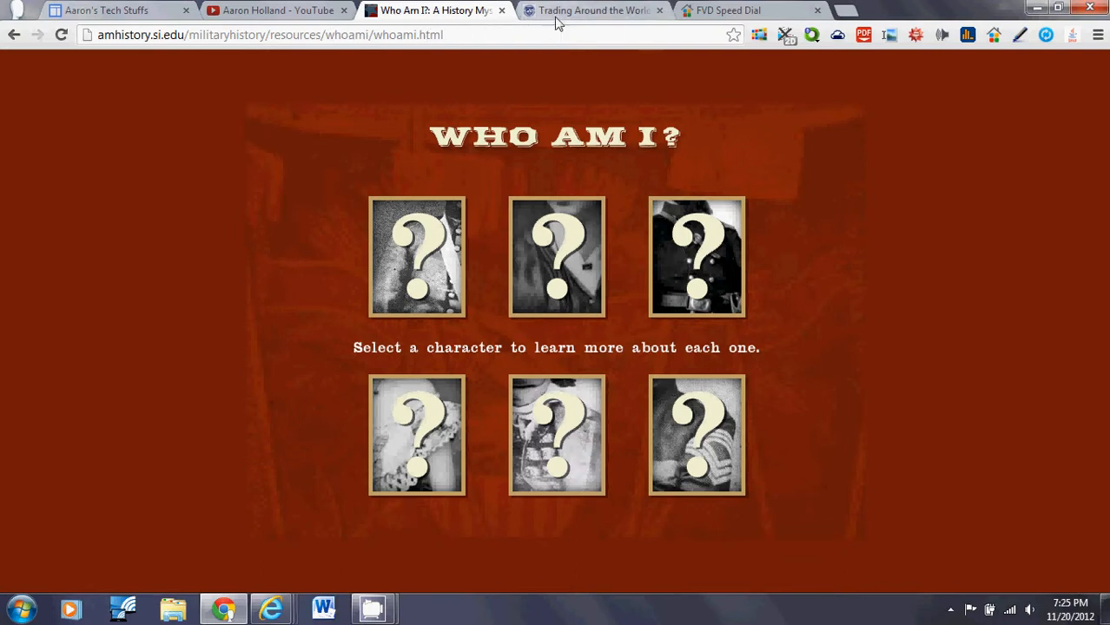
click(313, 40)
right_click(312, 40)
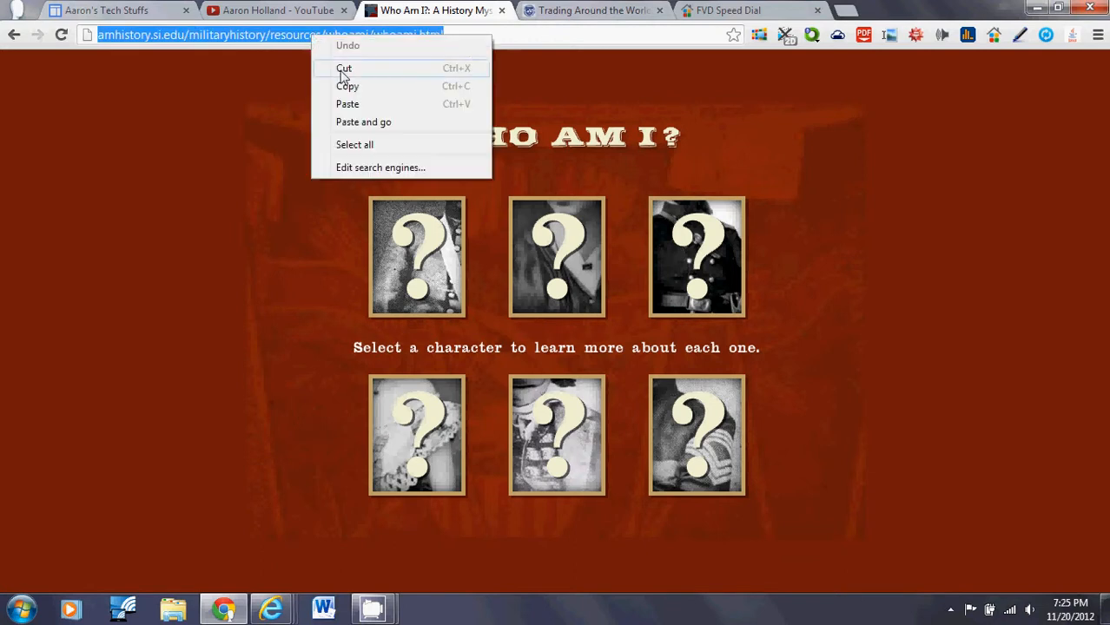
click(345, 84)
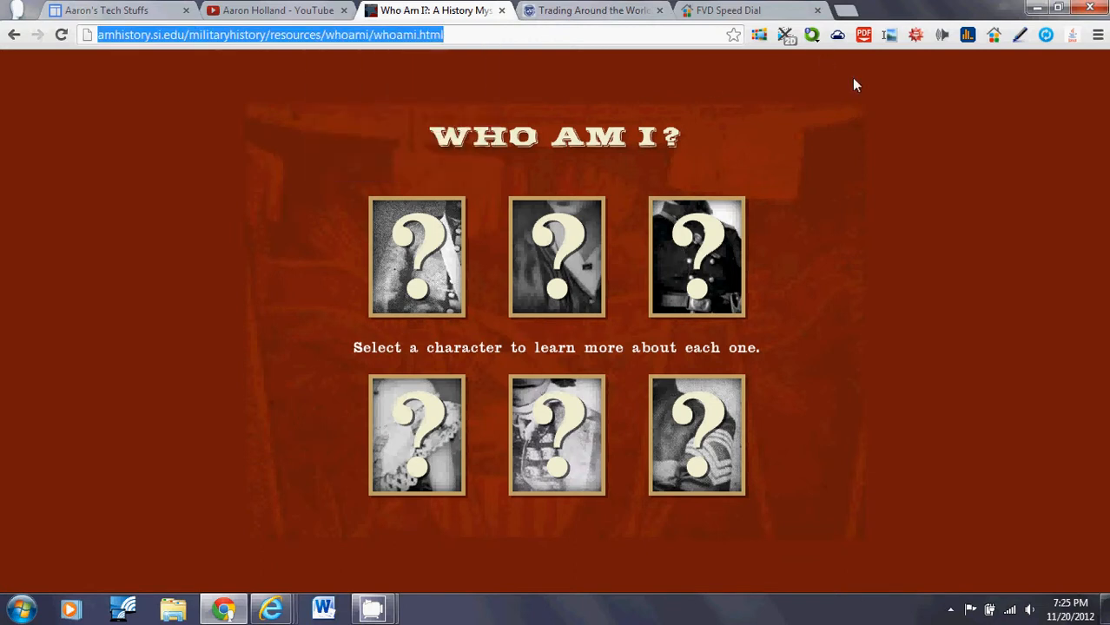
click(271, 610)
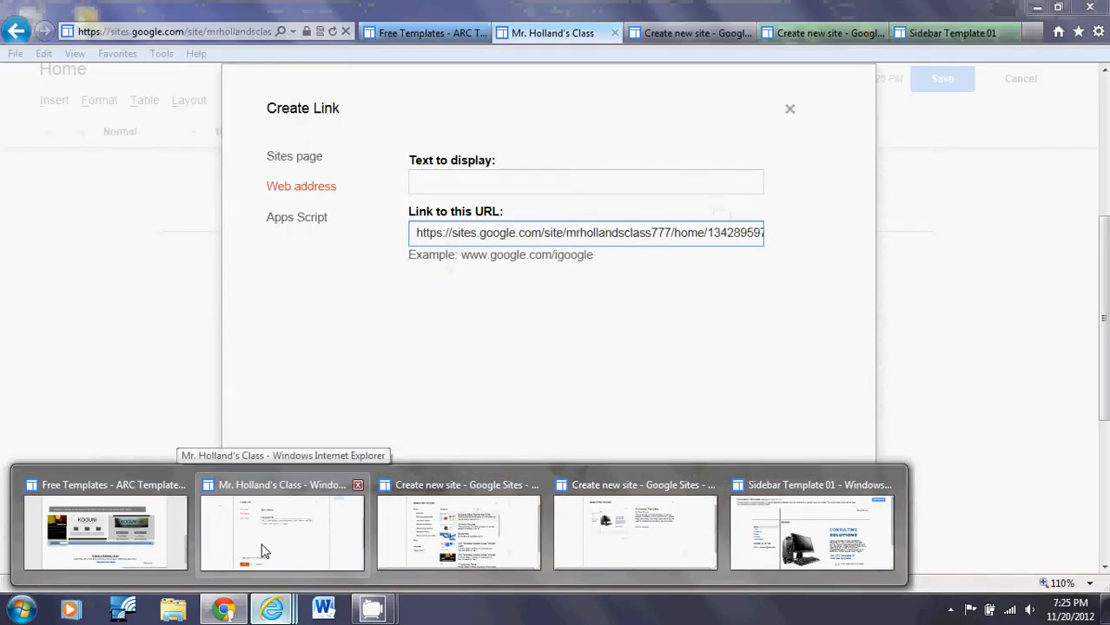
click(264, 552)
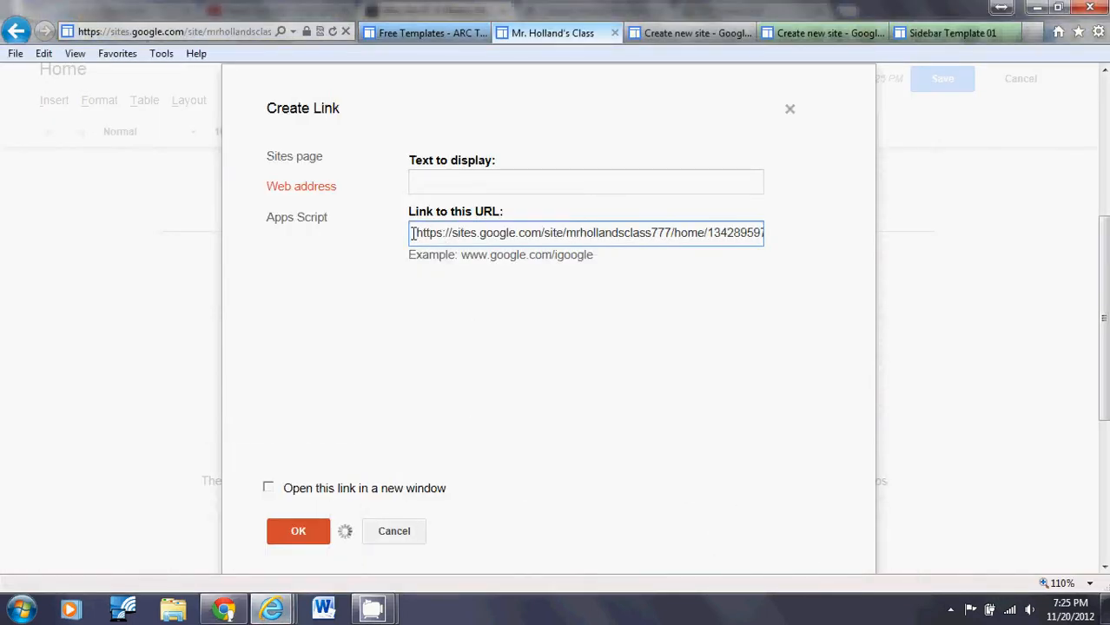
click(269, 488)
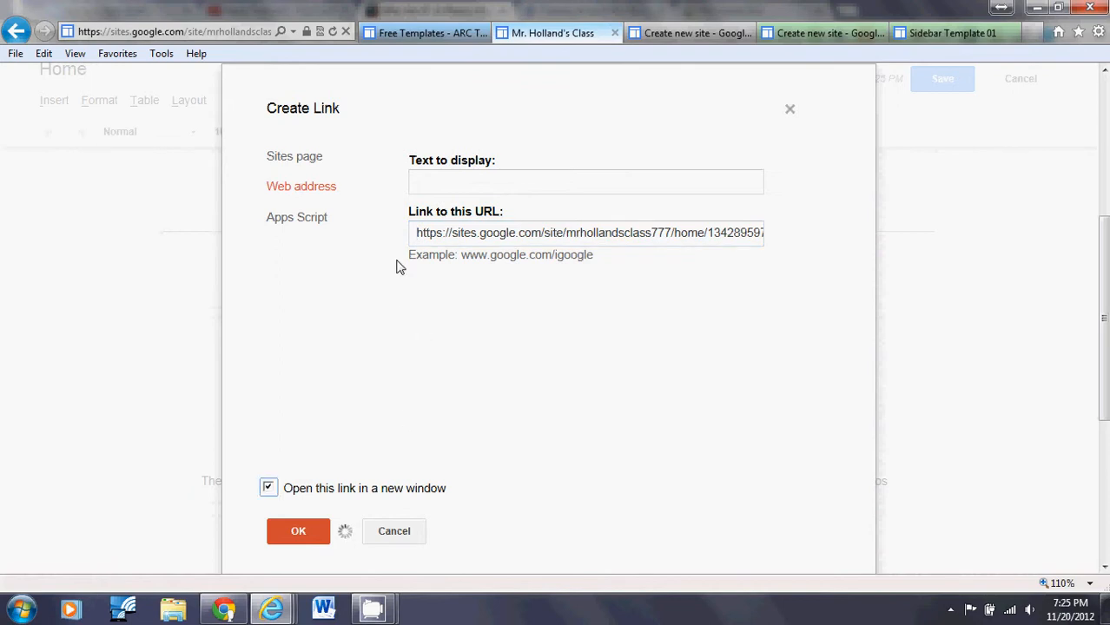
drag(416, 232, 1103, 221)
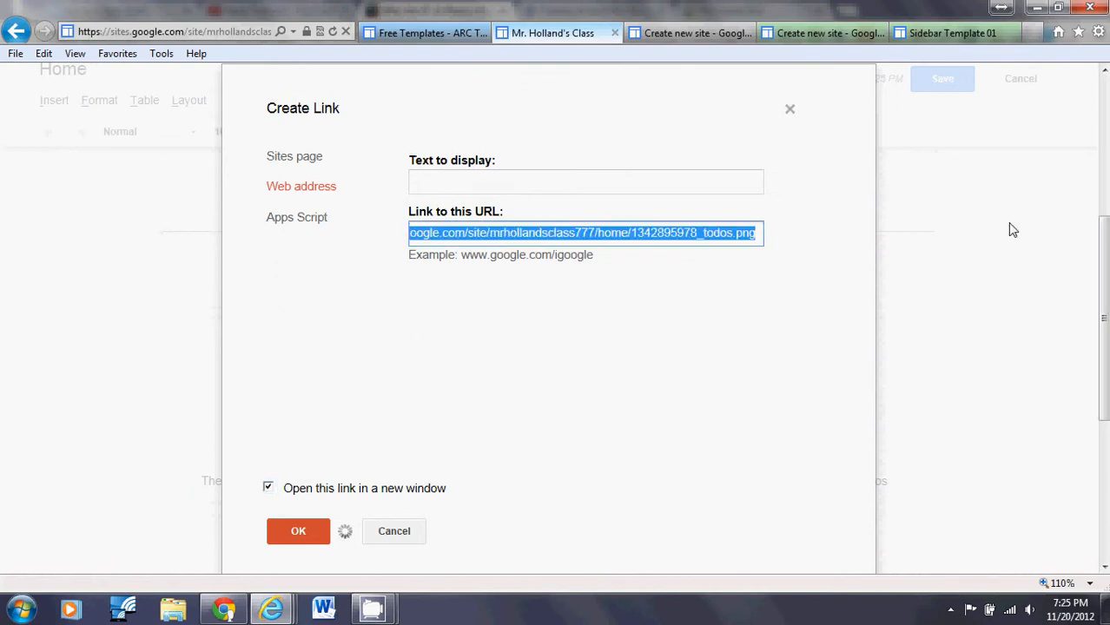
key(ctrl+v)
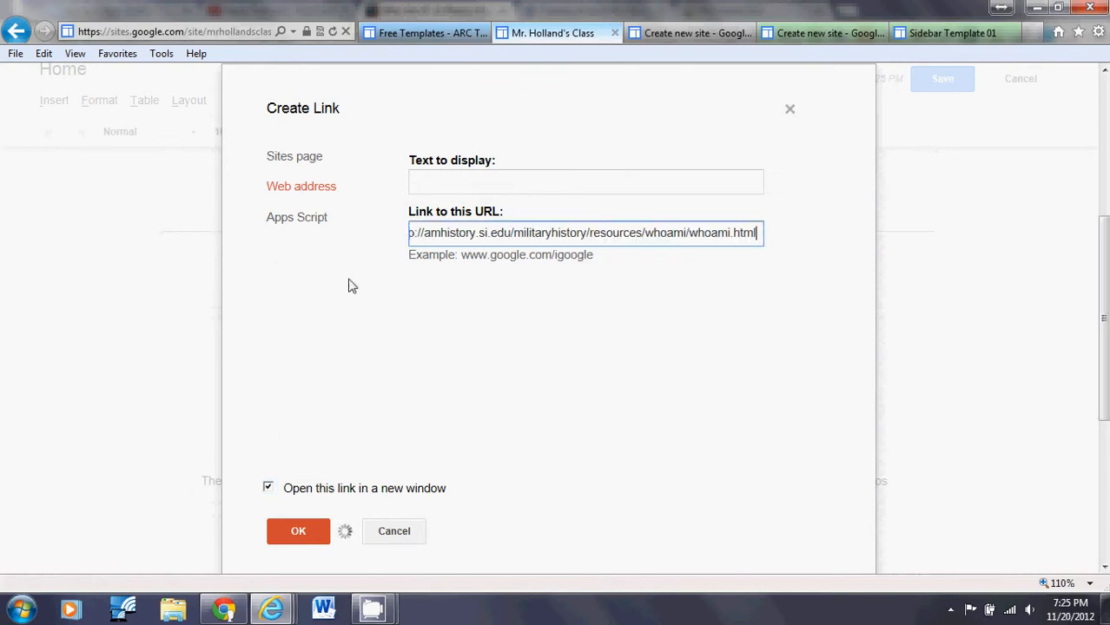
drag(475, 233, 150, 252)
click(486, 327)
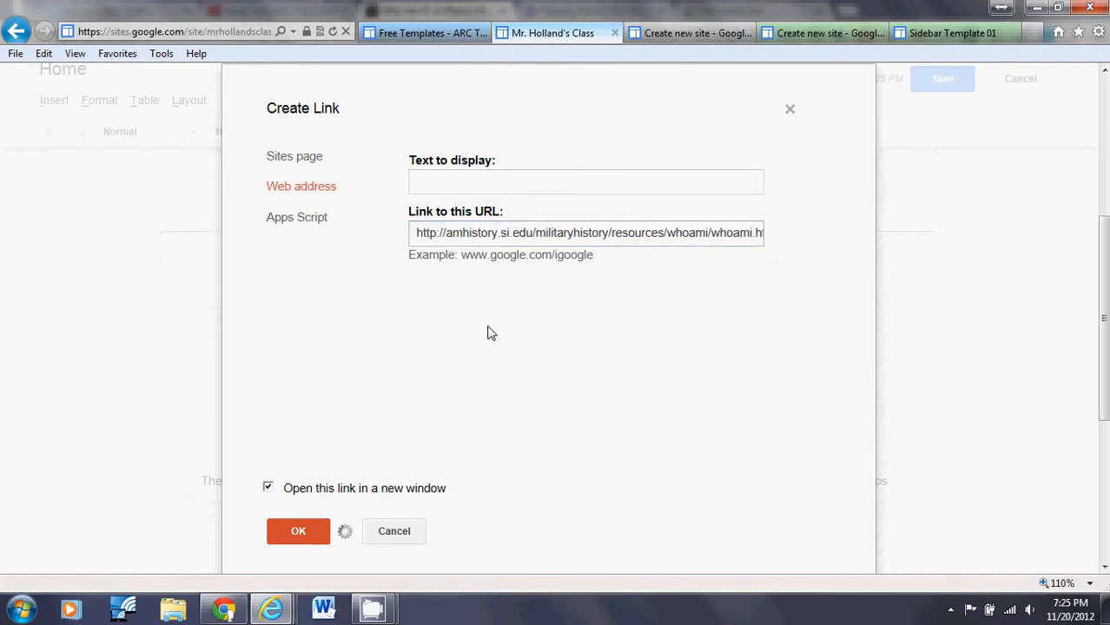
click(293, 531)
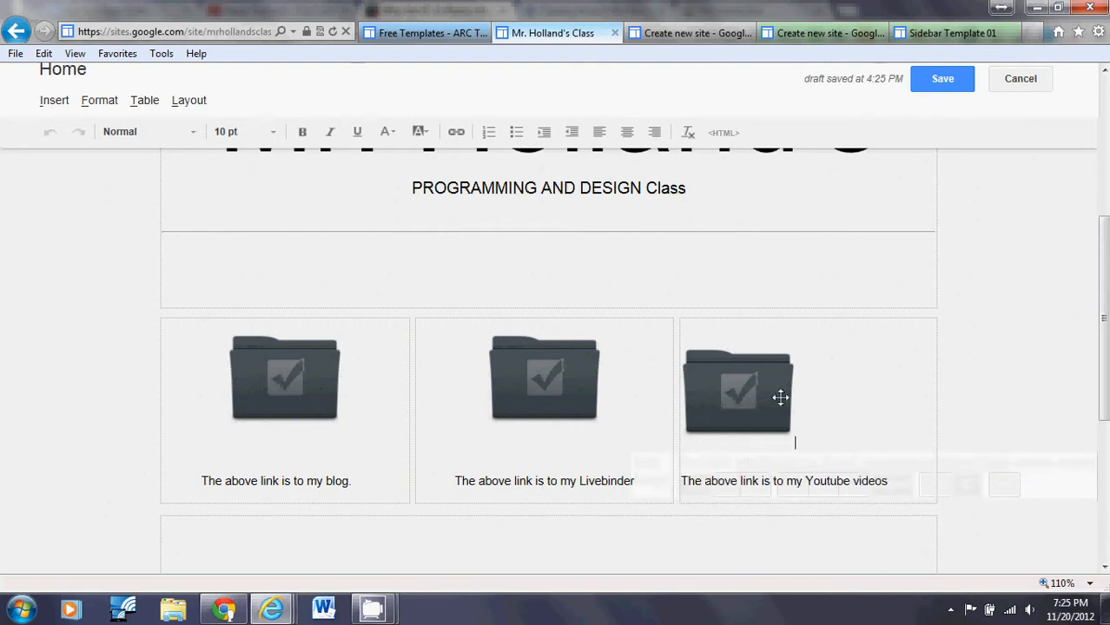
Center the Youtube folder image in its column and delete the blank line above it
click(737, 393)
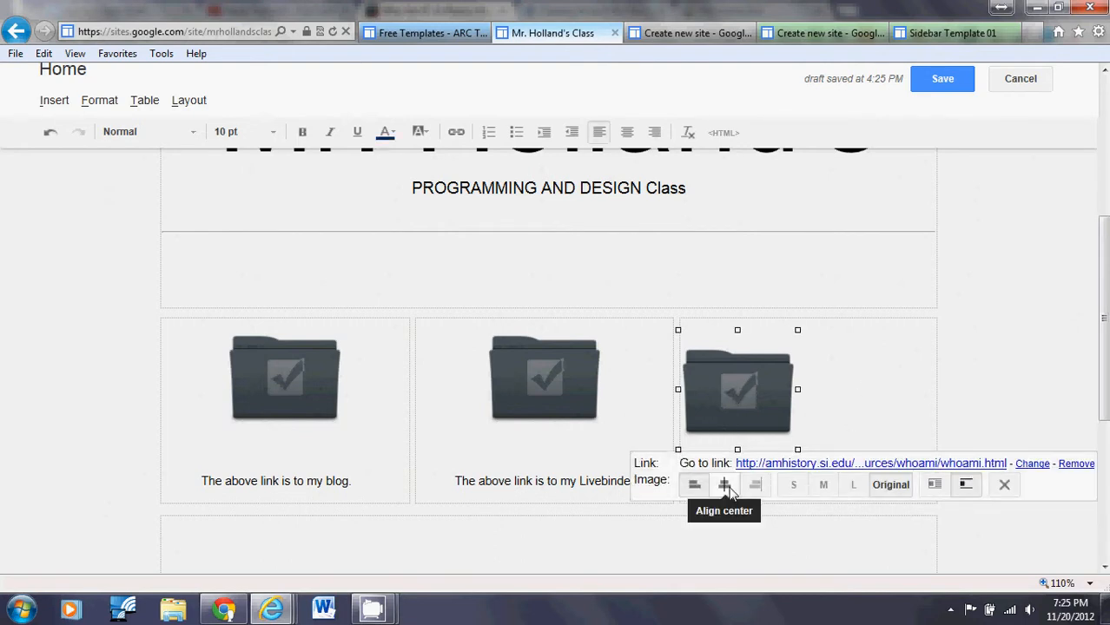
click(723, 485)
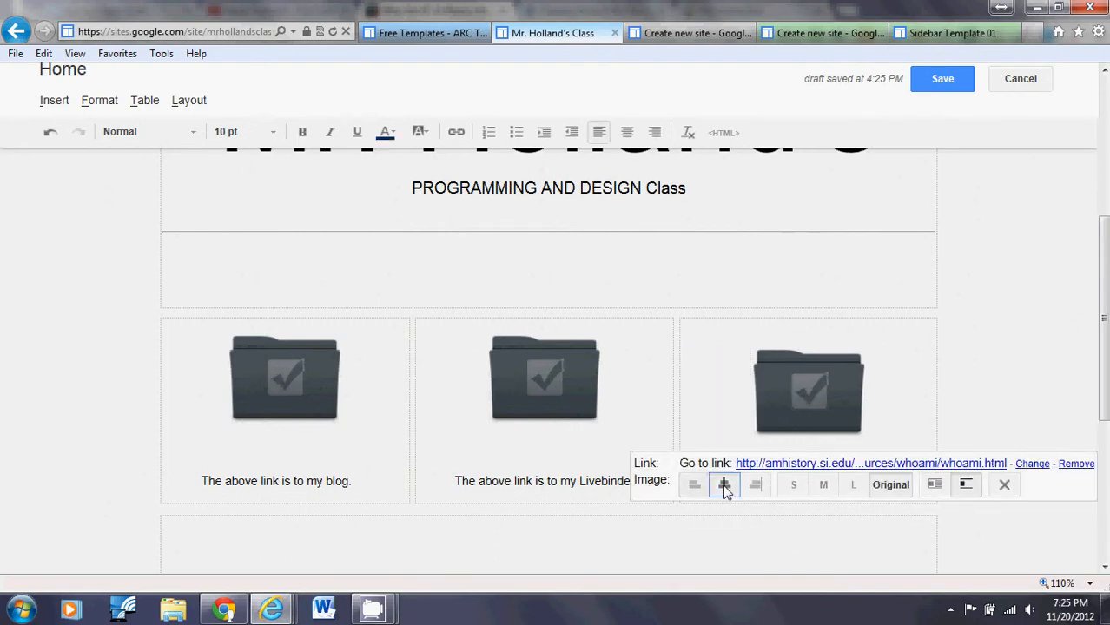
click(746, 332)
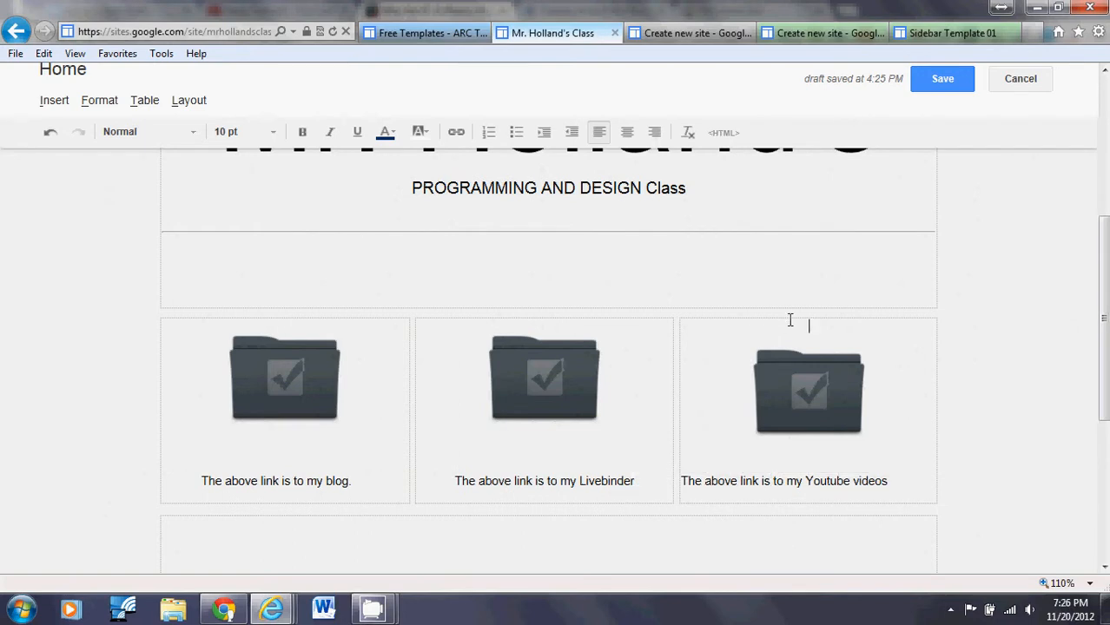
key(Delete)
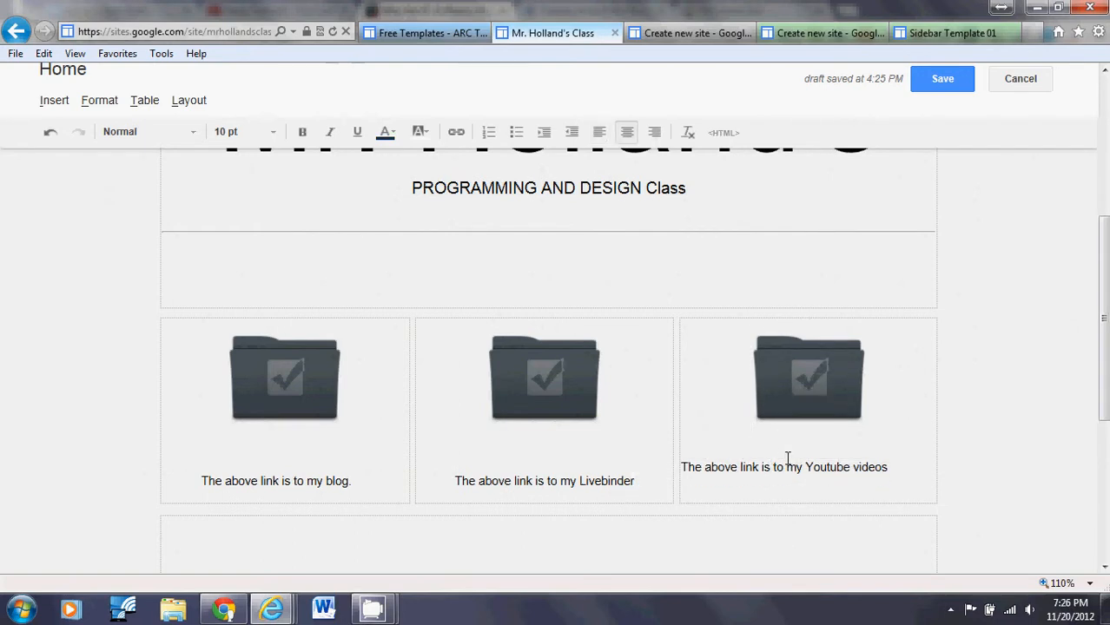
Add a blank line before the Youtube videos caption and shift the caption to the middle of its column
click(682, 467)
key(Return)
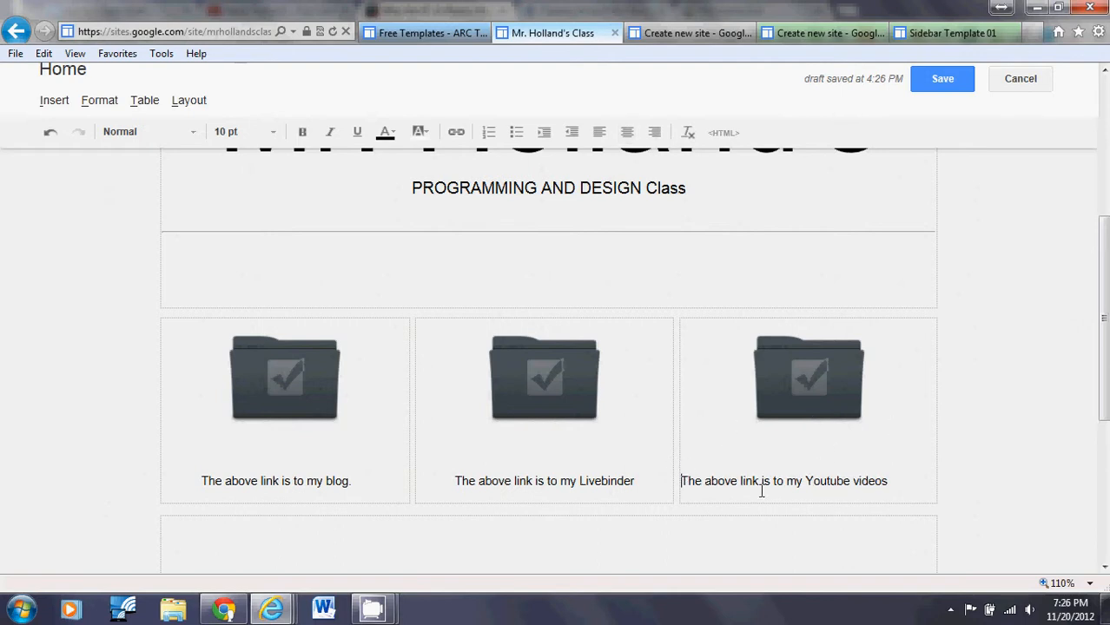
key(Tab)
key(ctrl+e)
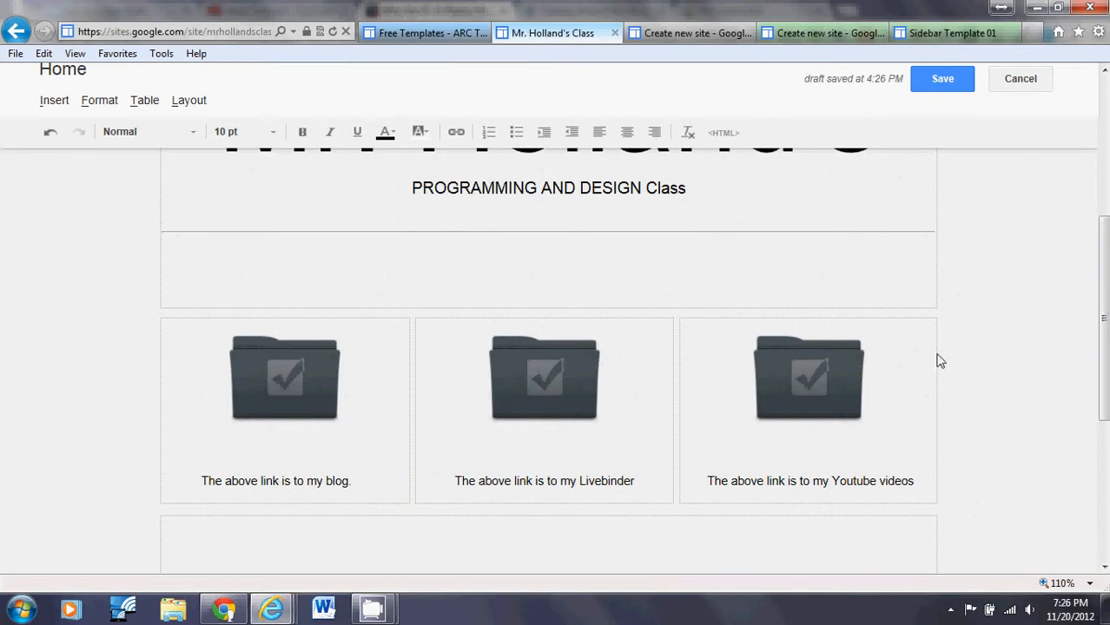
Change the last word of the subtitle under the main heading to CLASS and save the page
scroll(495, 389, down, 5)
scroll(407, 460, up, 10)
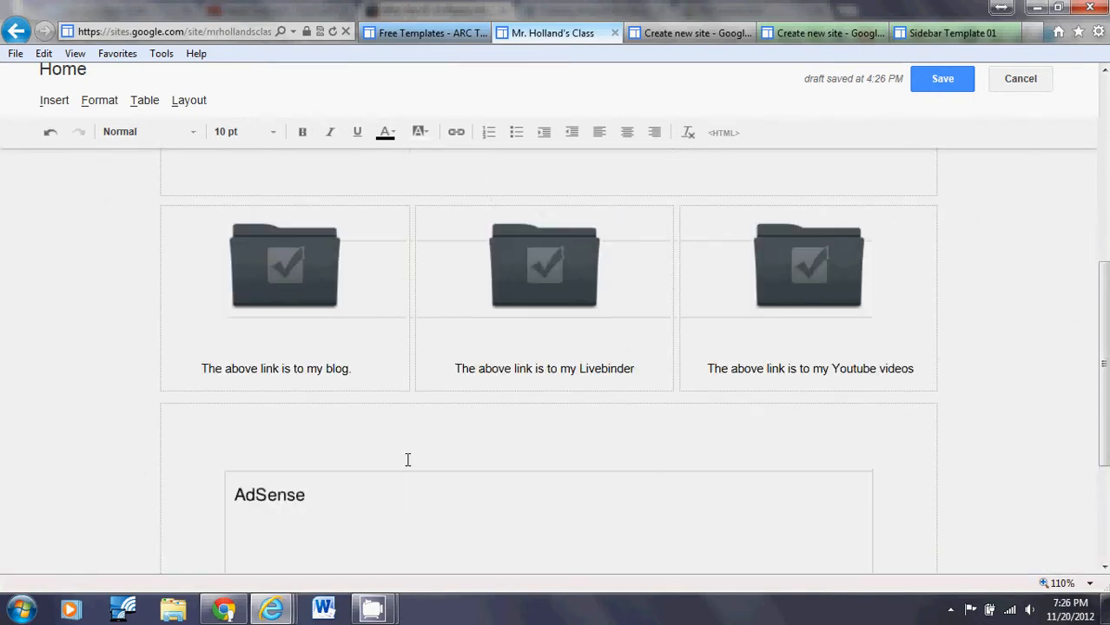
click(408, 377)
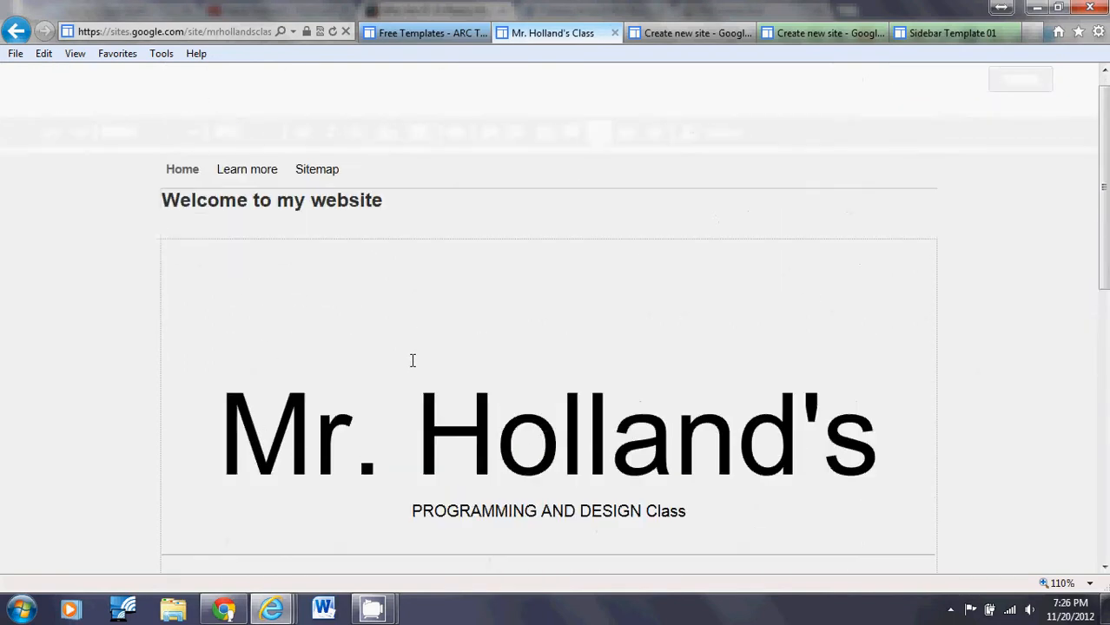
double_click(673, 528)
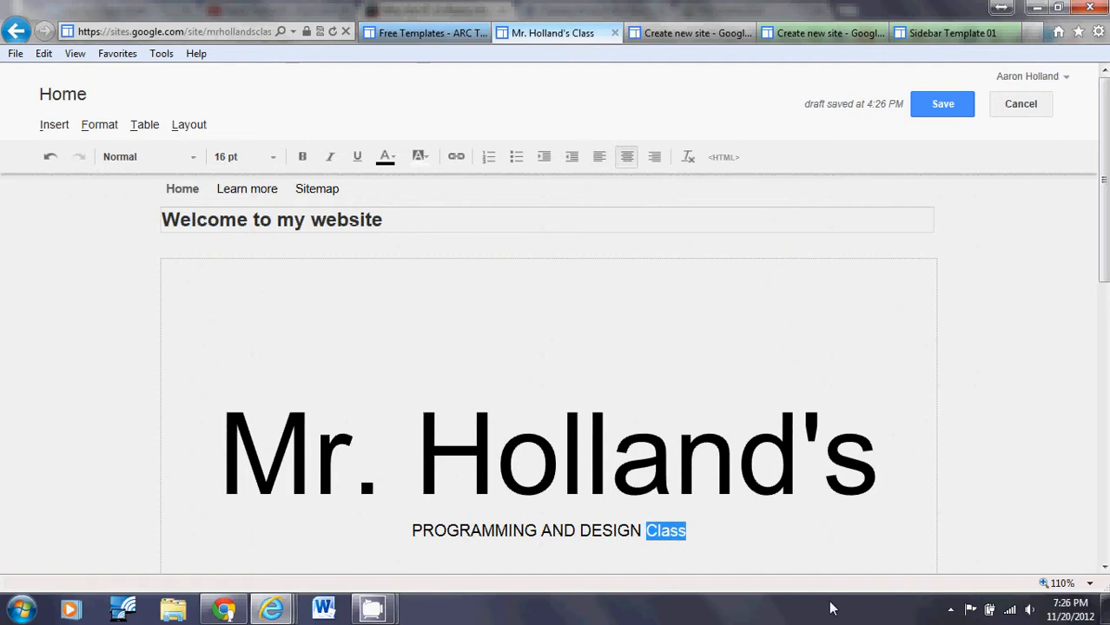
text(CLASS)
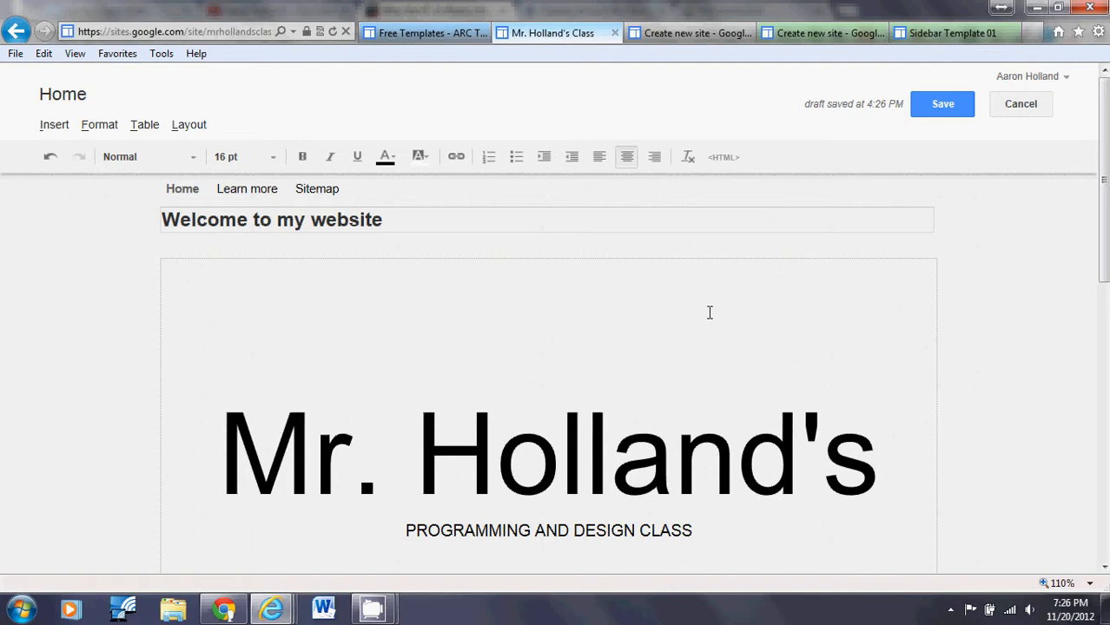
click(952, 110)
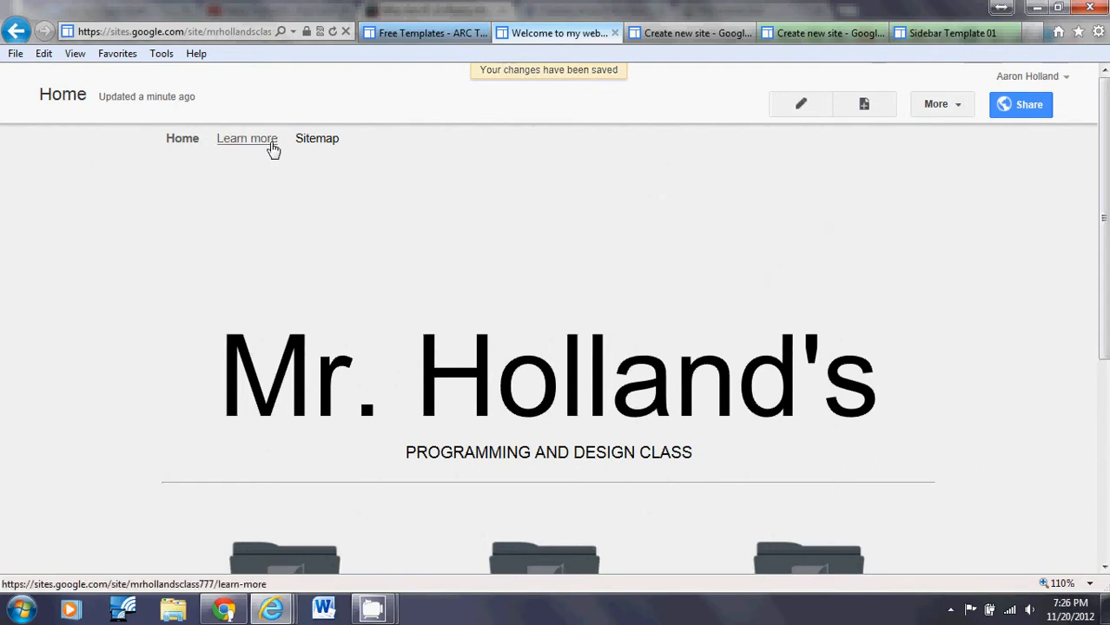
Copy the class site's address, switch to Chrome and open the published site there down to the three folder images
click(169, 33)
right_click(169, 33)
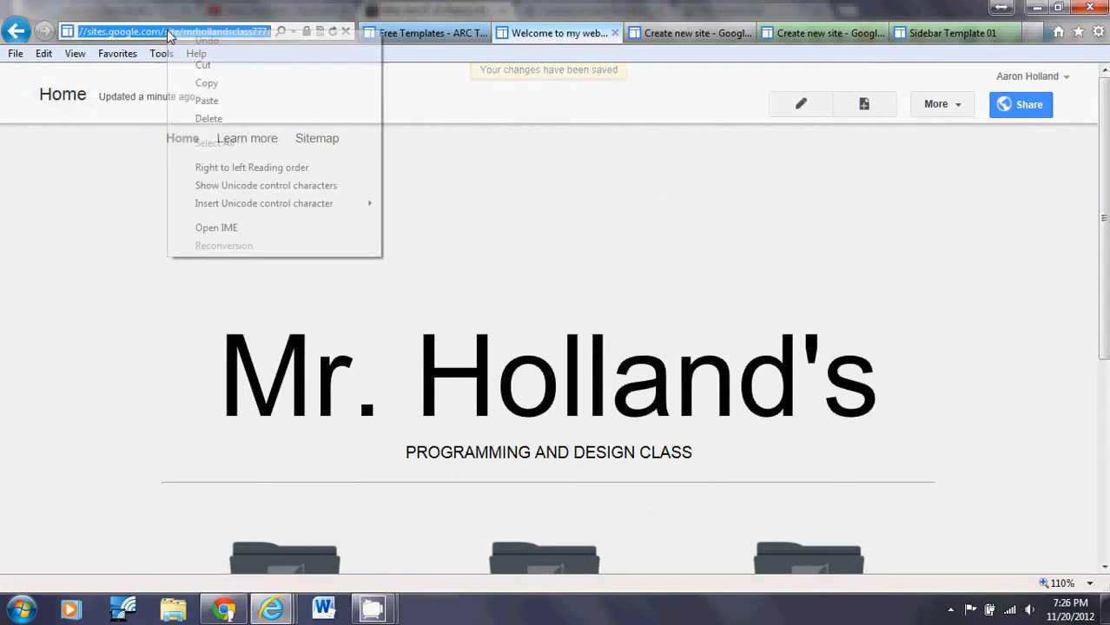
click(209, 84)
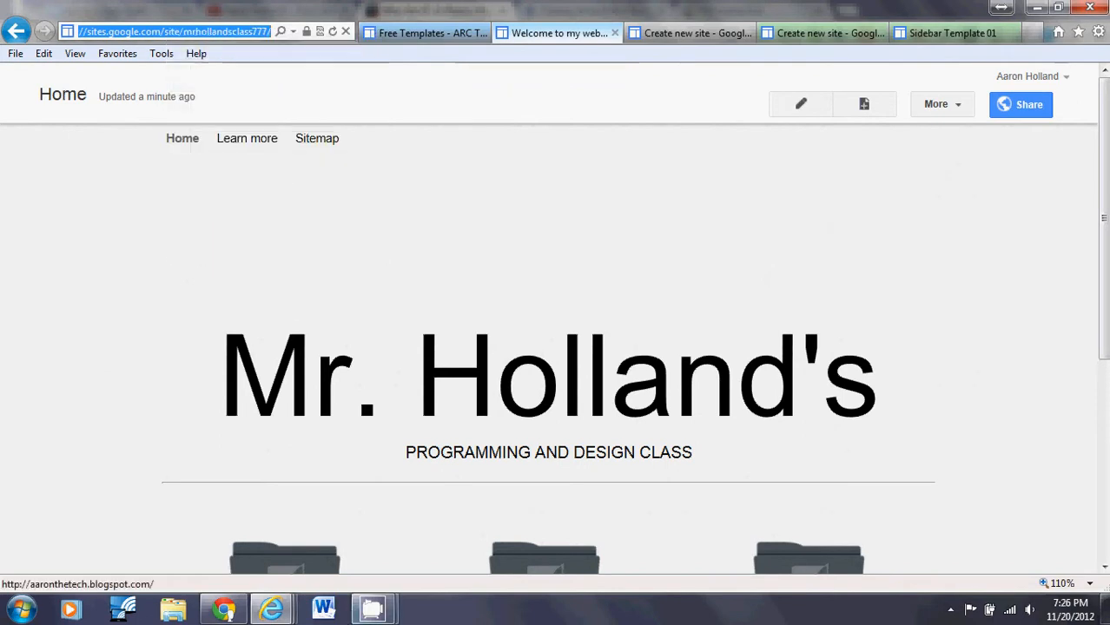
click(224, 611)
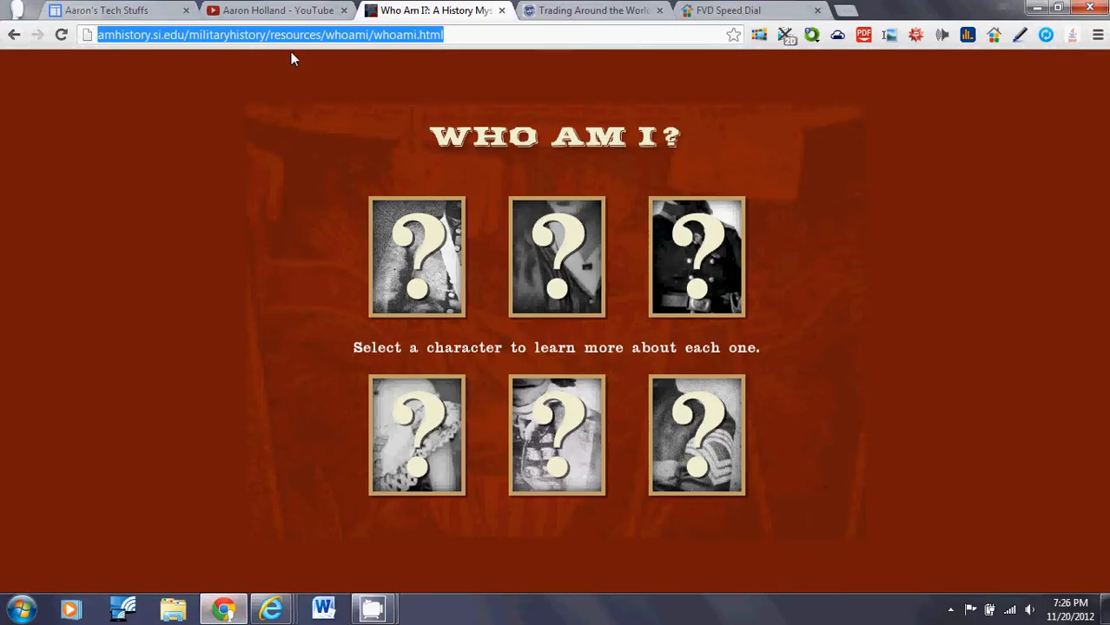
text(https://sites.google.com/site/mrhollandsclass777/)
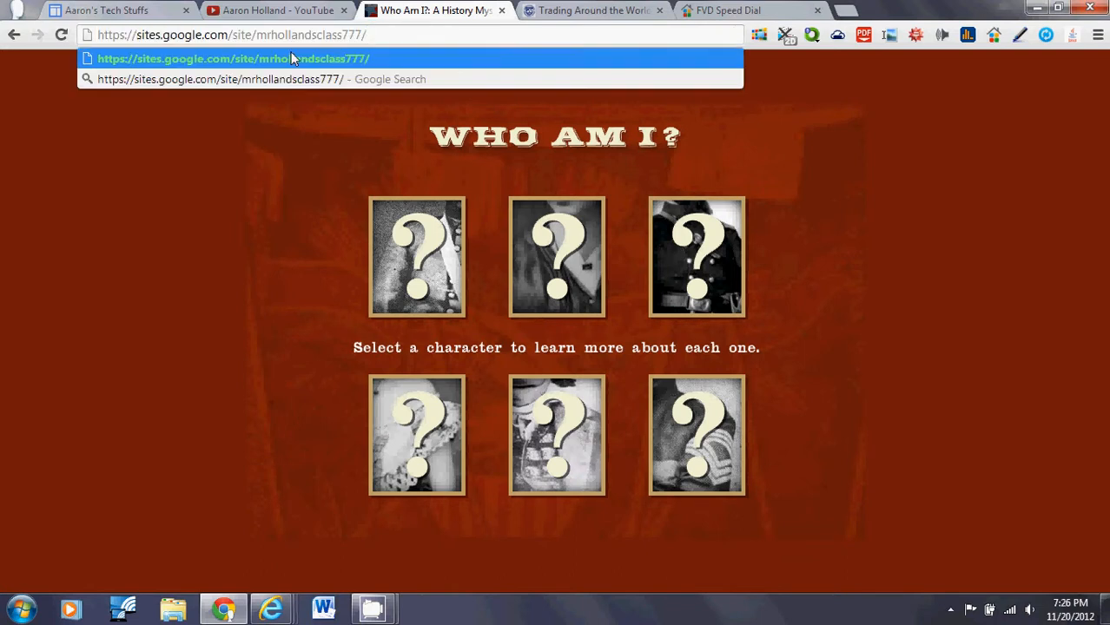
click(291, 58)
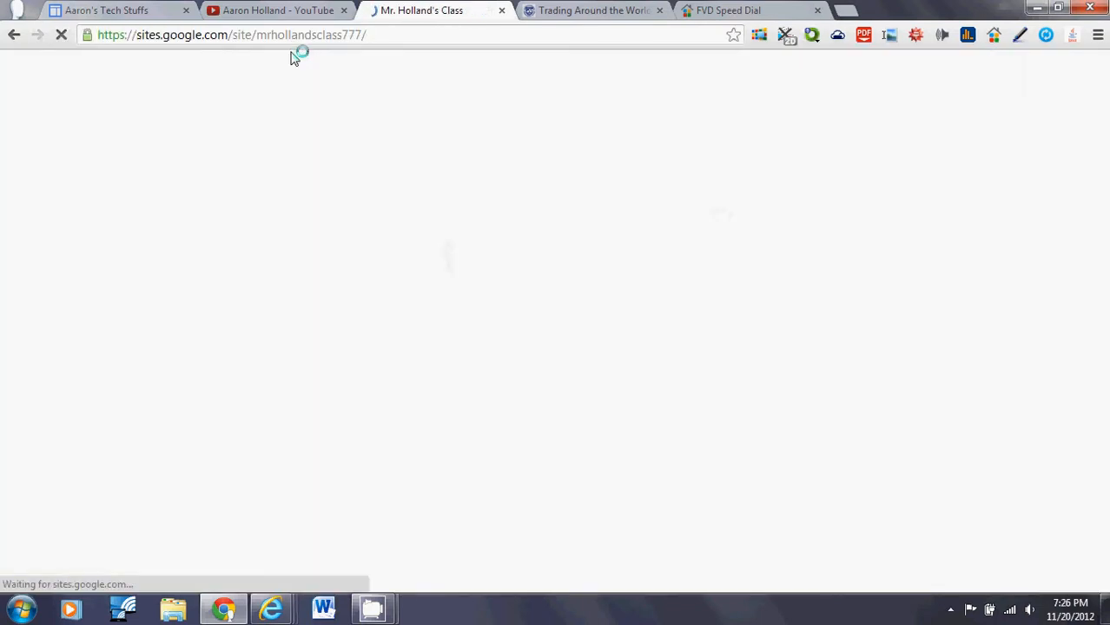
scroll(372, 183, down, 2)
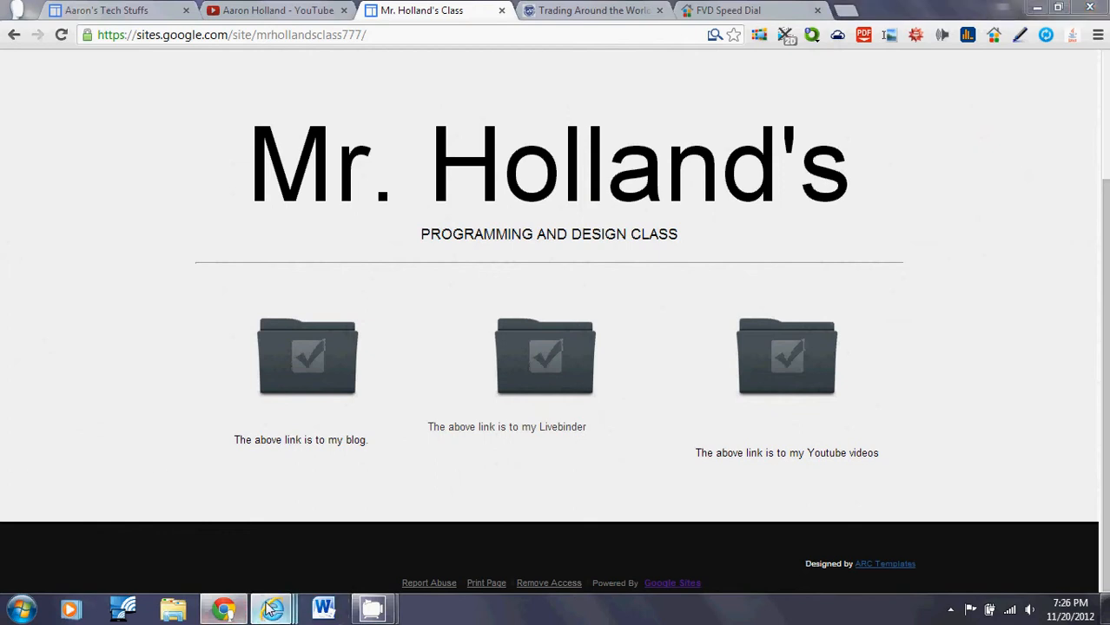
Back in Internet Explorer, edit the home page to shift the Livebinder caption to the middle of its column and save
mouse_move(271, 609)
click(300, 520)
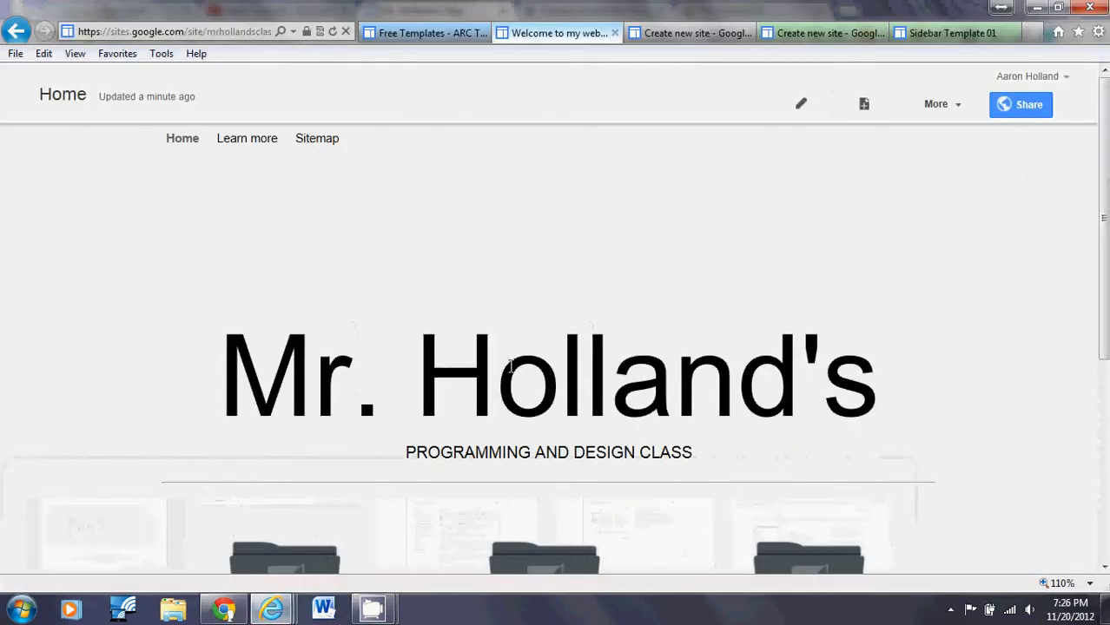
scroll(362, 382, down, 4)
scroll(362, 382, up, 4)
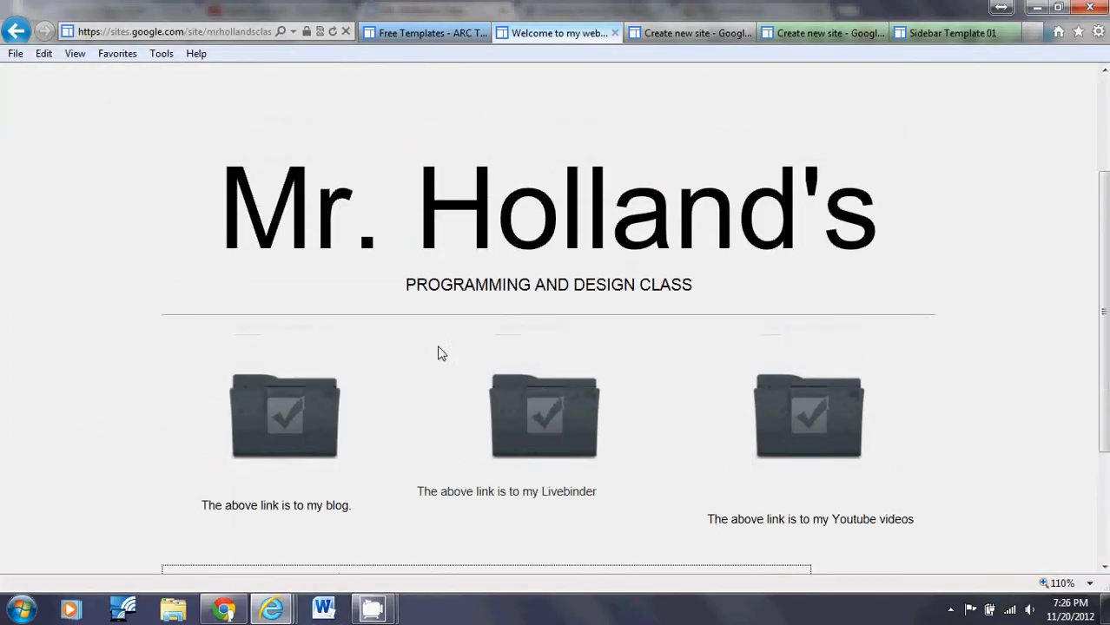
click(799, 104)
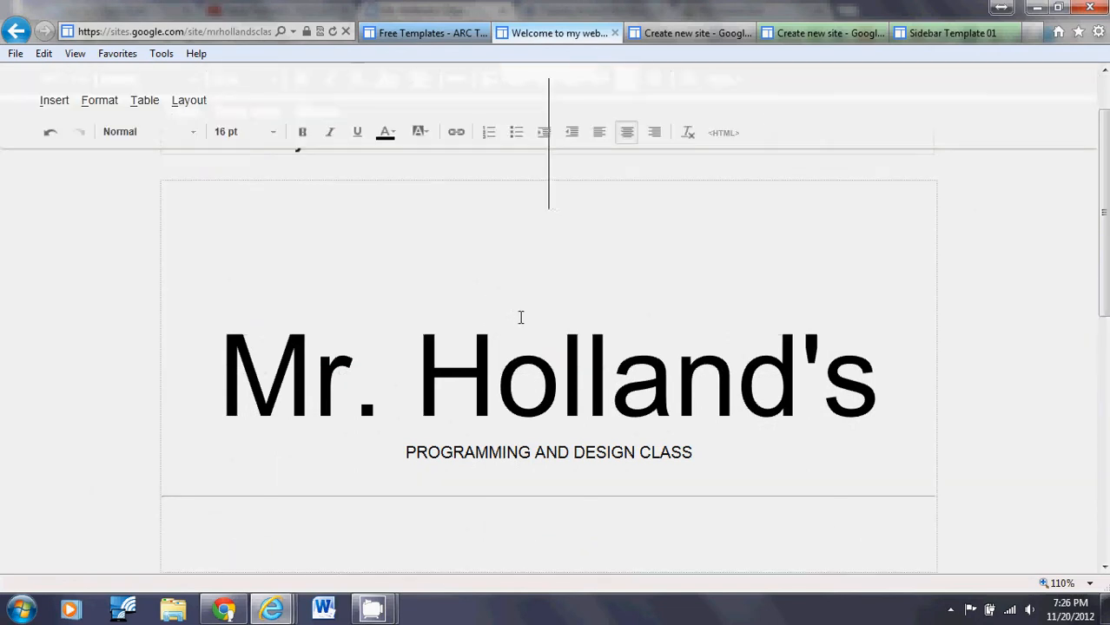
scroll(520, 315, down, 3)
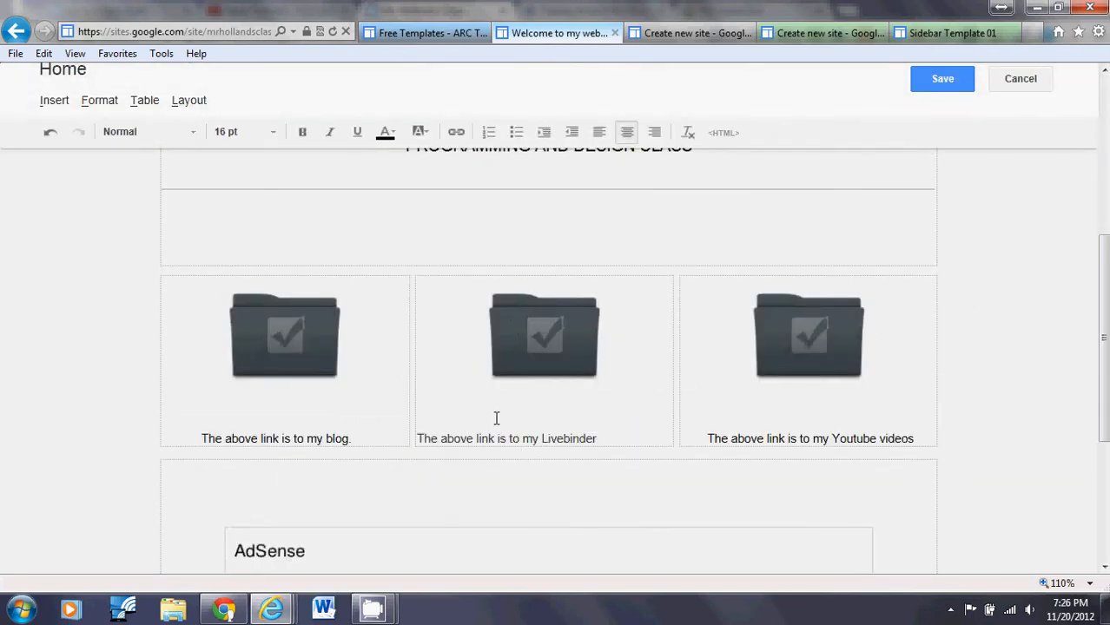
click(421, 436)
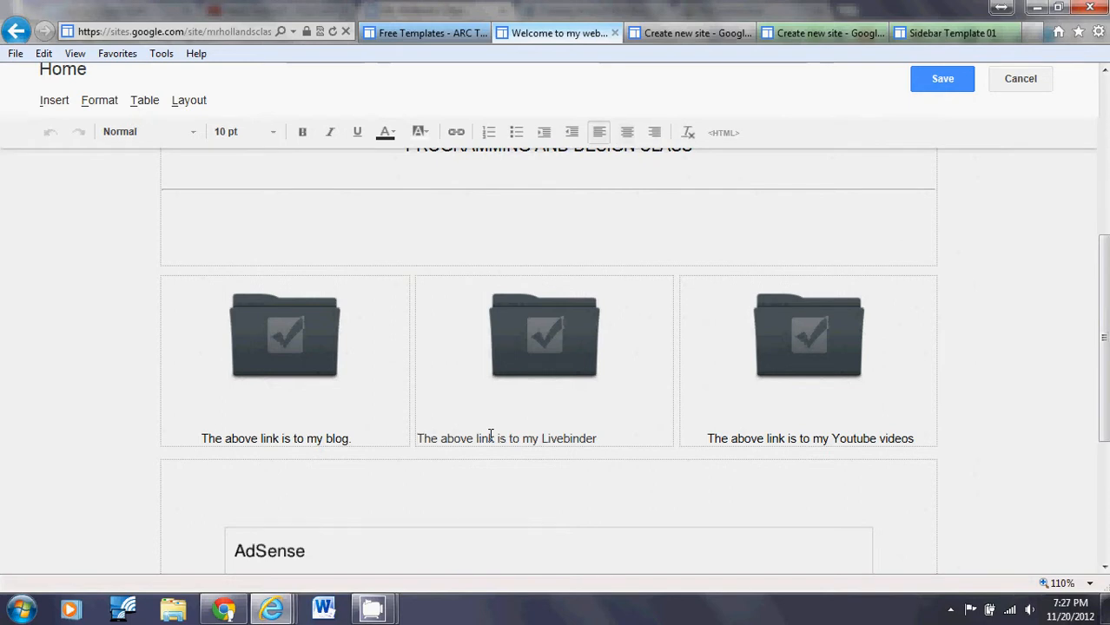
scroll(701, 248, up, 3)
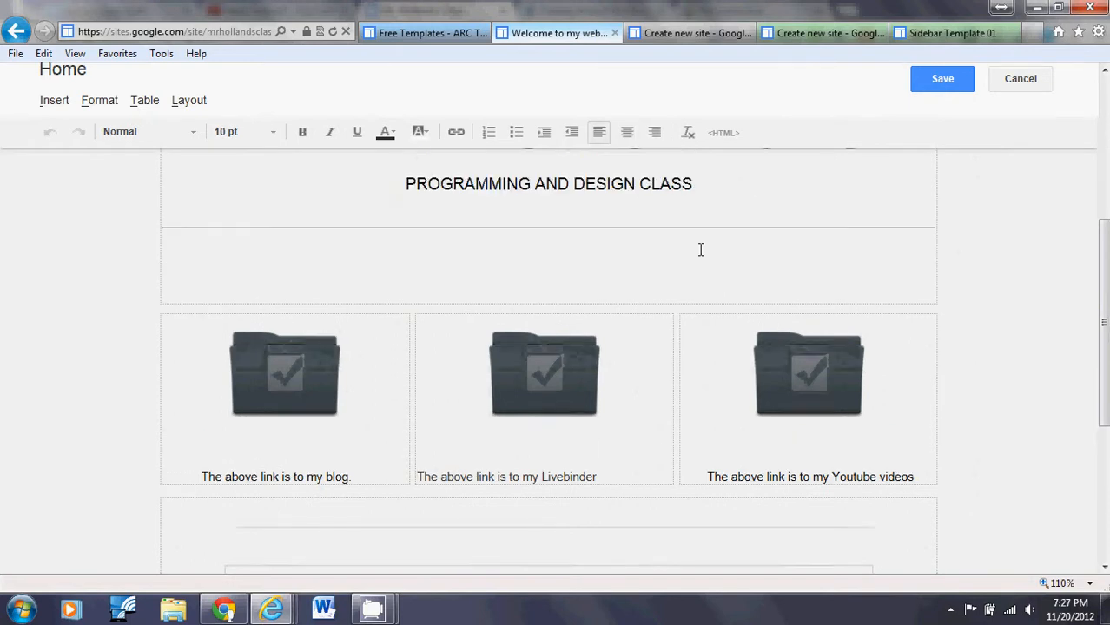
scroll(689, 273, down, 3)
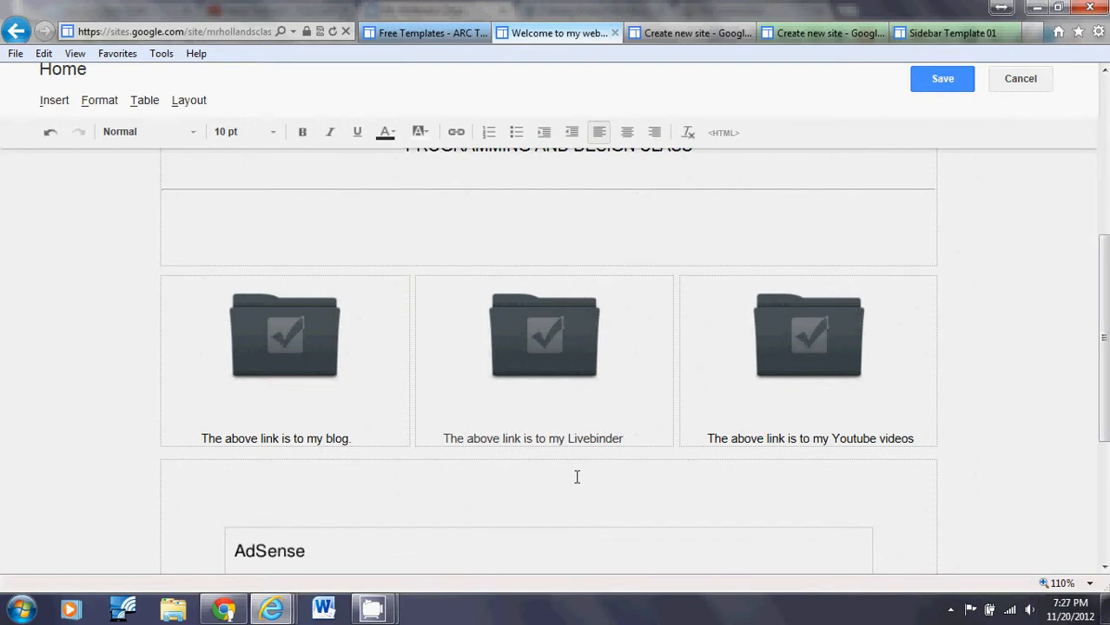
scroll(577, 477, down, 2)
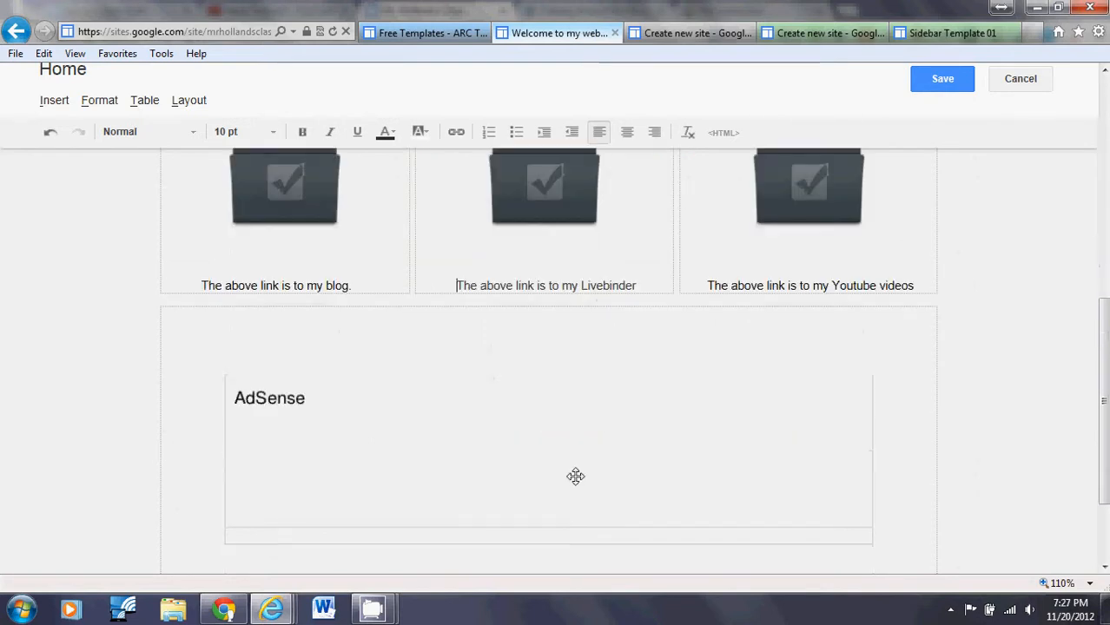
scroll(576, 477, up, 2)
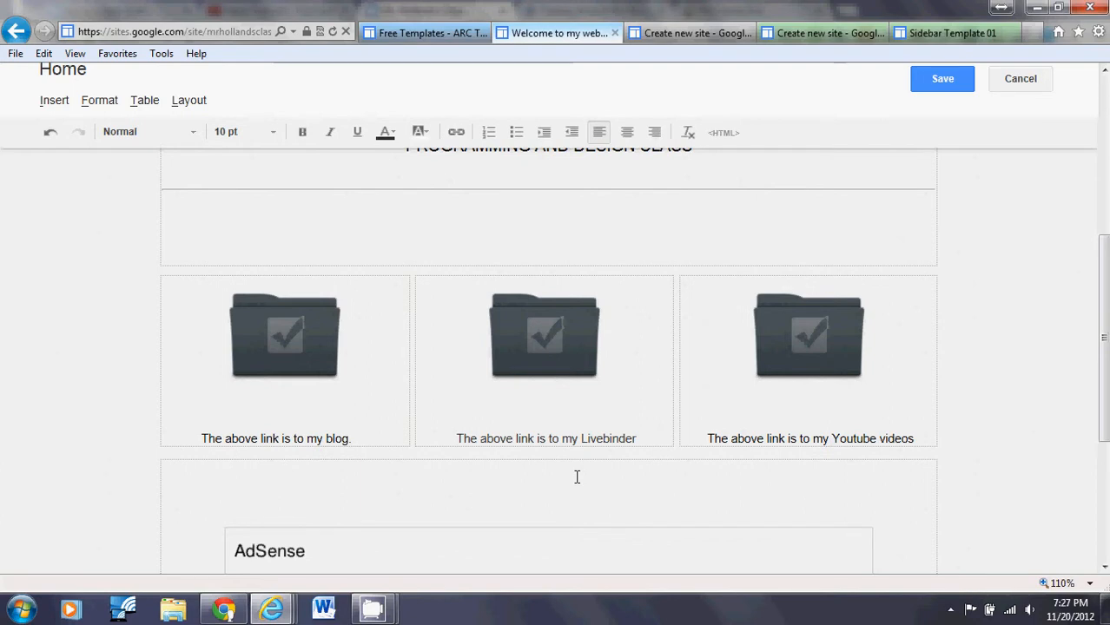
scroll(577, 476, up, 5)
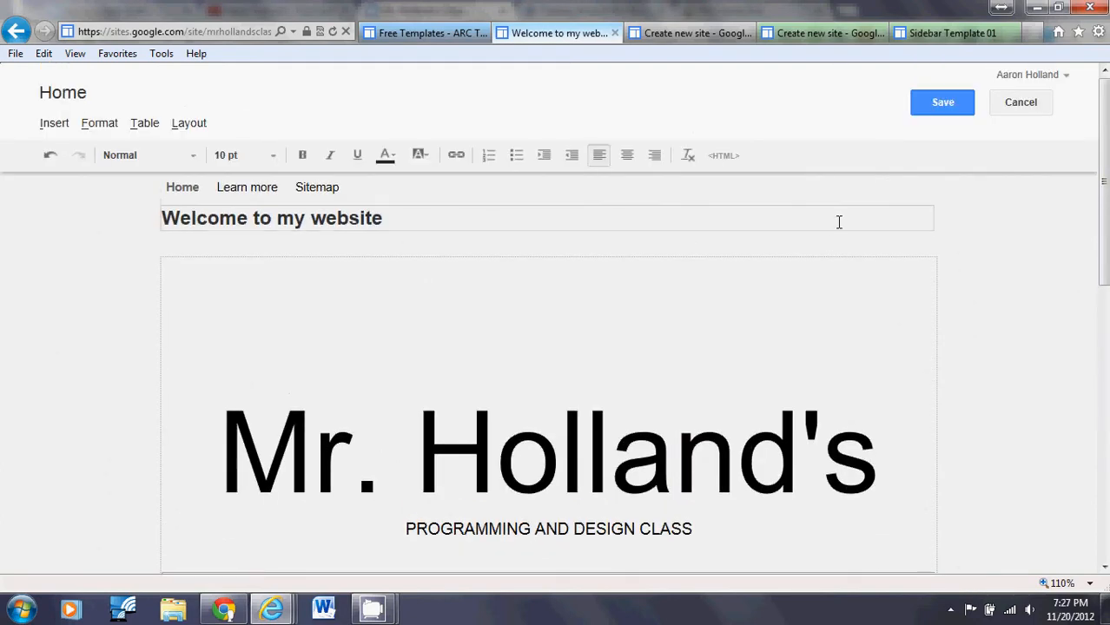
click(951, 115)
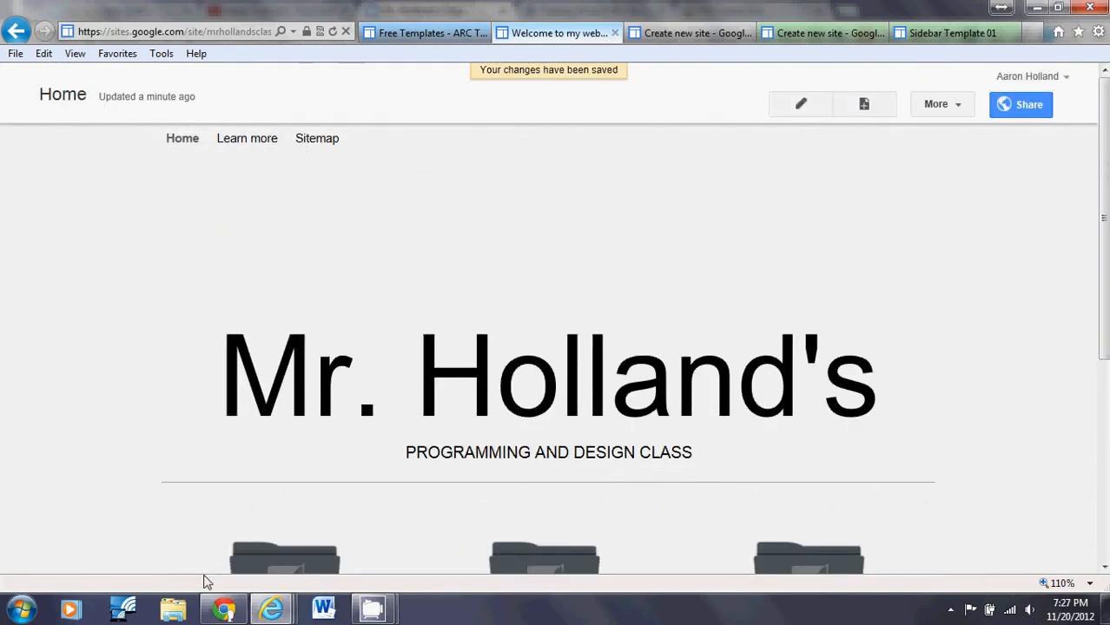
Reload the published site in Chrome, and compare its captions with the saved page in Internet Explorer
click(224, 609)
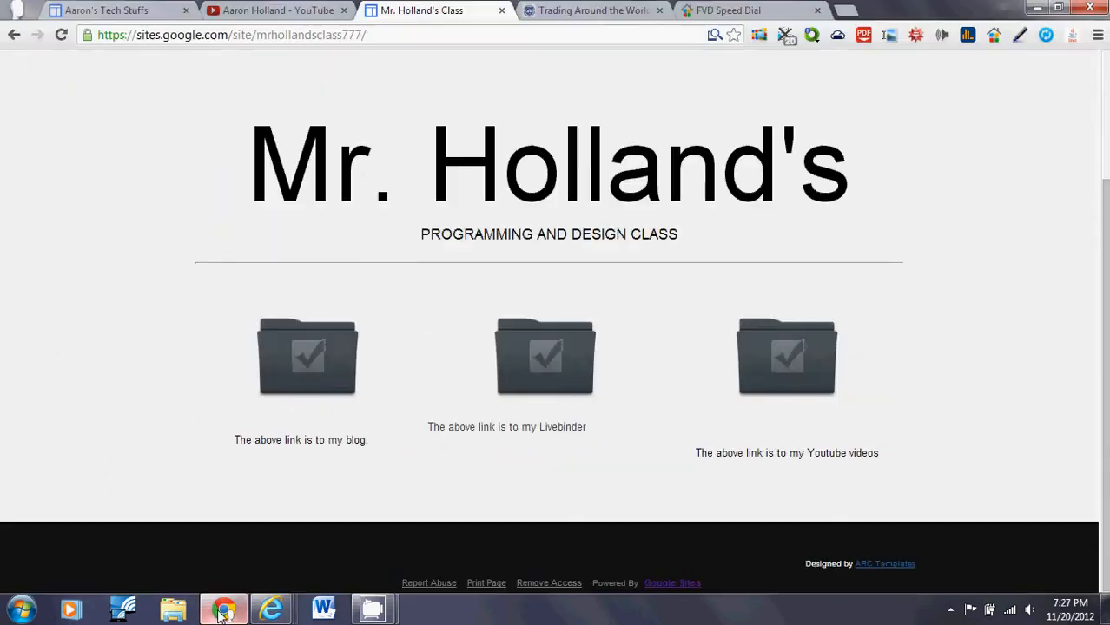
click(62, 35)
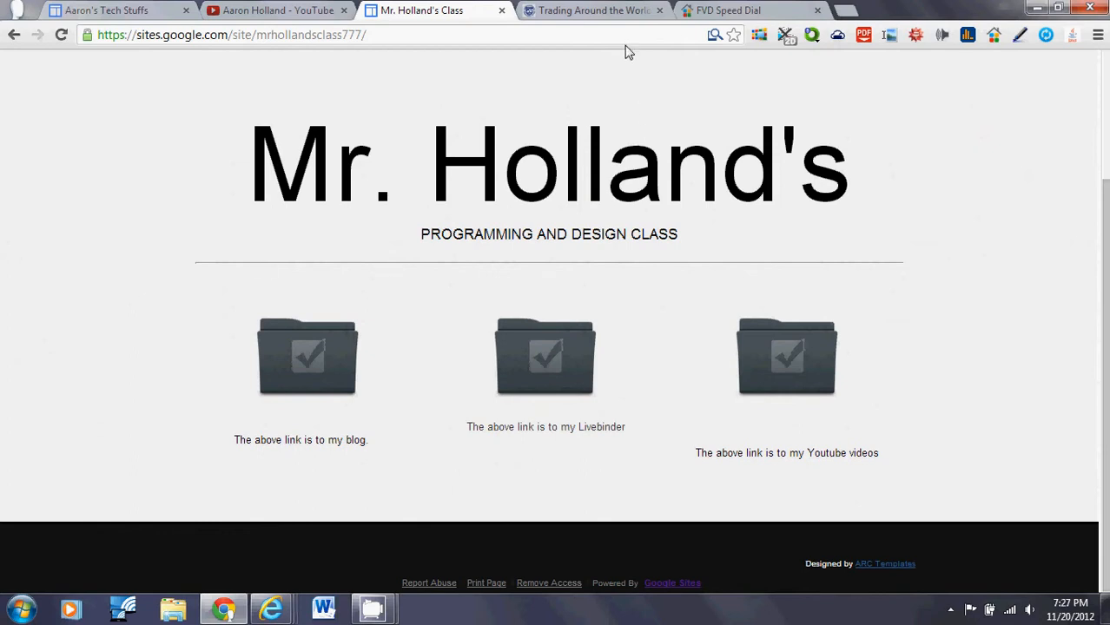
mouse_move(270, 608)
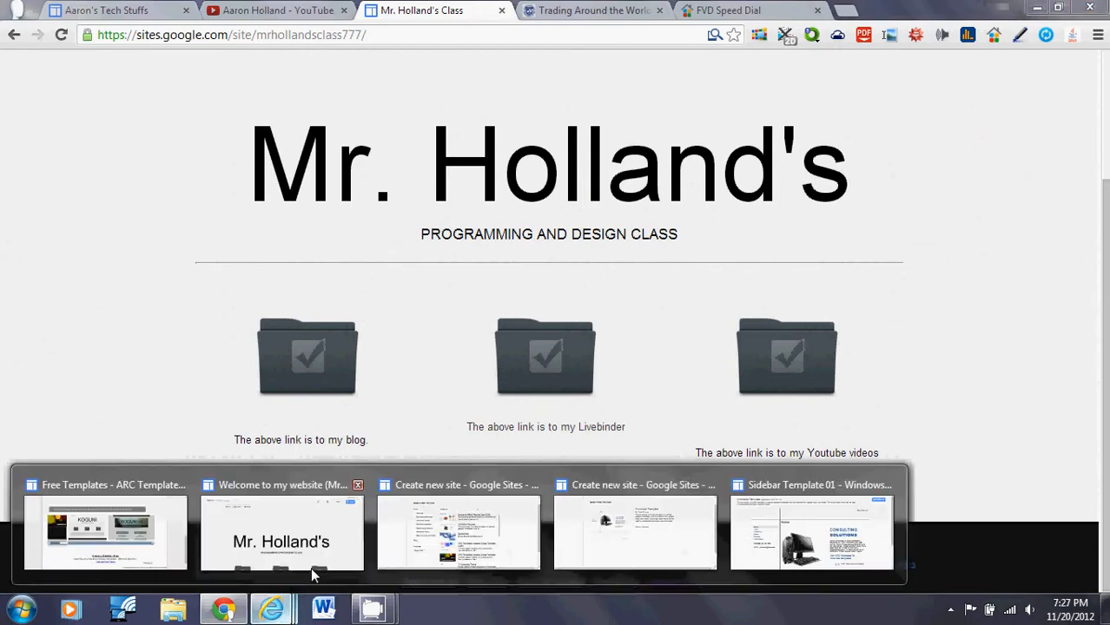
click(306, 506)
scroll(411, 382, down, 4)
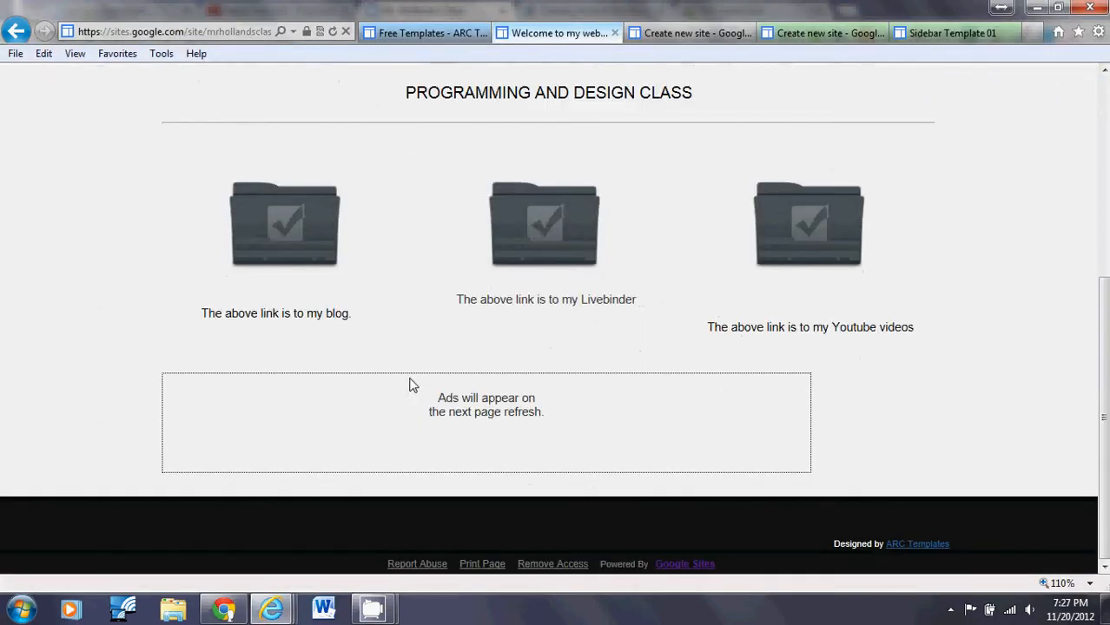
scroll(409, 383, up, 5)
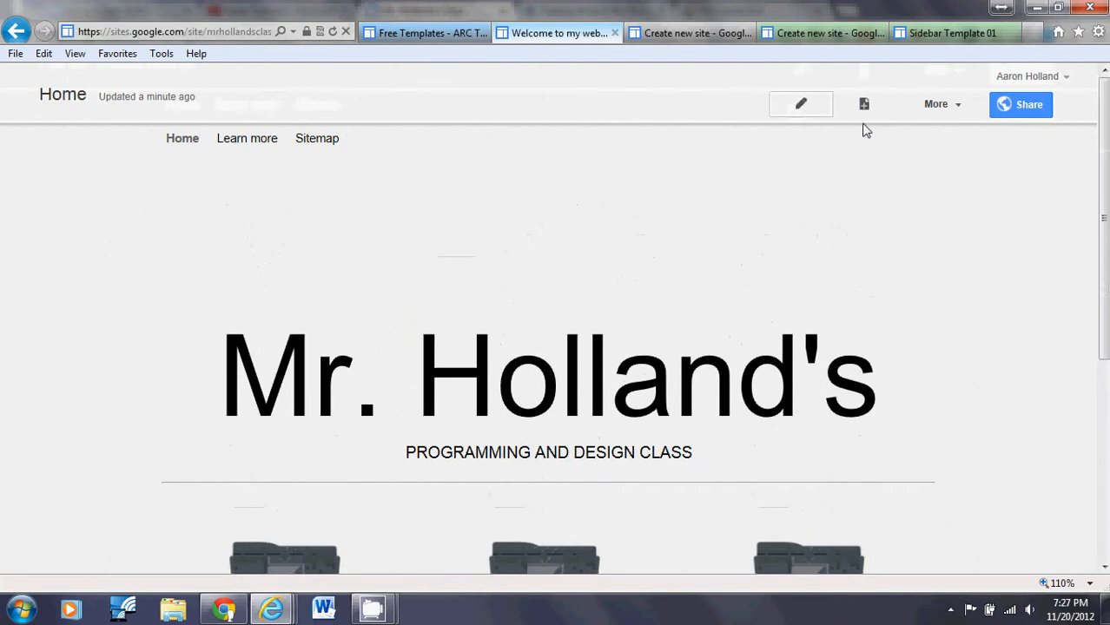
Reopen the home page for editing and try adding two blank lines above the Youtube videos caption
click(775, 111)
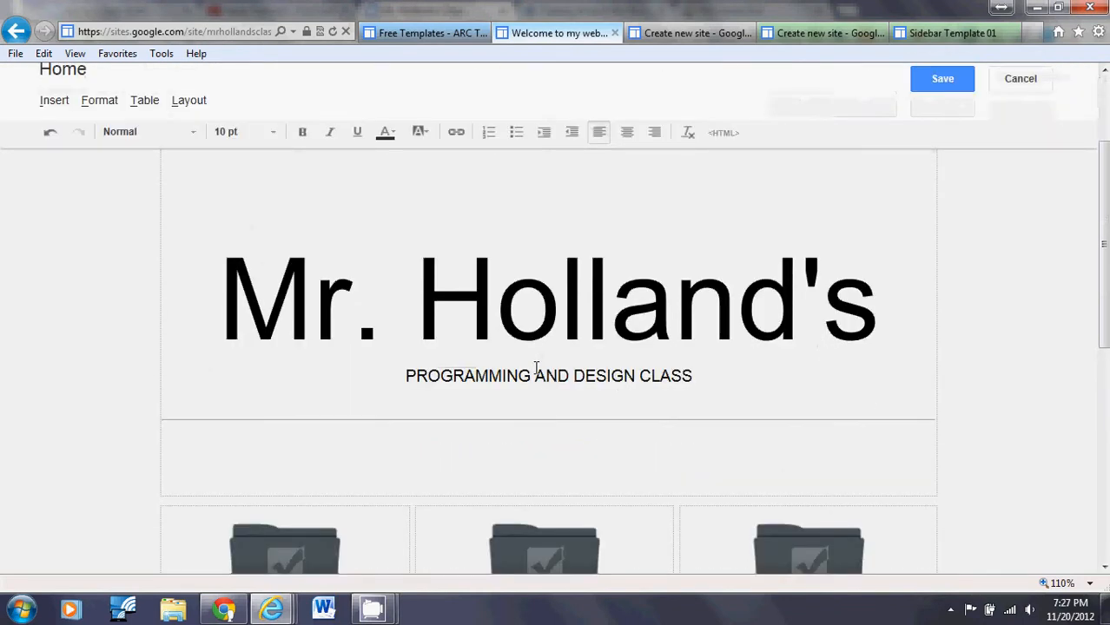
scroll(536, 366, down, 4)
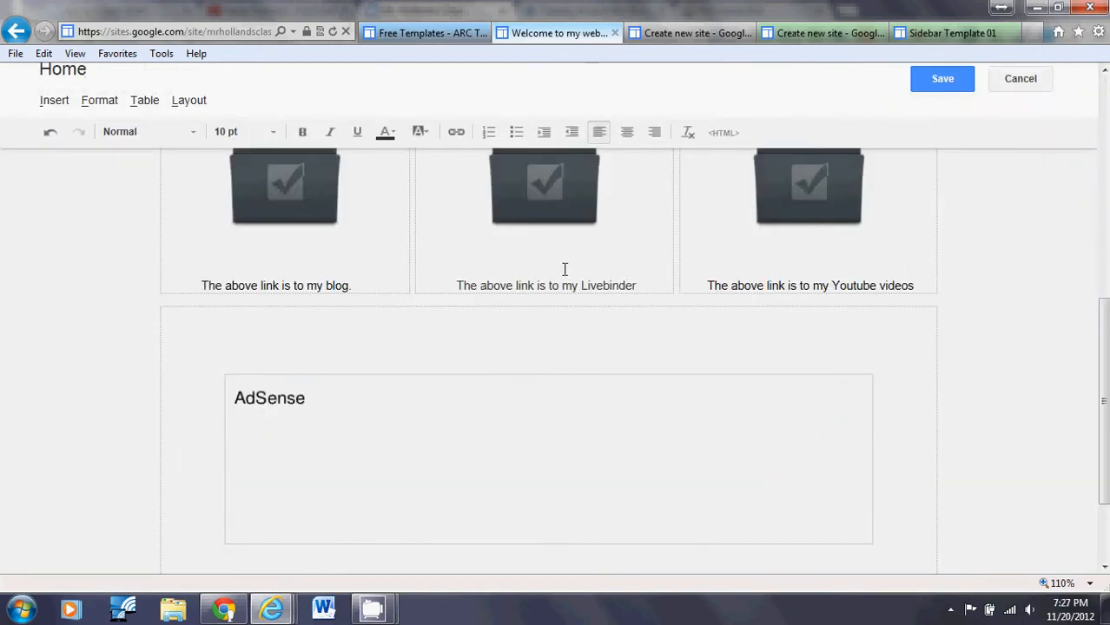
key(Up)
click(806, 271)
click(807, 236)
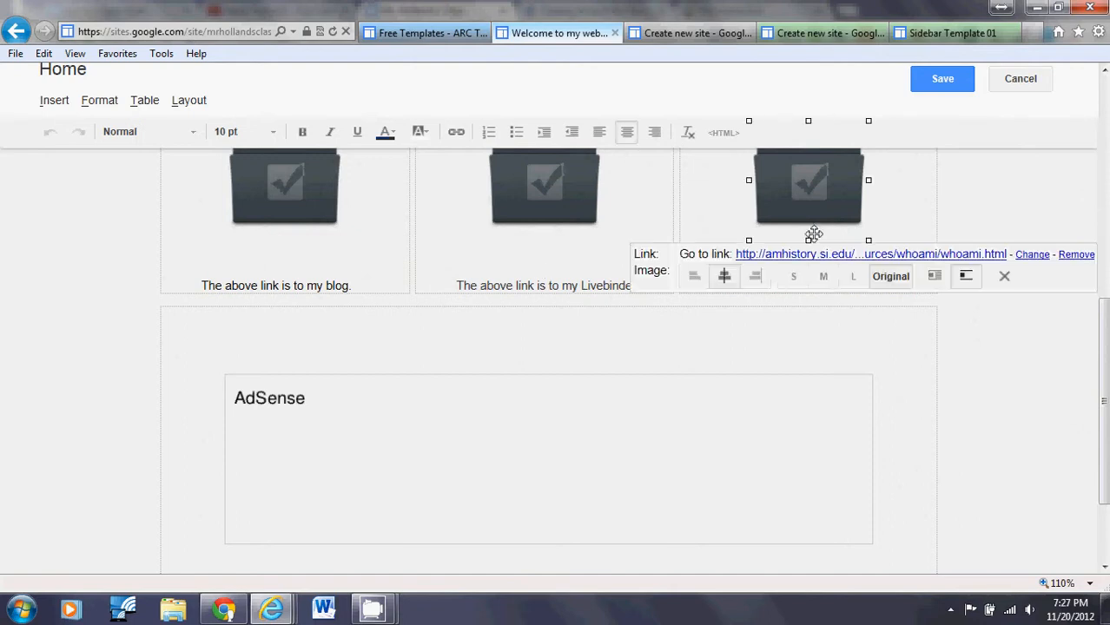
click(816, 255)
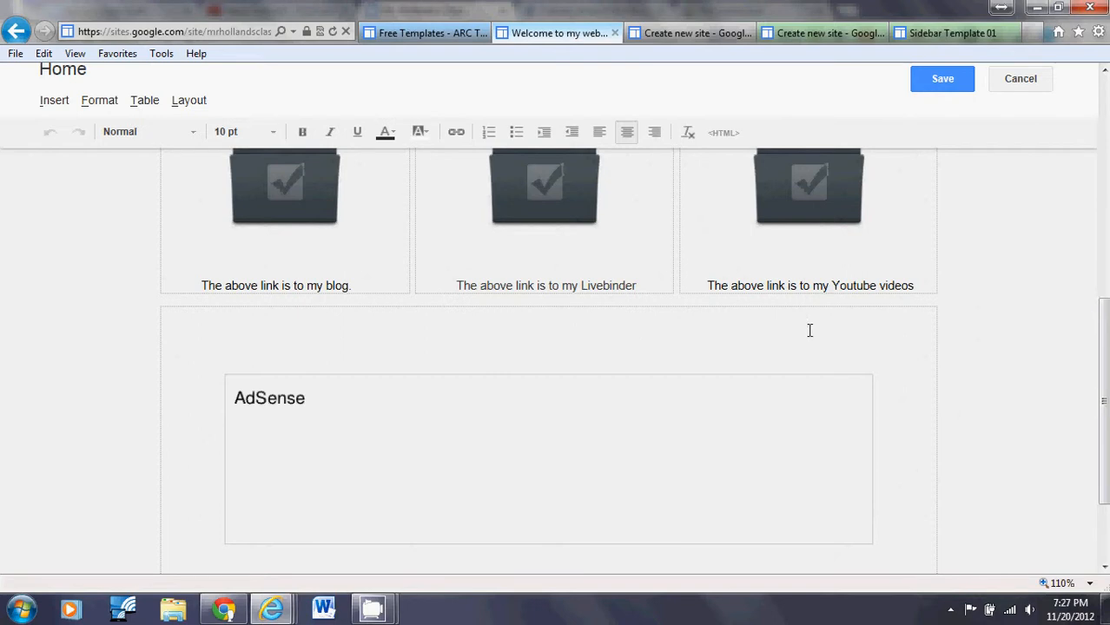
key(Return)
key(Return)
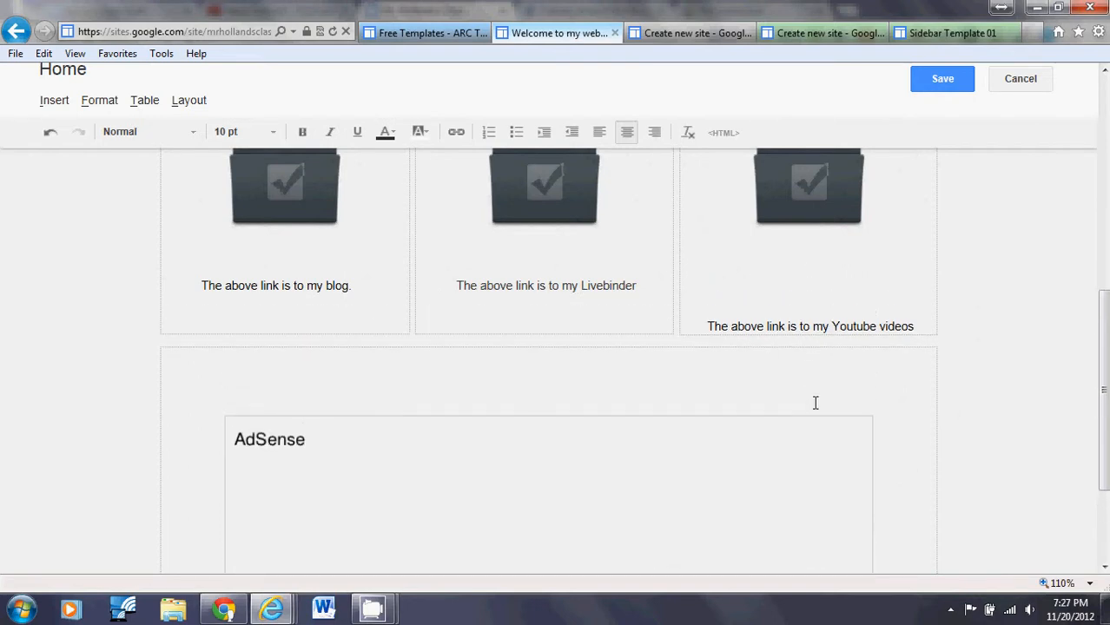
key(BackSpace)
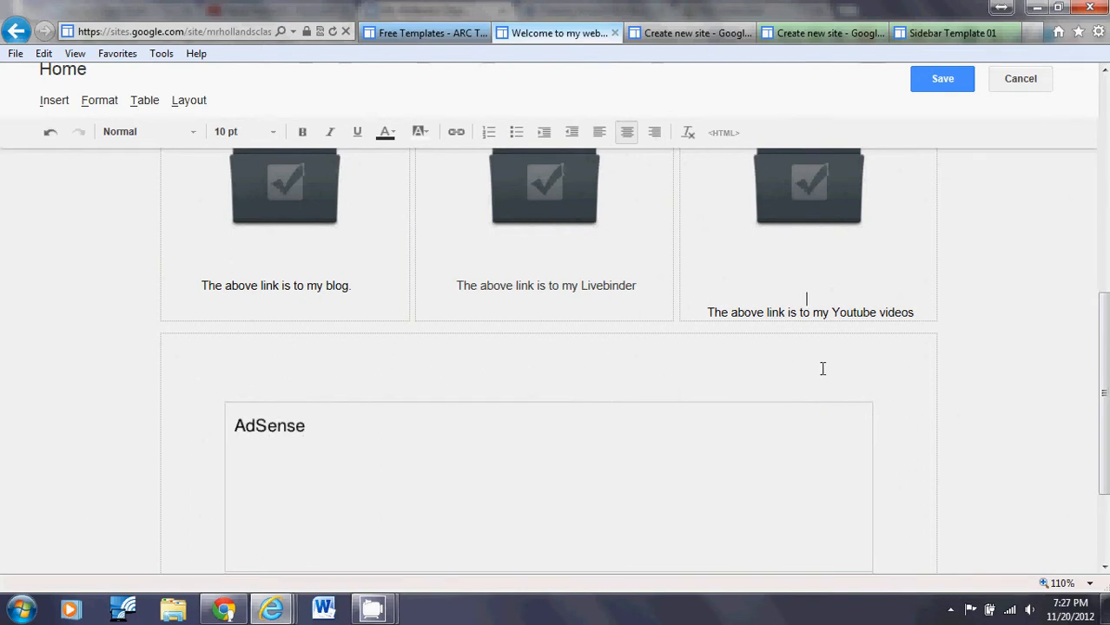
key(BackSpace)
key(BackSpace)
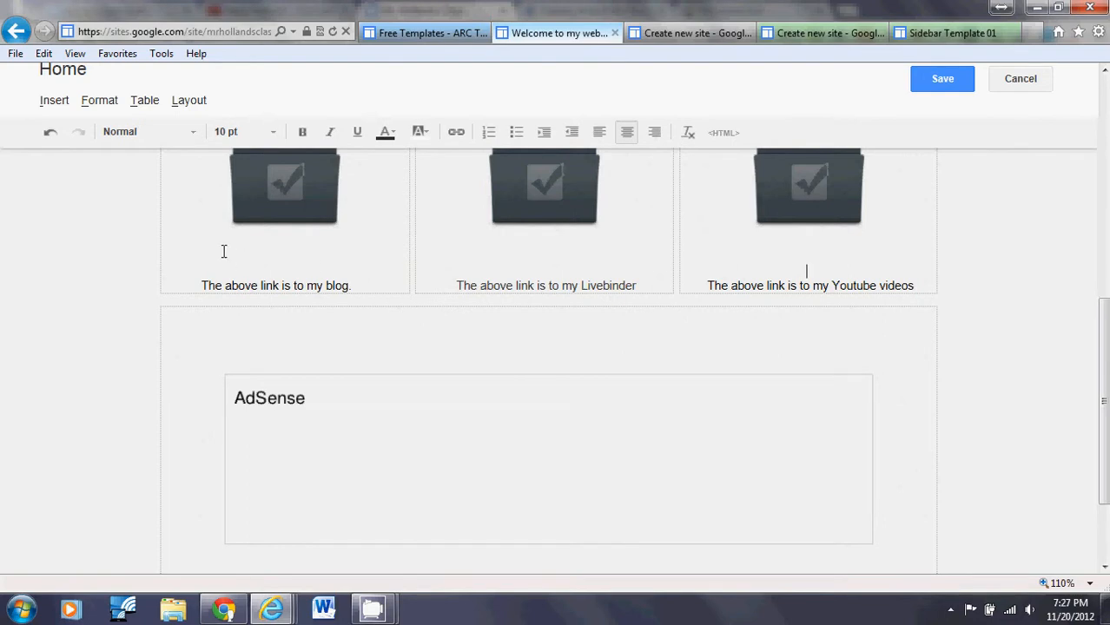
Save the home page and check how the captions line up under the three folder images
click(942, 79)
scroll(598, 276, down, 5)
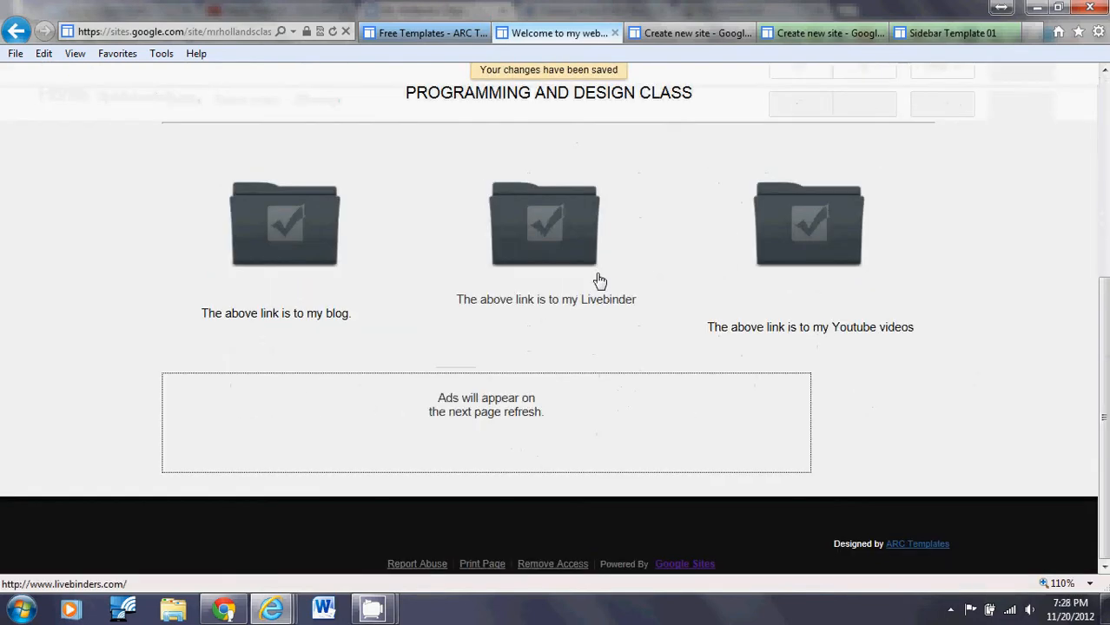
scroll(599, 280, up, 1)
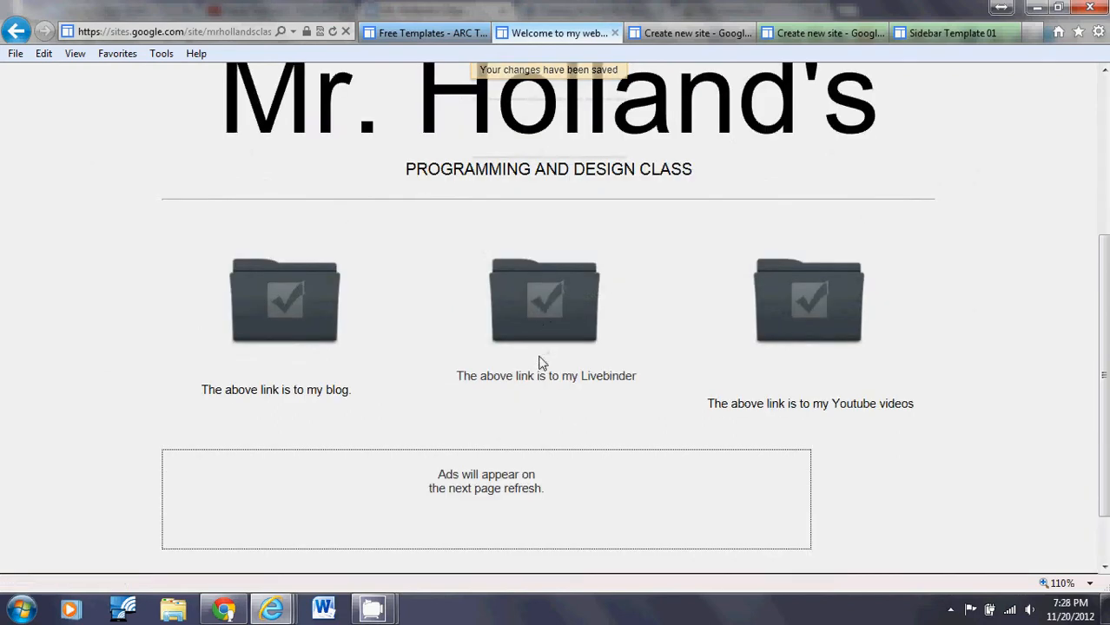
scroll(608, 278, up, 4)
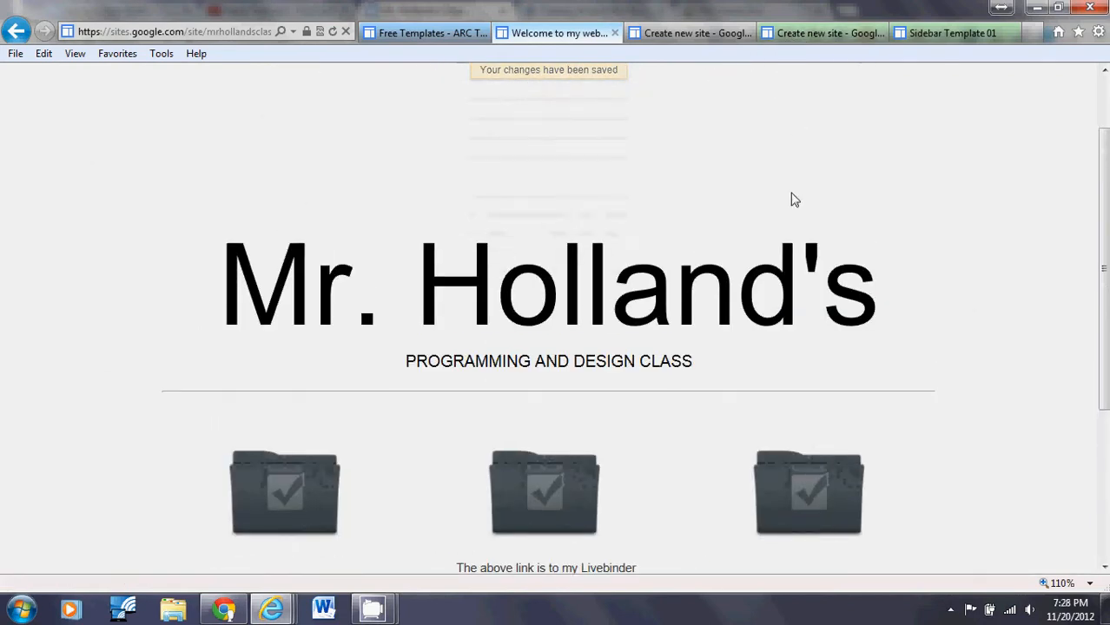
Reopen the home page for editing, remove the leading spaces before the Livebinder caption and center-align it
click(800, 105)
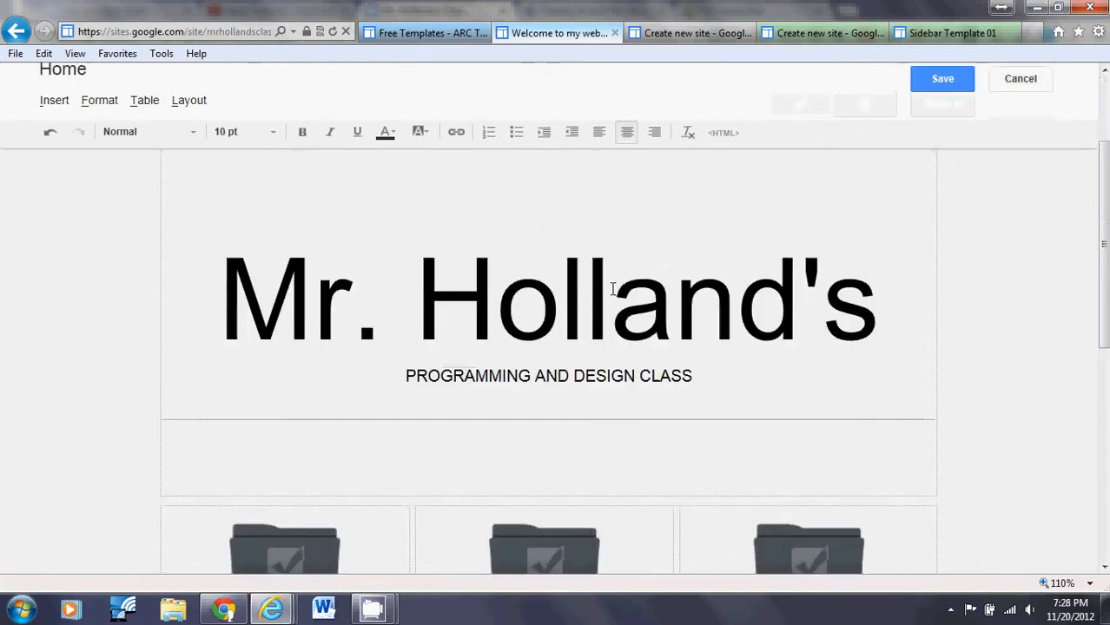
scroll(547, 329, down, 3)
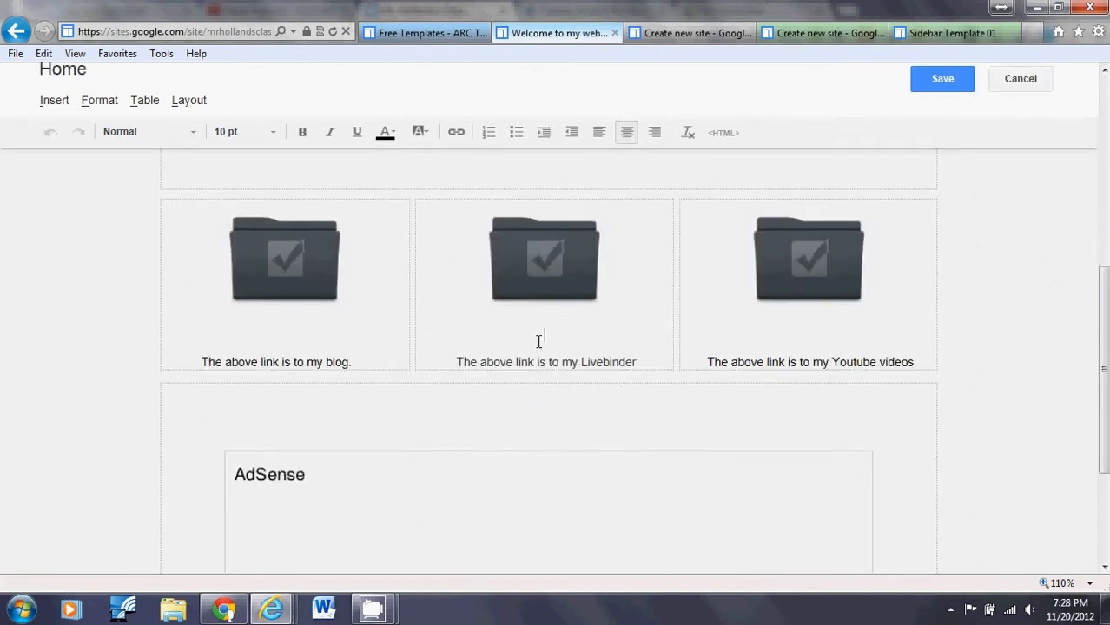
click(535, 299)
click(479, 311)
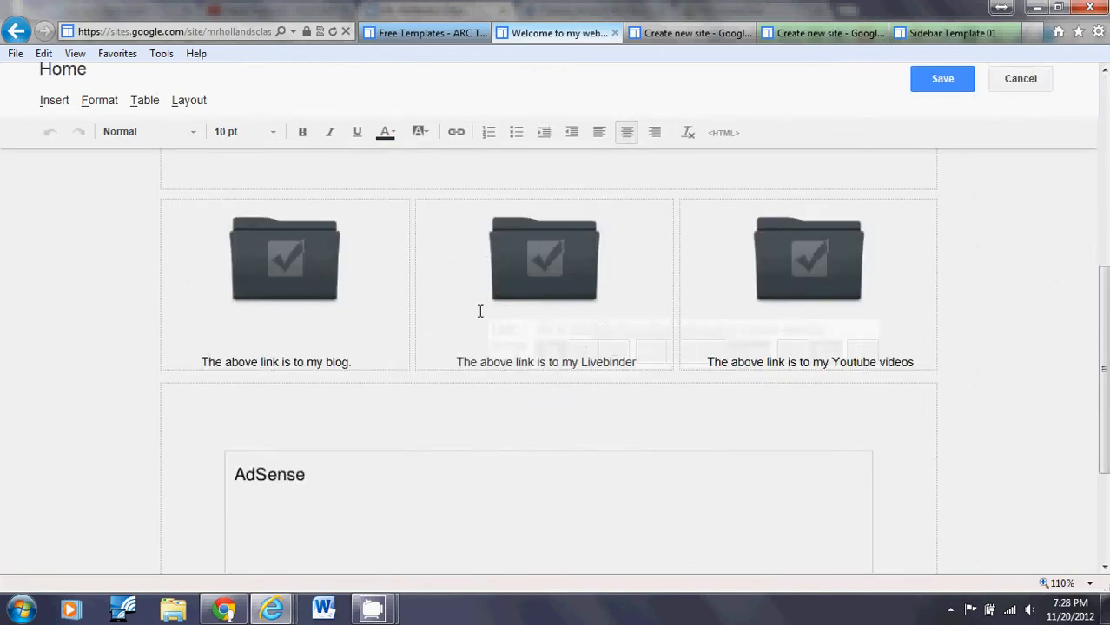
scroll(447, 347, down, 2)
scroll(372, 291, up, 2)
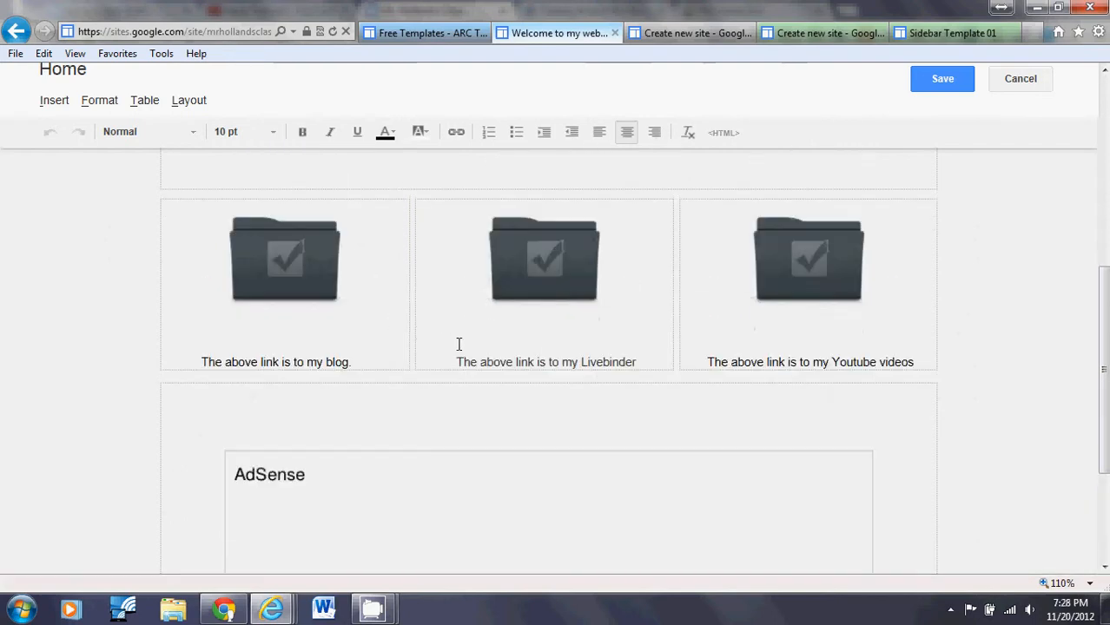
click(280, 316)
click(445, 362)
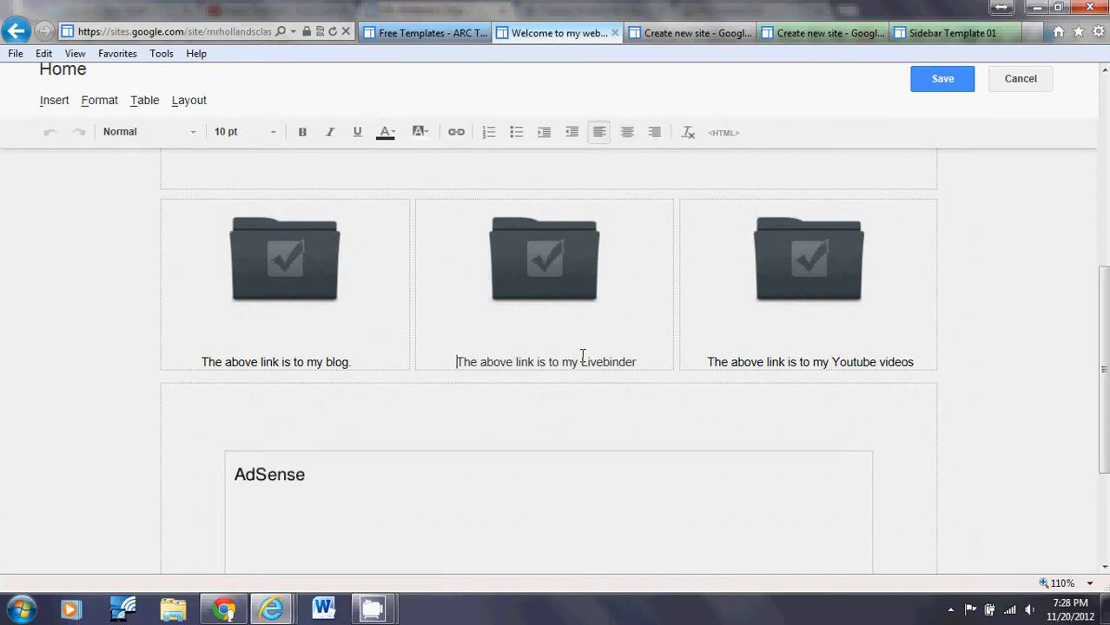
key(Delete)
key(Delete)
key(Delete)
key(Delete)
key(Delete)
key(Delete)
key(Delete)
key(Delete)
key(Delete)
key(Delete)
key(Delete)
key(Delete)
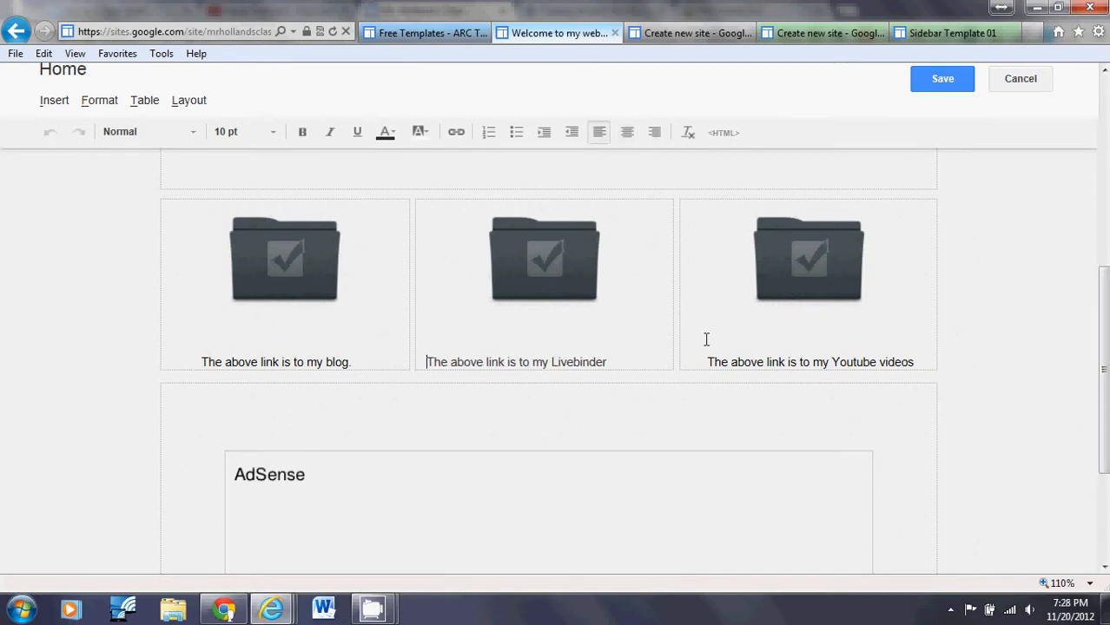
key(BackSpace)
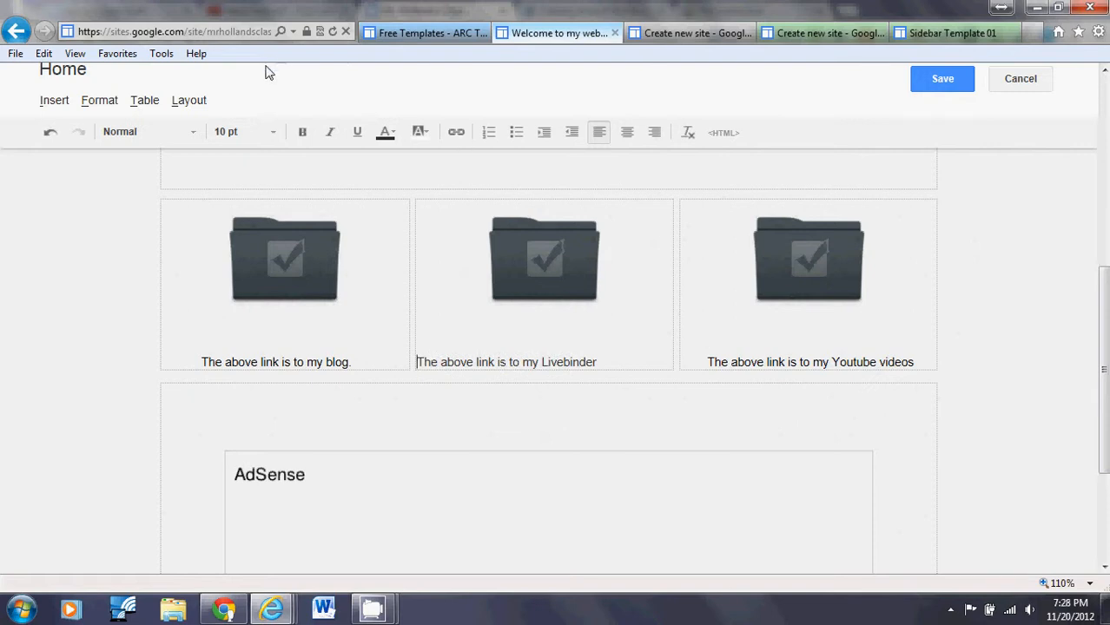
click(626, 132)
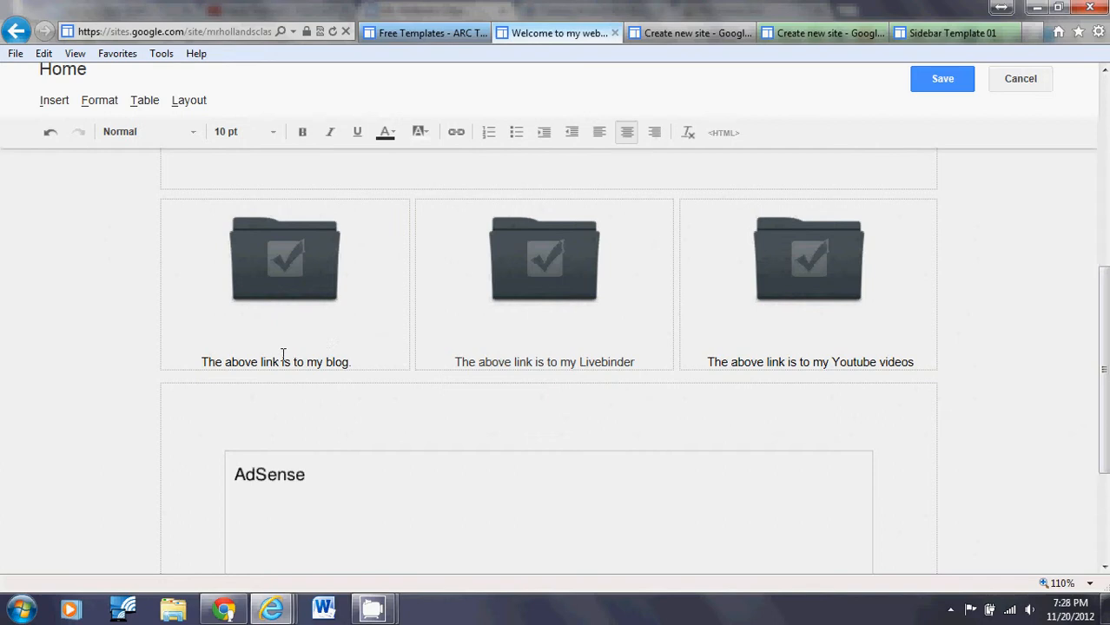
Remove the leading spaces before the blog caption and center-align it under its folder image
click(202, 363)
key(BackSpace)
key(BackSpace)
key(BackSpace)
key(BackSpace)
key(BackSpace)
key(BackSpace)
key(BackSpace)
key(BackSpace)
key(BackSpace)
key(BackSpace)
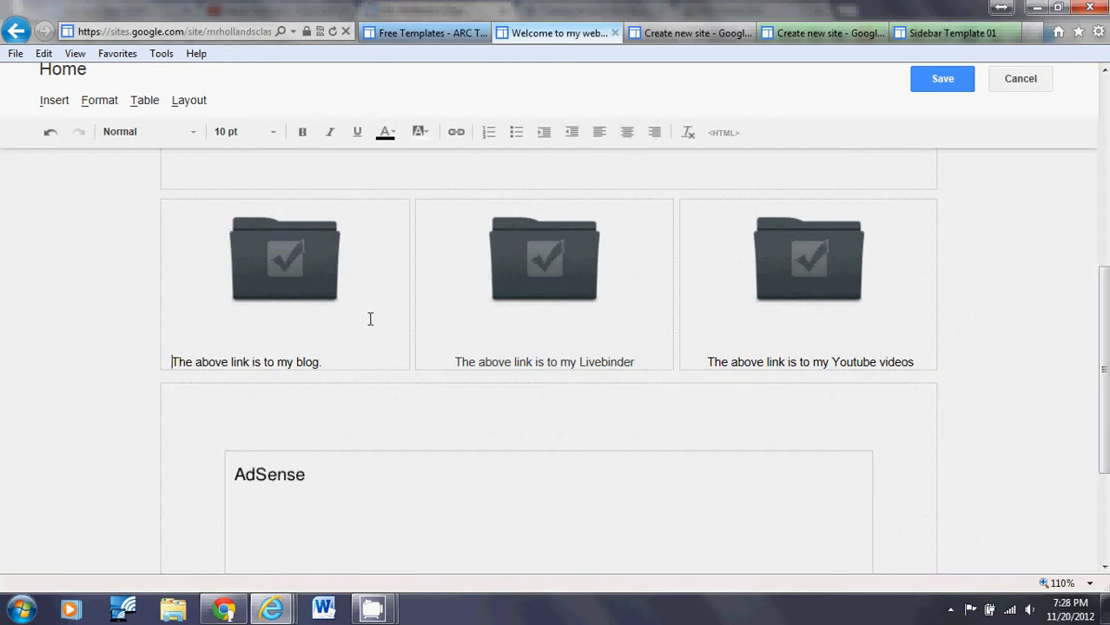
key(BackSpace)
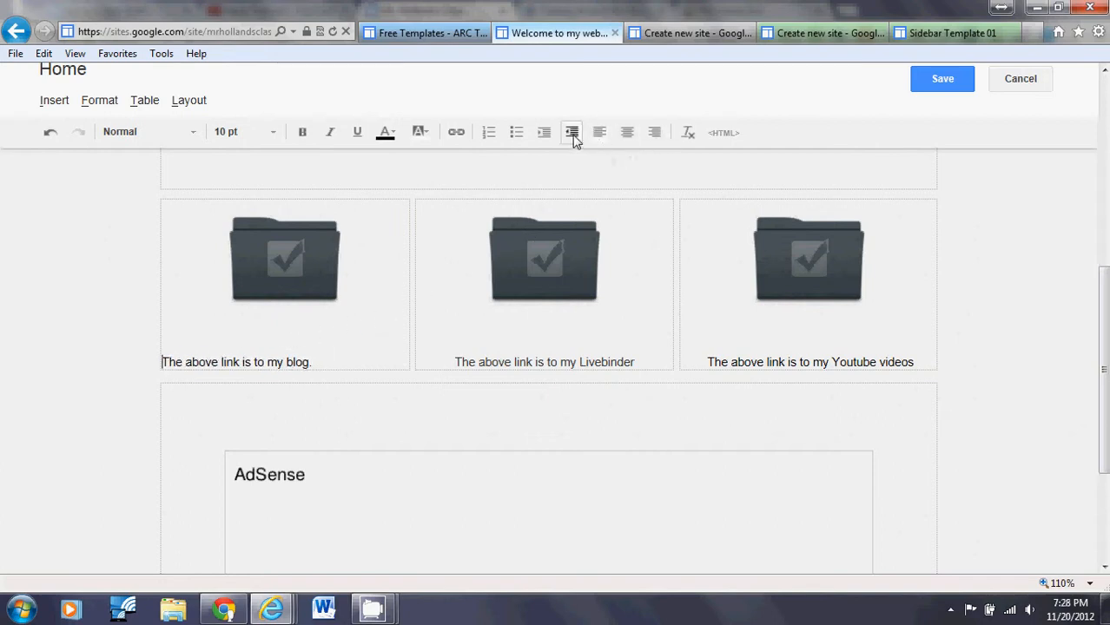
click(627, 132)
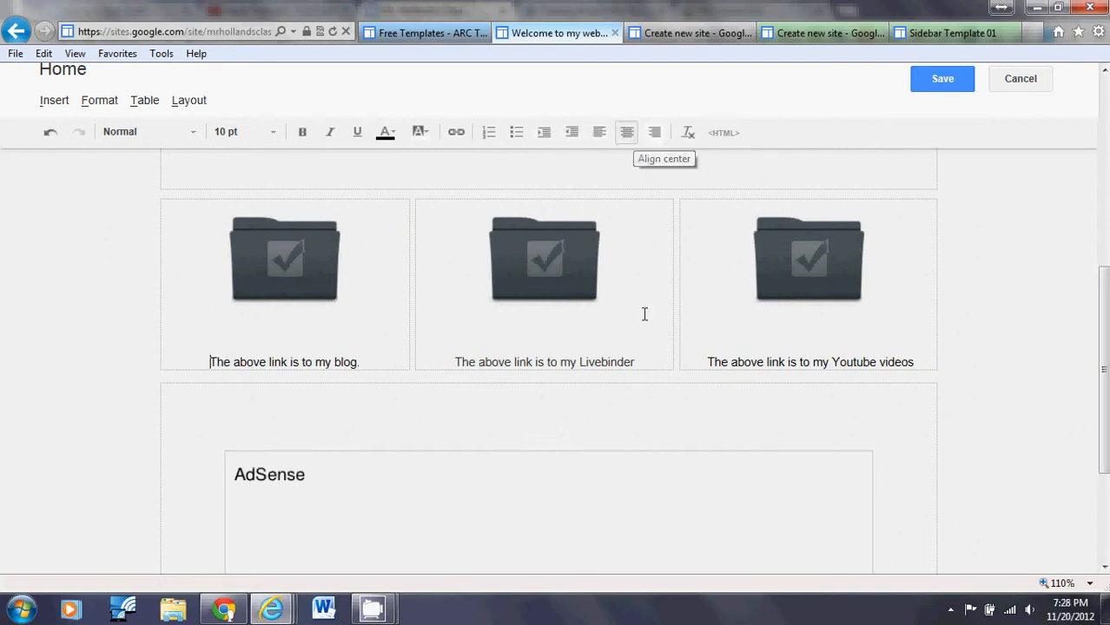
Remove the leading spaces before the Youtube videos caption and center-align it in its column
click(705, 362)
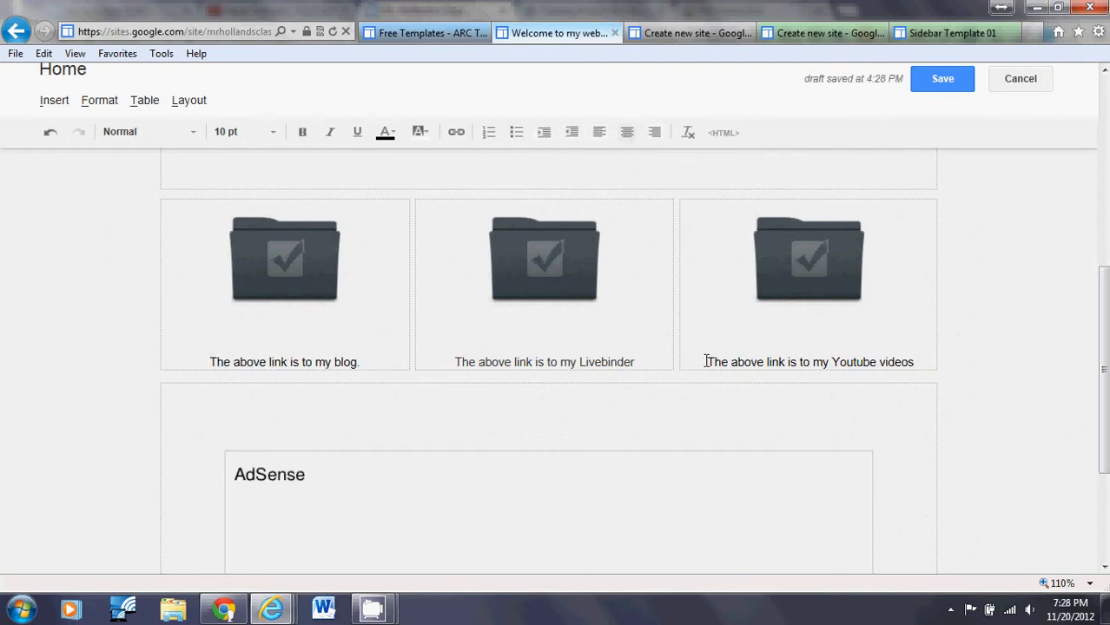
key(Delete)
key(BackSpace)
key(BackSpace)
key(BackSpace)
key(BackSpace)
key(BackSpace)
key(BackSpace)
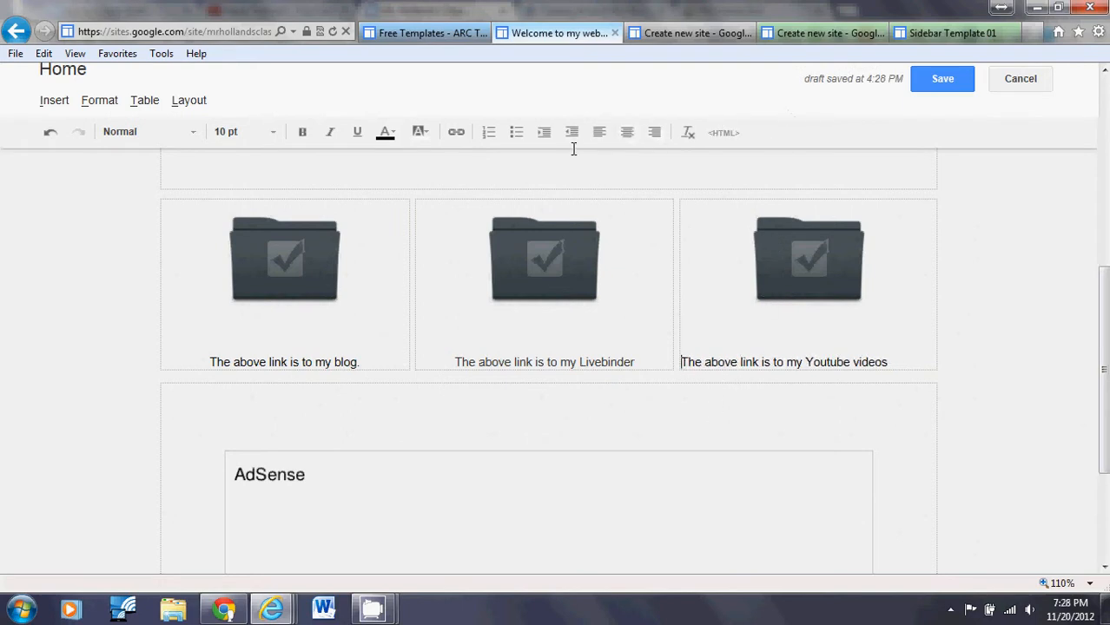
click(629, 136)
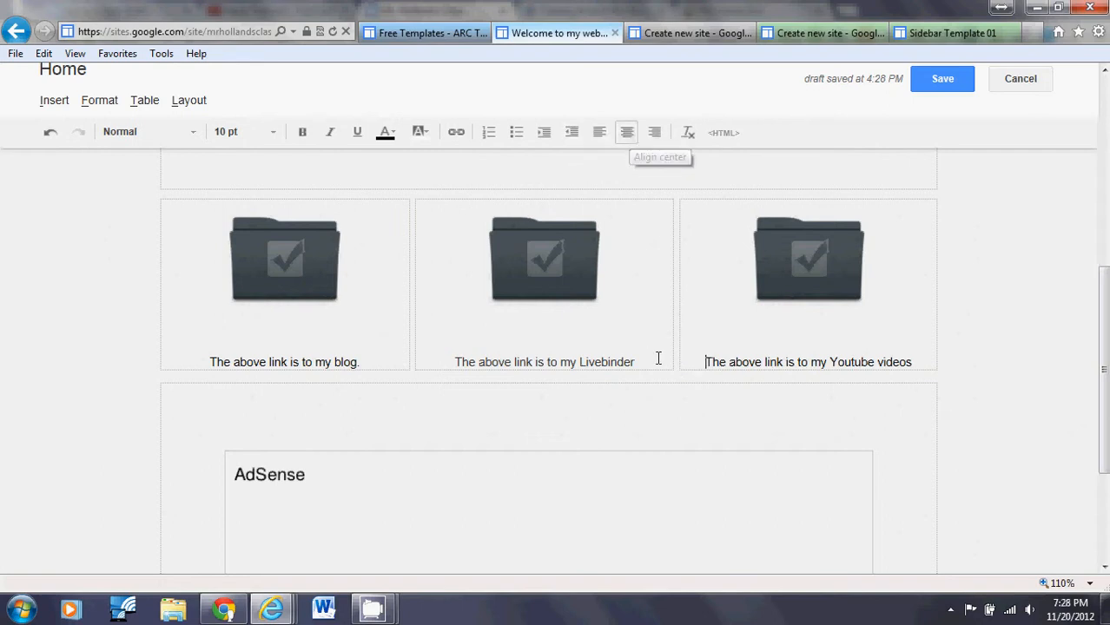
Save the centered captions and compare their heights below the folder images on the home page
click(942, 79)
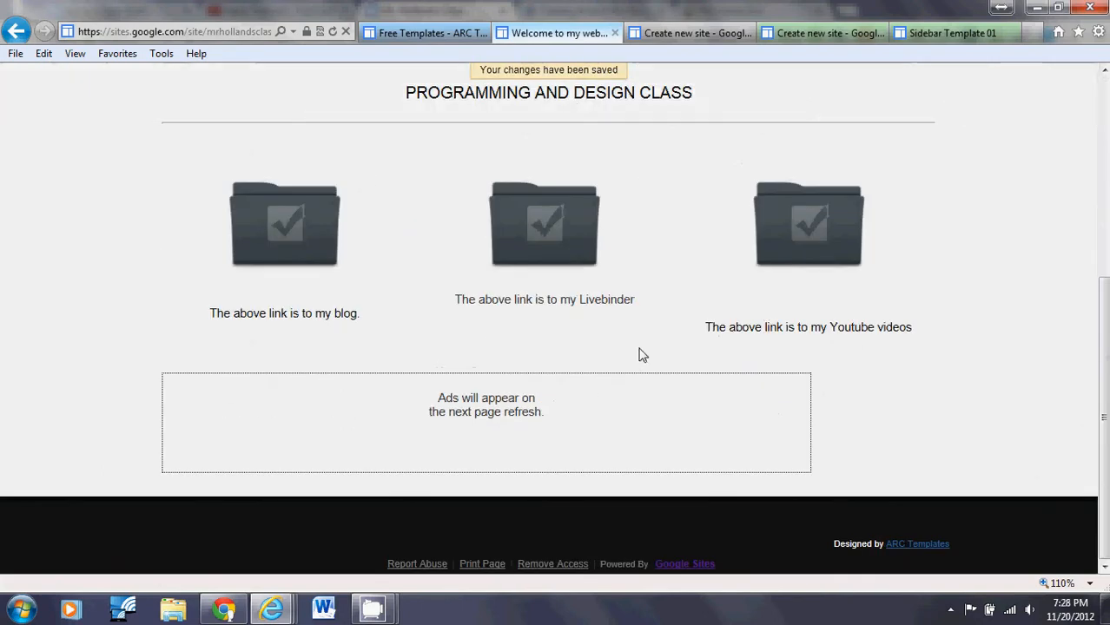
scroll(538, 300, up, 2)
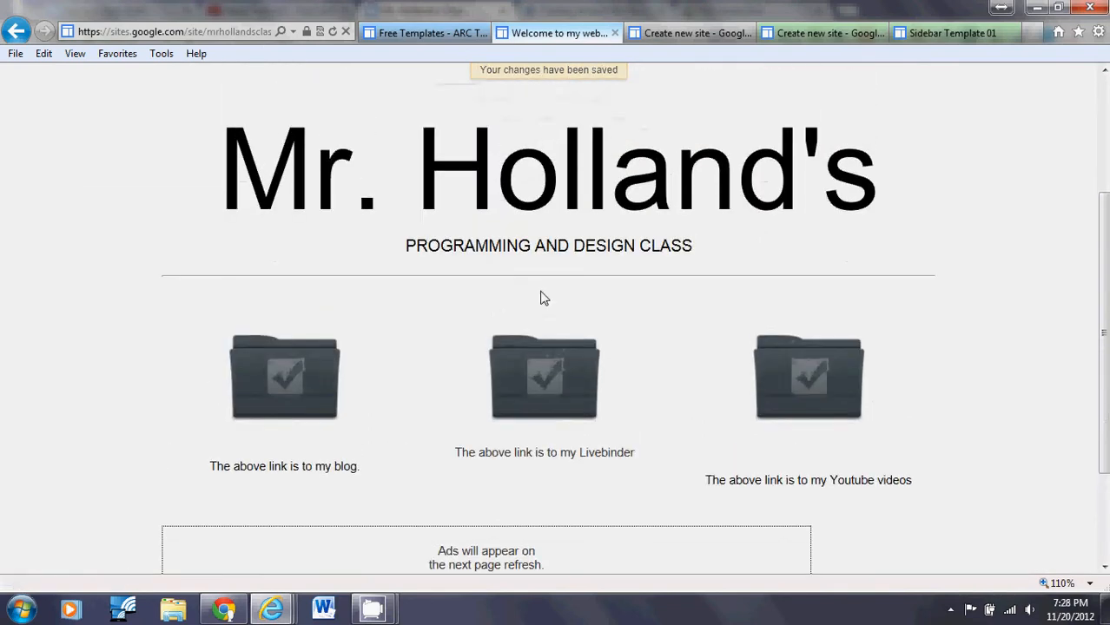
scroll(541, 298, down, 1)
scroll(540, 299, up, 4)
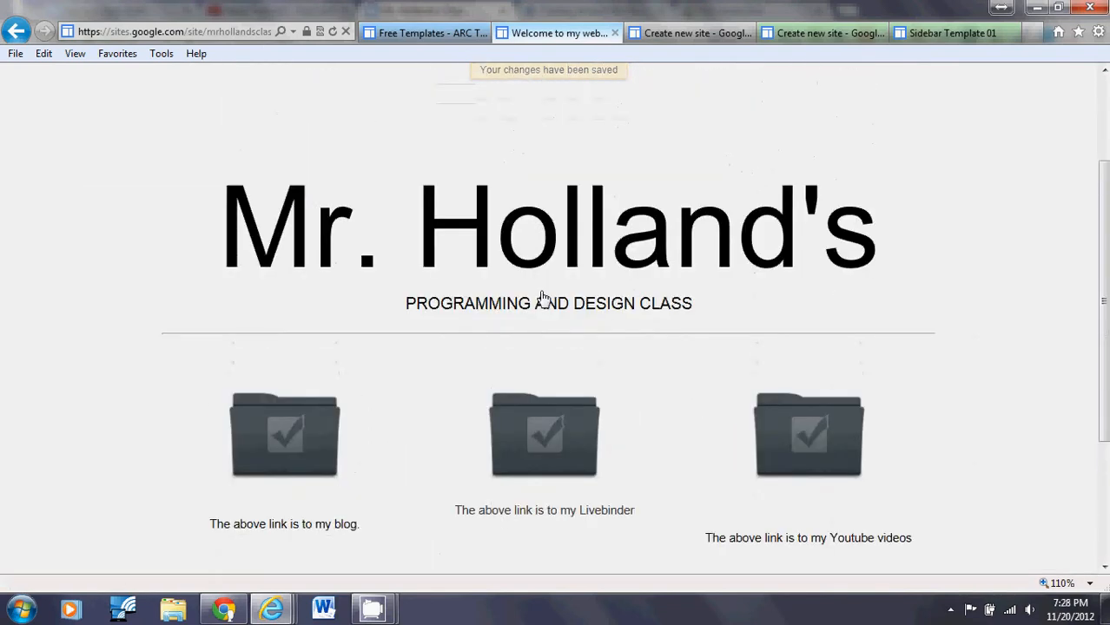
Edit the home page to add one blank line above the Livebinder caption, and save it
click(806, 108)
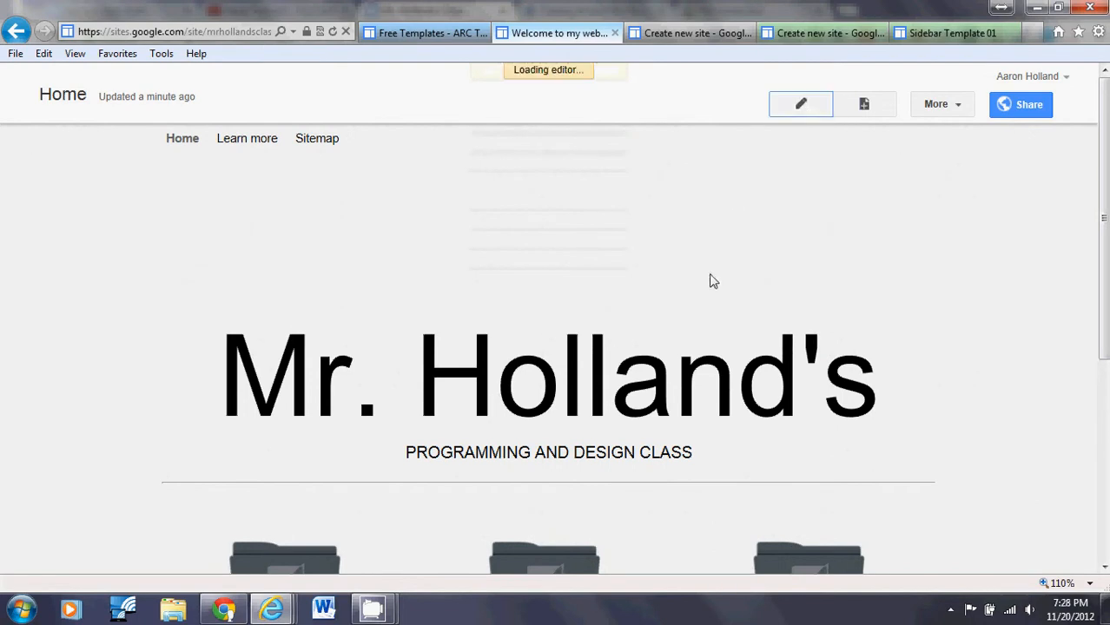
scroll(536, 341, down, 4)
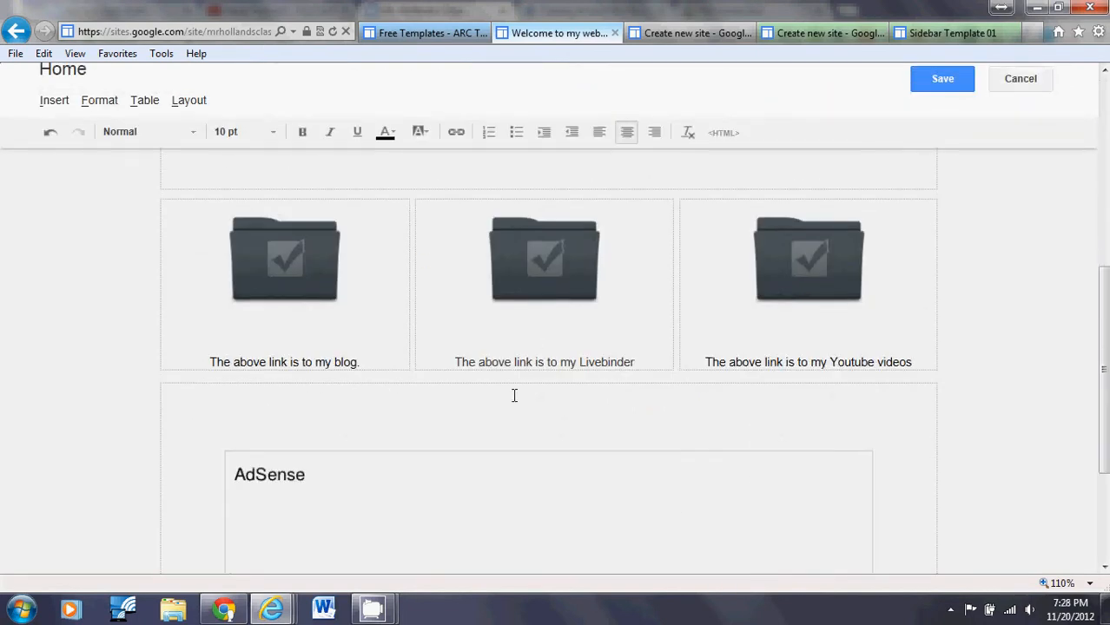
click(543, 340)
key(Return)
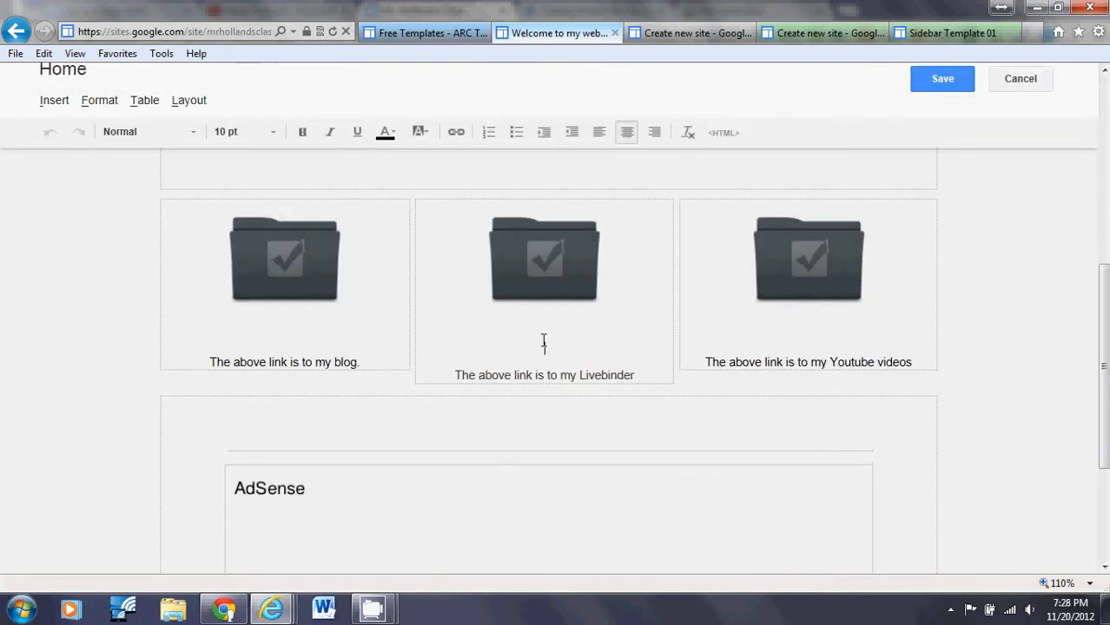
click(943, 79)
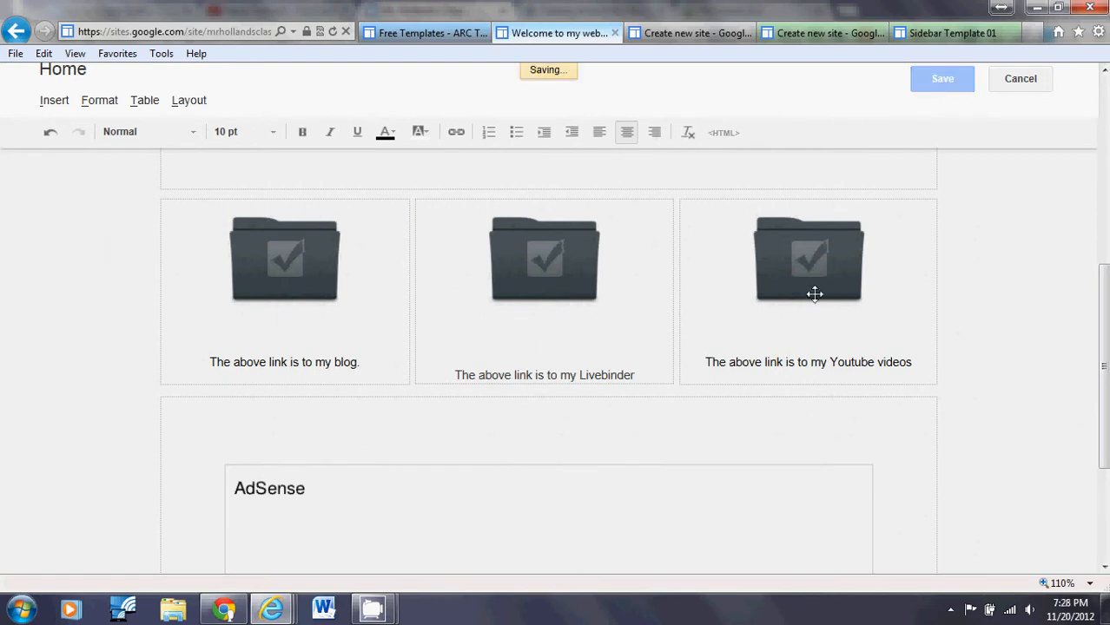
scroll(786, 345, down, 4)
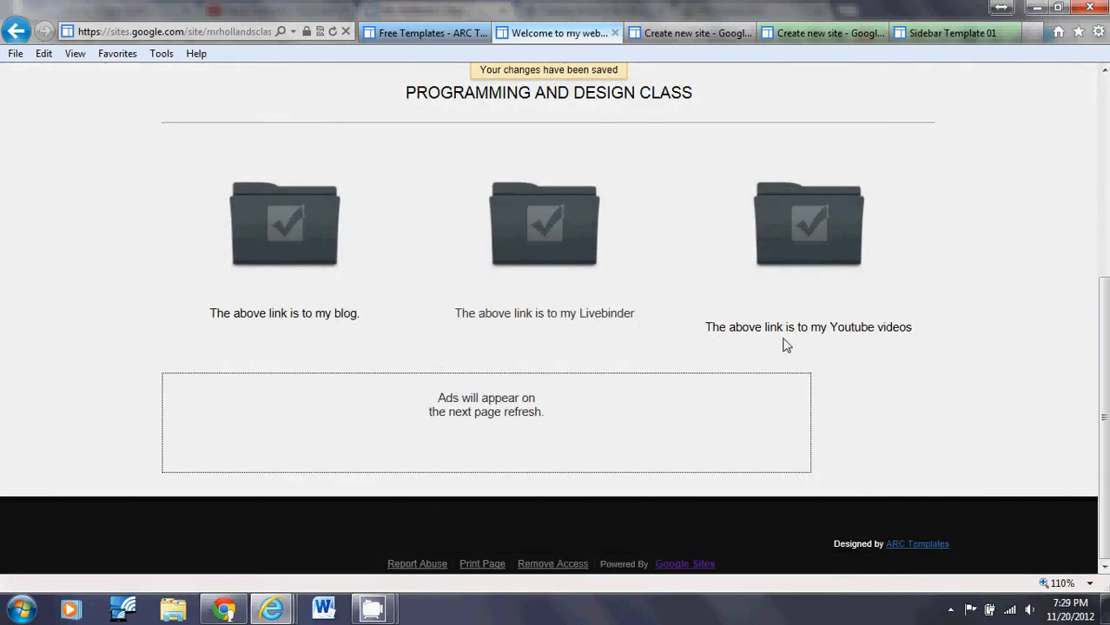
scroll(784, 343, up, 5)
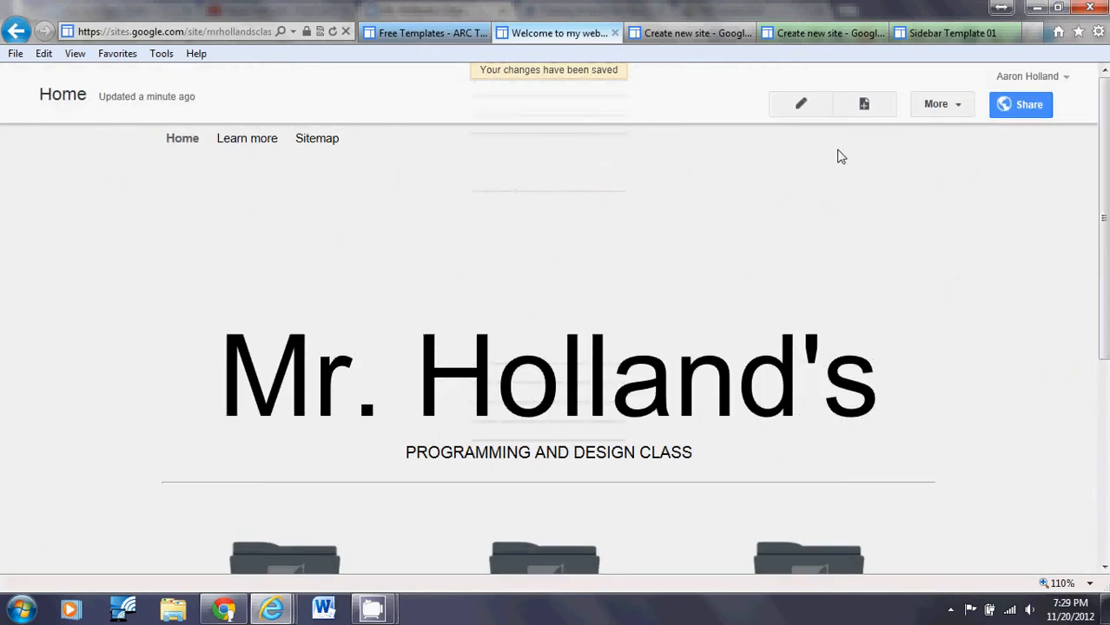
Edit the home page to remove one blank line above the Youtube videos caption, and save it
click(797, 106)
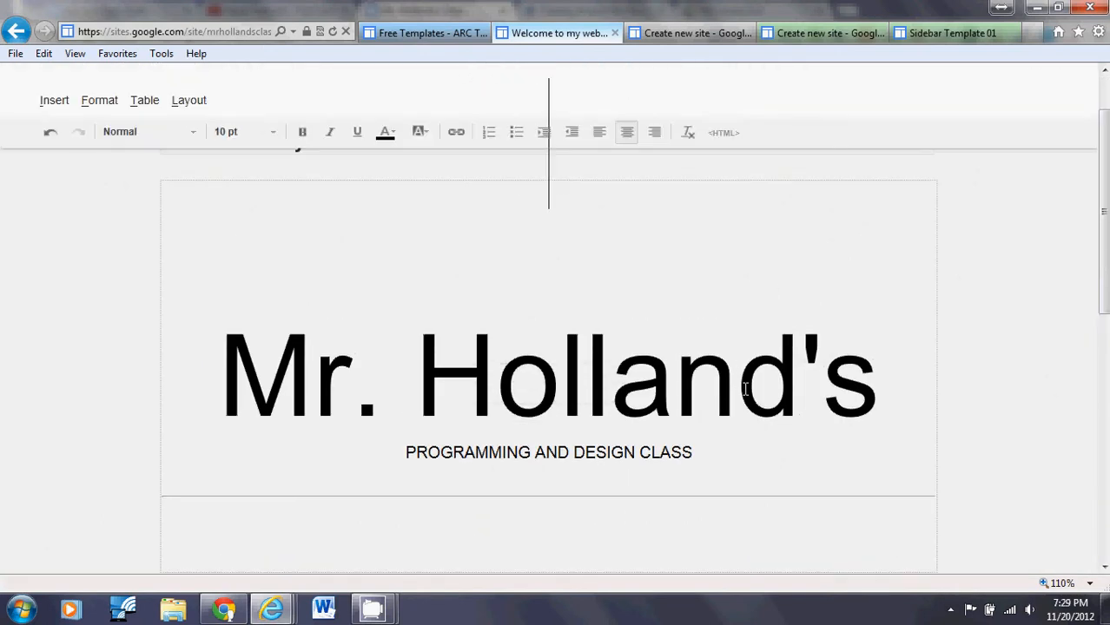
scroll(755, 378, down, 4)
click(790, 334)
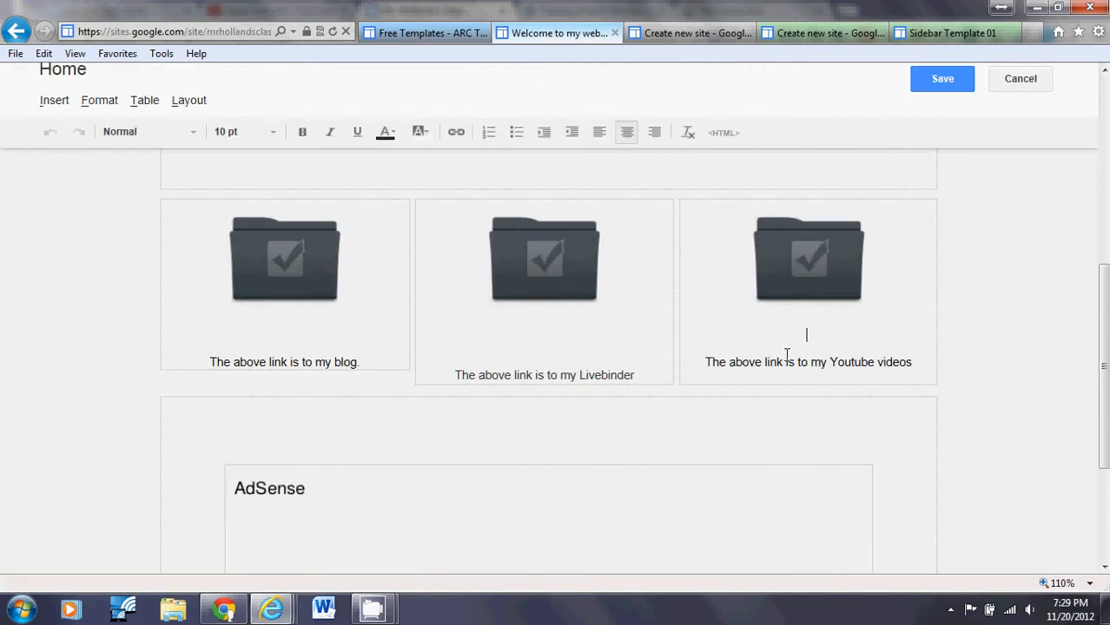
key(BackSpace)
click(940, 76)
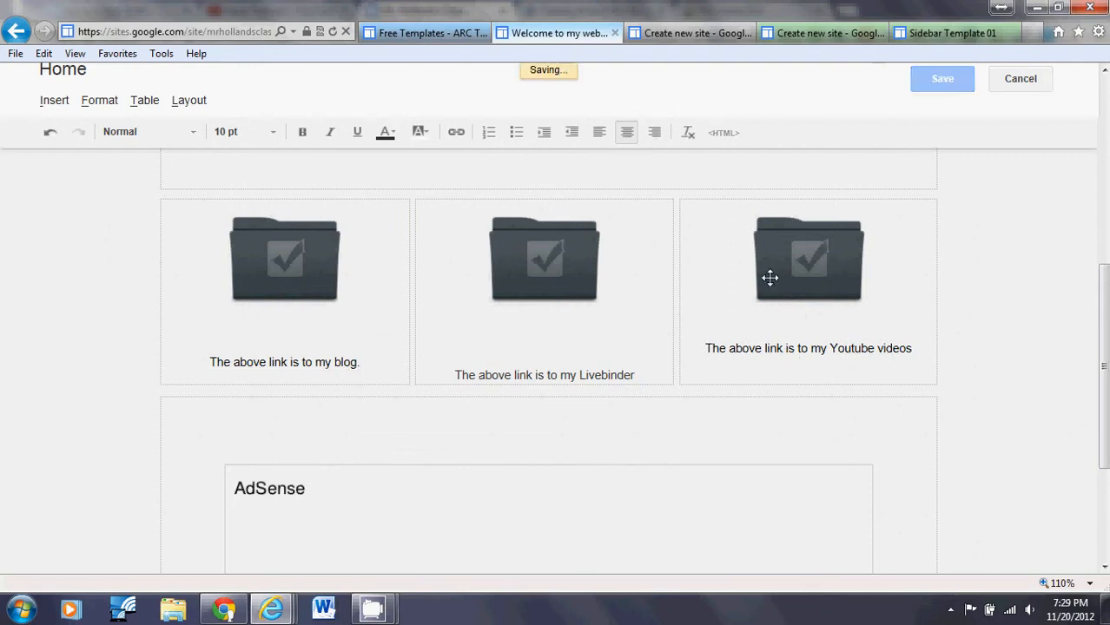
scroll(732, 313, down, 3)
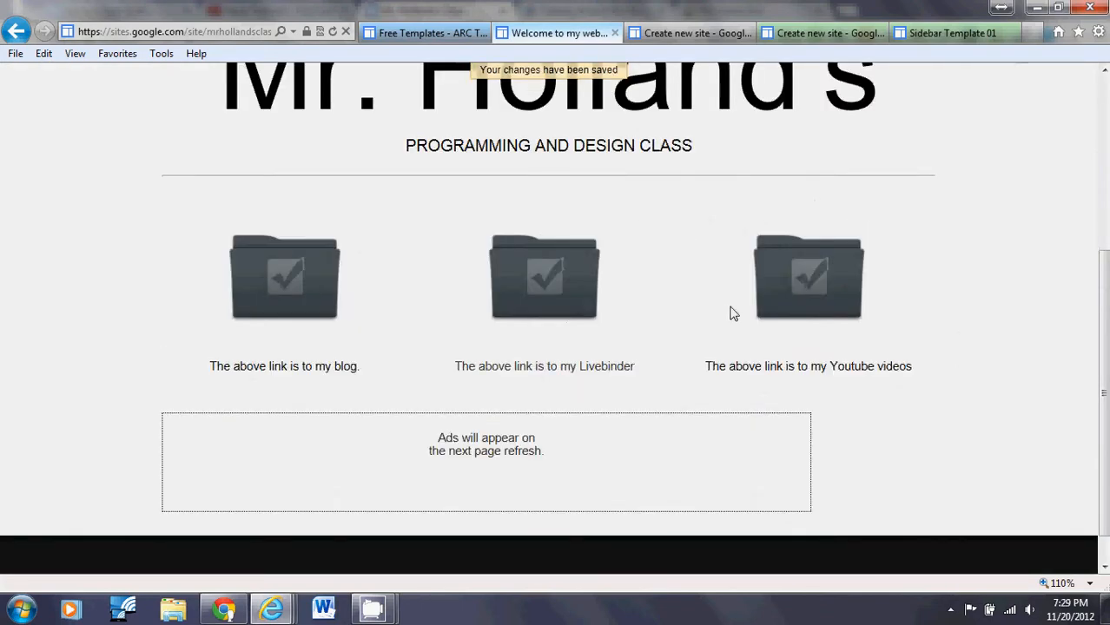
scroll(732, 313, up, 4)
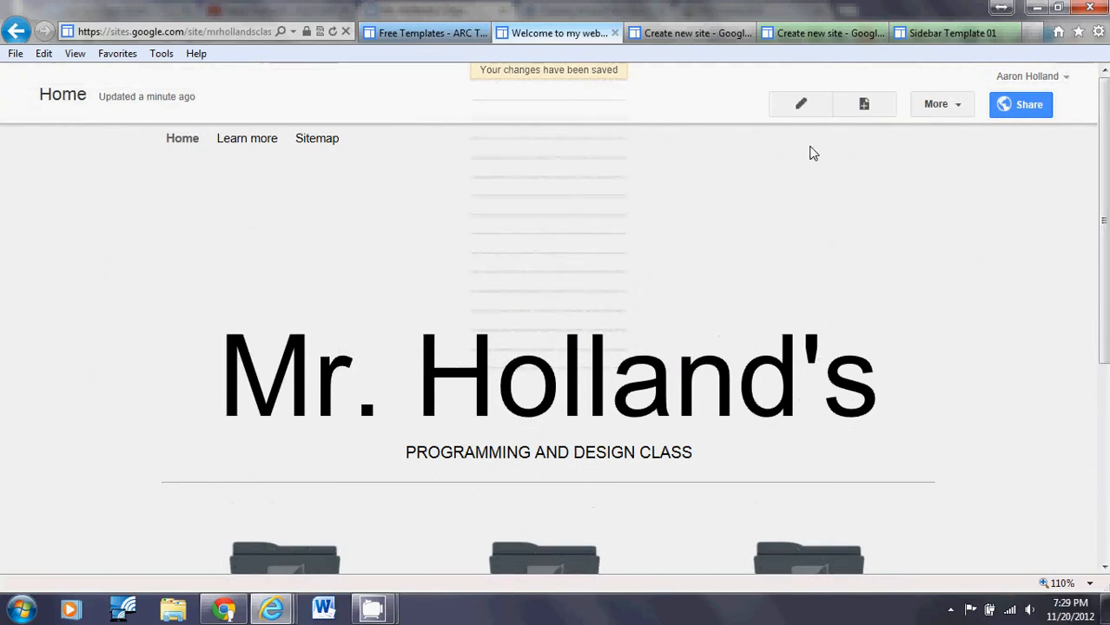
Reopen the home page editor and compare the spacing of the three captions with the saved layout
click(801, 105)
scroll(775, 364, down, 4)
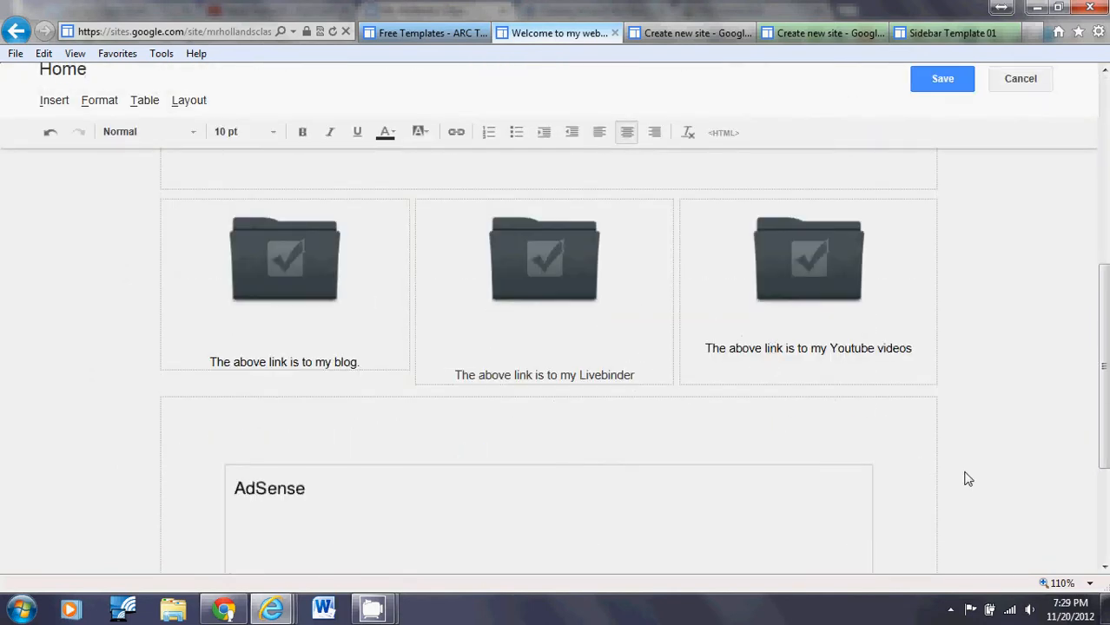
scroll(968, 479, up, 4)
click(947, 105)
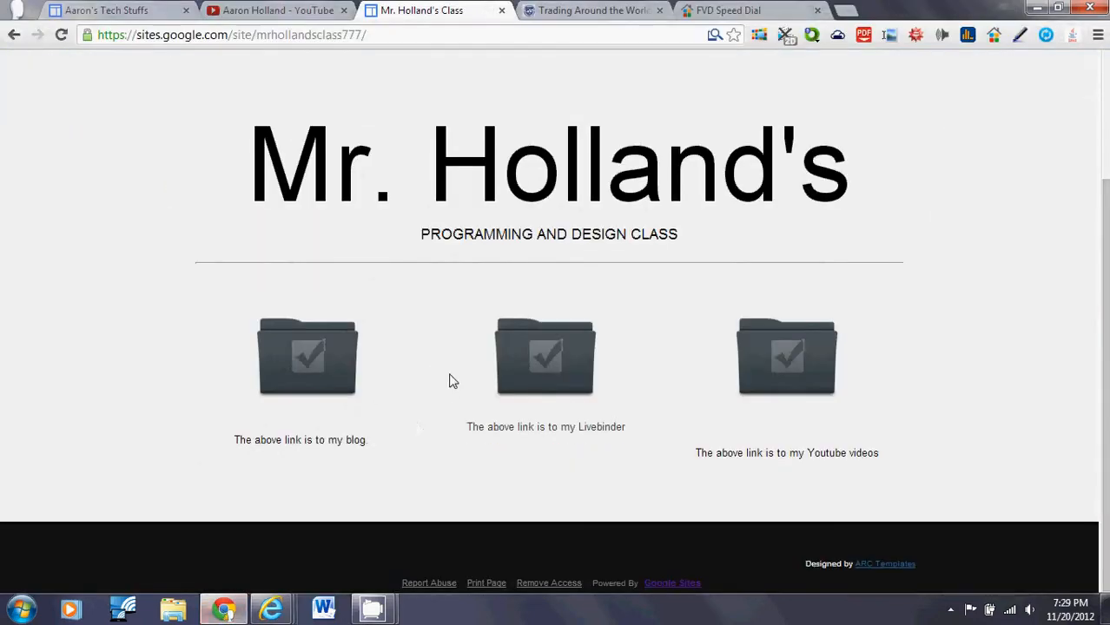
Reload the published class site in Chrome, and test the blog and Livebinder folder links
click(59, 35)
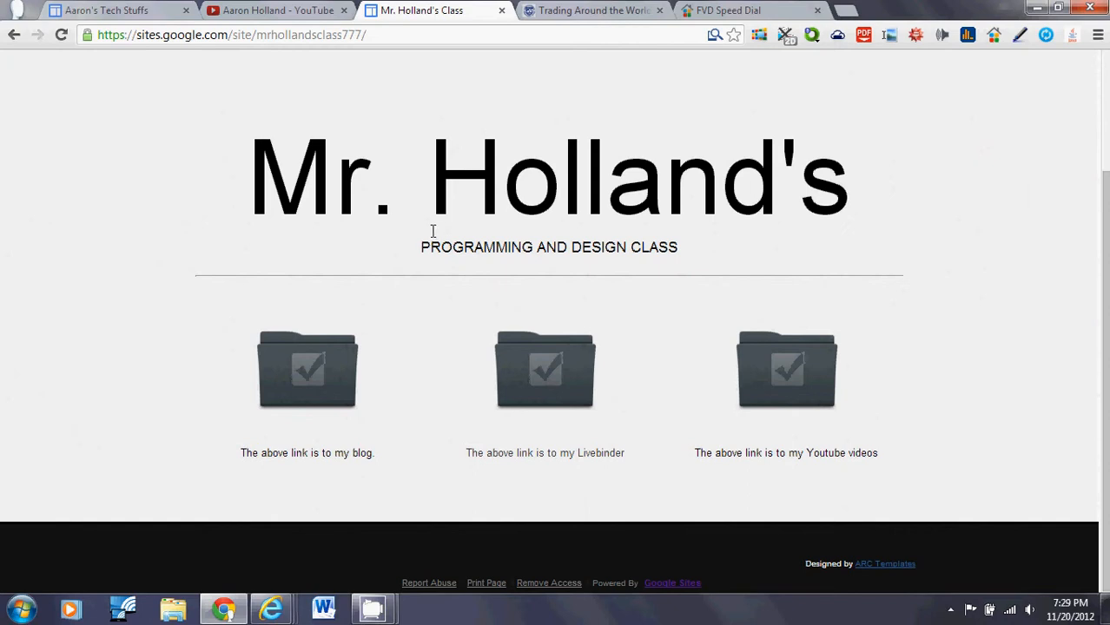
click(311, 386)
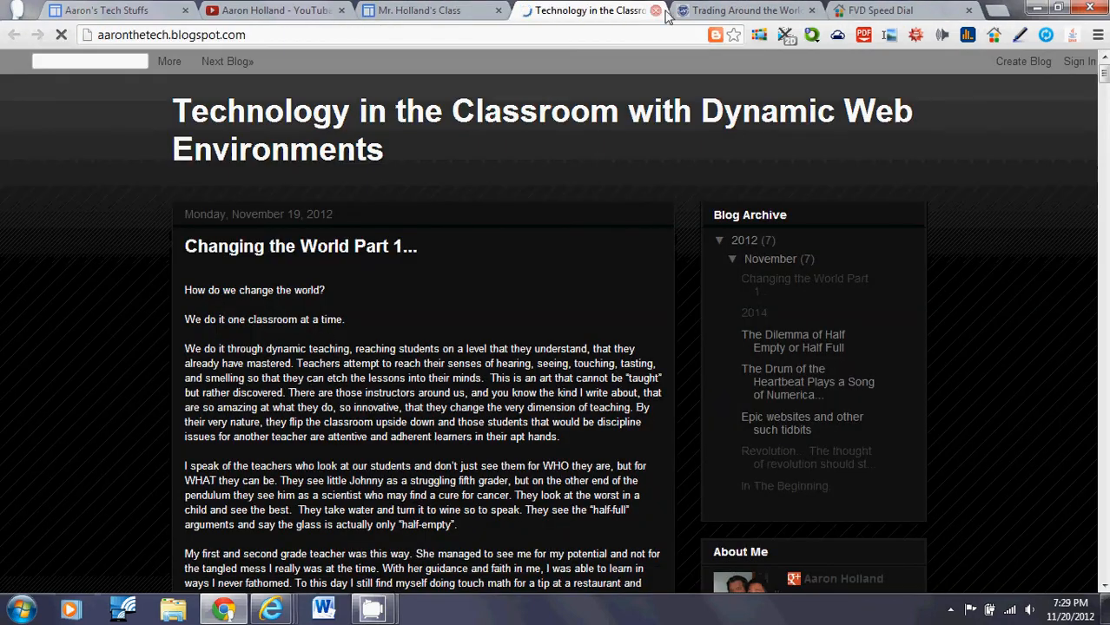
click(656, 11)
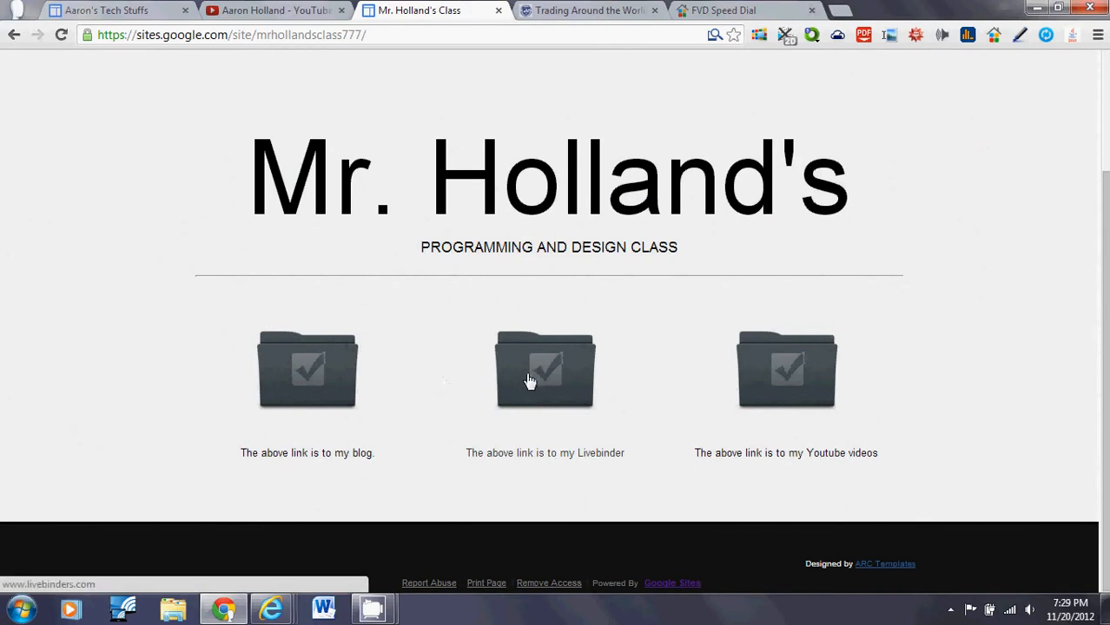
click(530, 379)
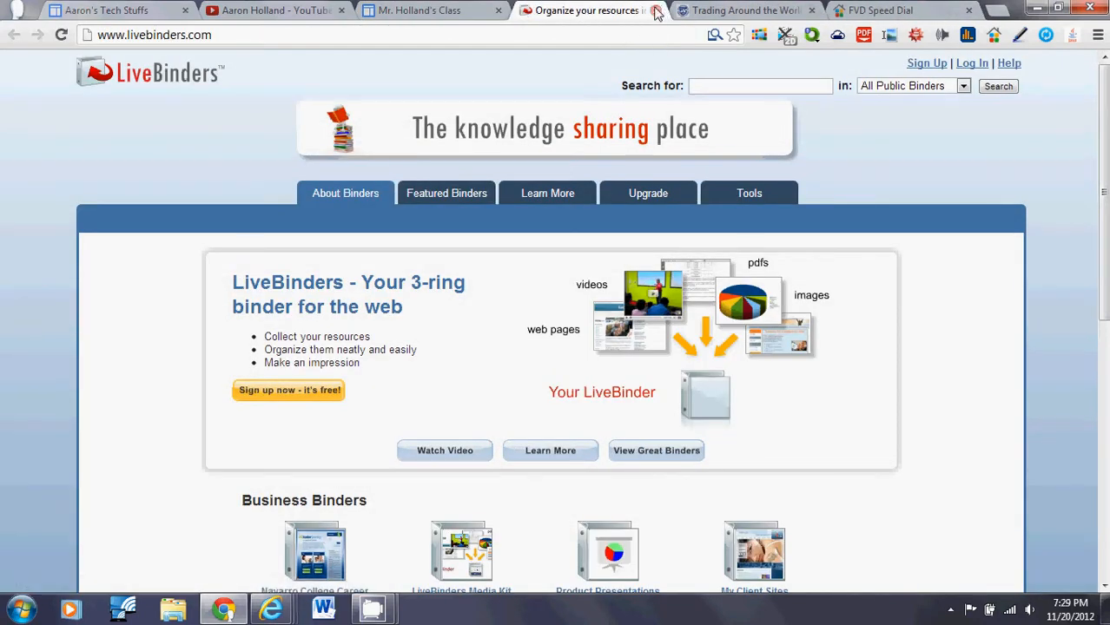
scroll(473, 367, down, 5)
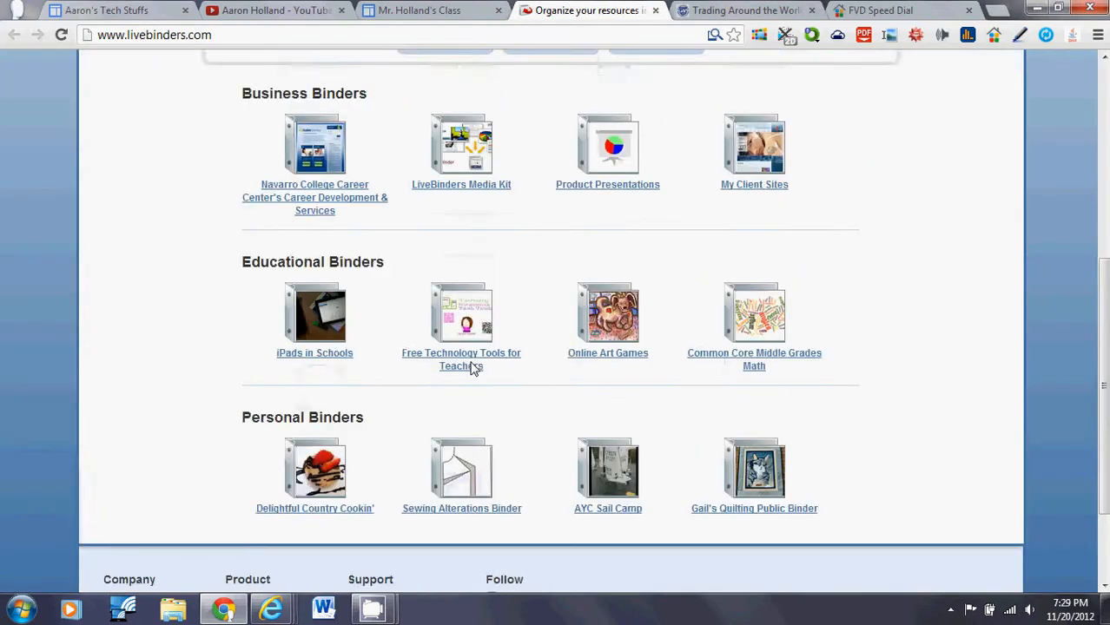
Look through the sample business, educational and personal binders on the LiveBinders home page, and close the page
scroll(473, 368, up, 4)
scroll(521, 261, down, 5)
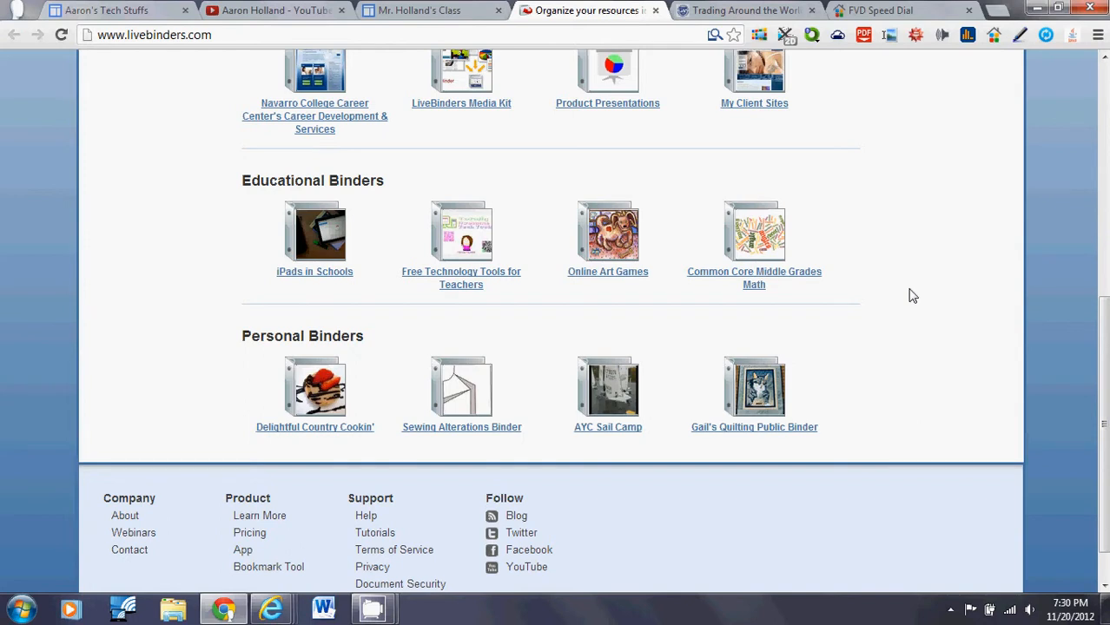
scroll(912, 297, up, 2)
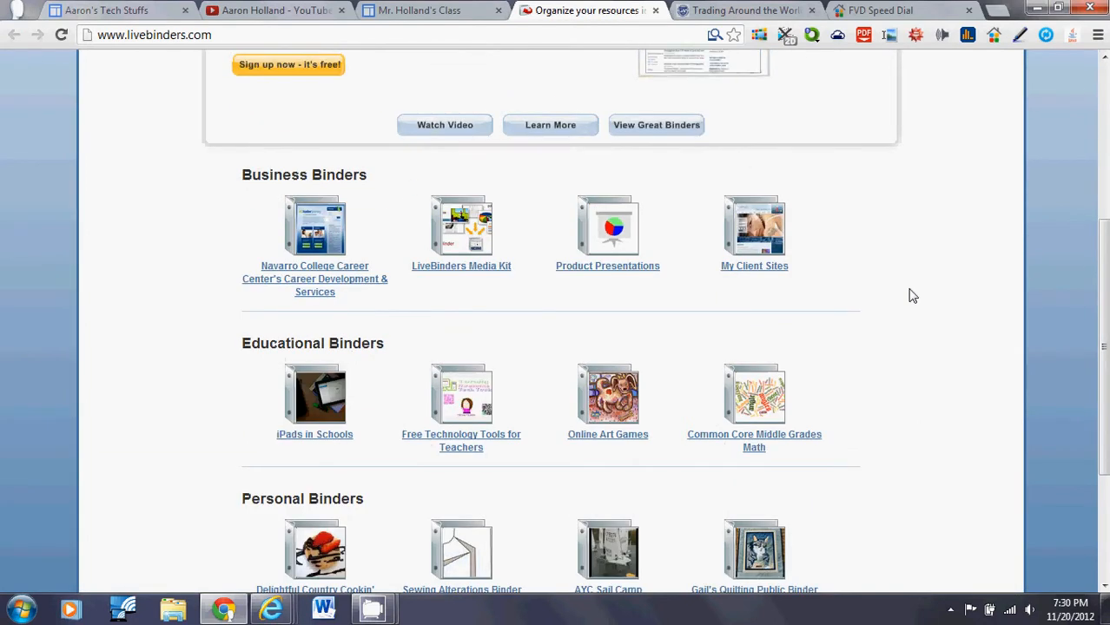
scroll(912, 296, down, 1)
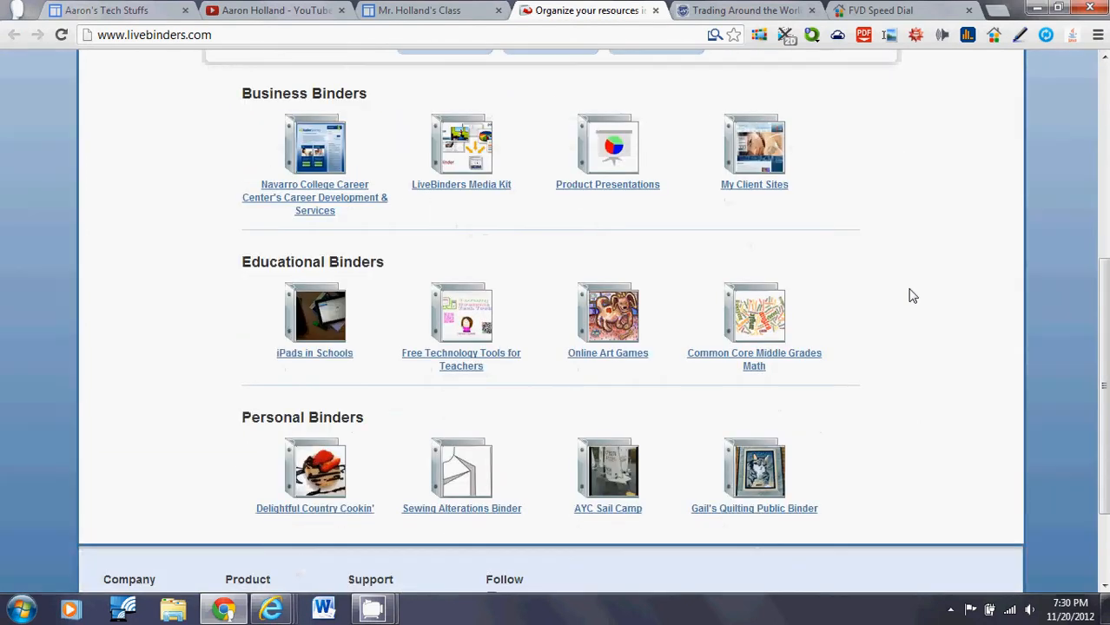
scroll(912, 296, down, 2)
scroll(912, 296, up, 5)
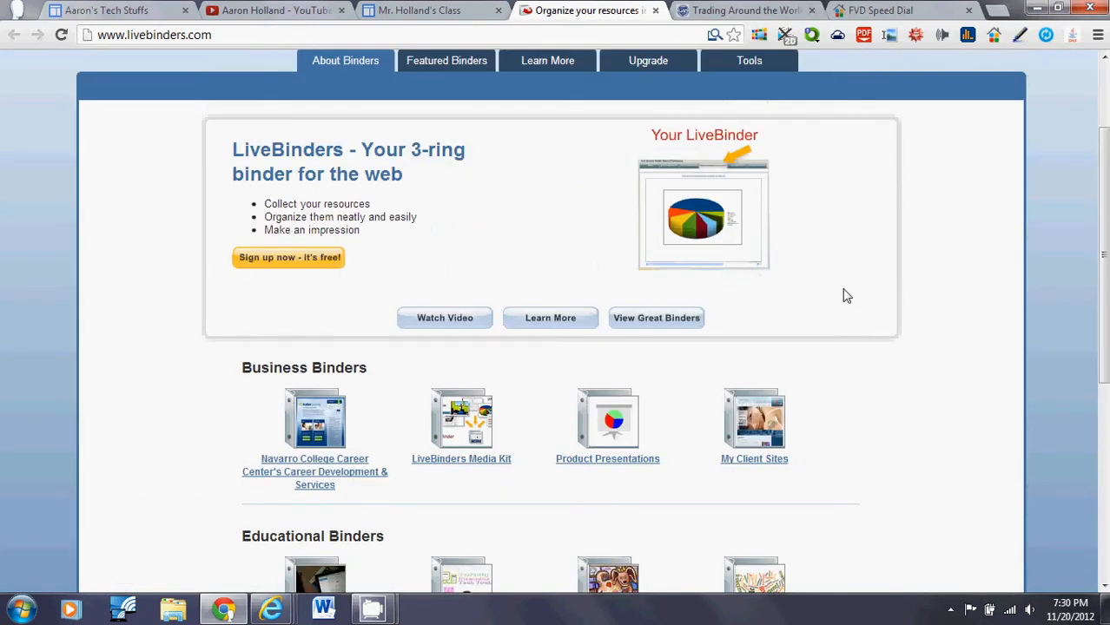
scroll(840, 301, up, 1)
scroll(841, 301, up, 1)
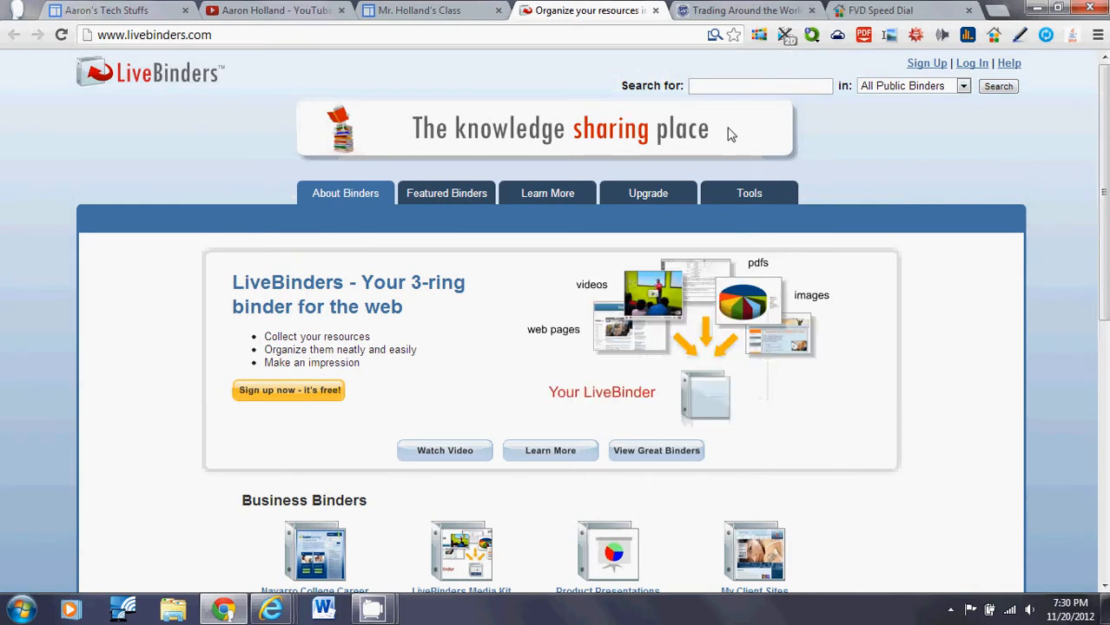
click(657, 10)
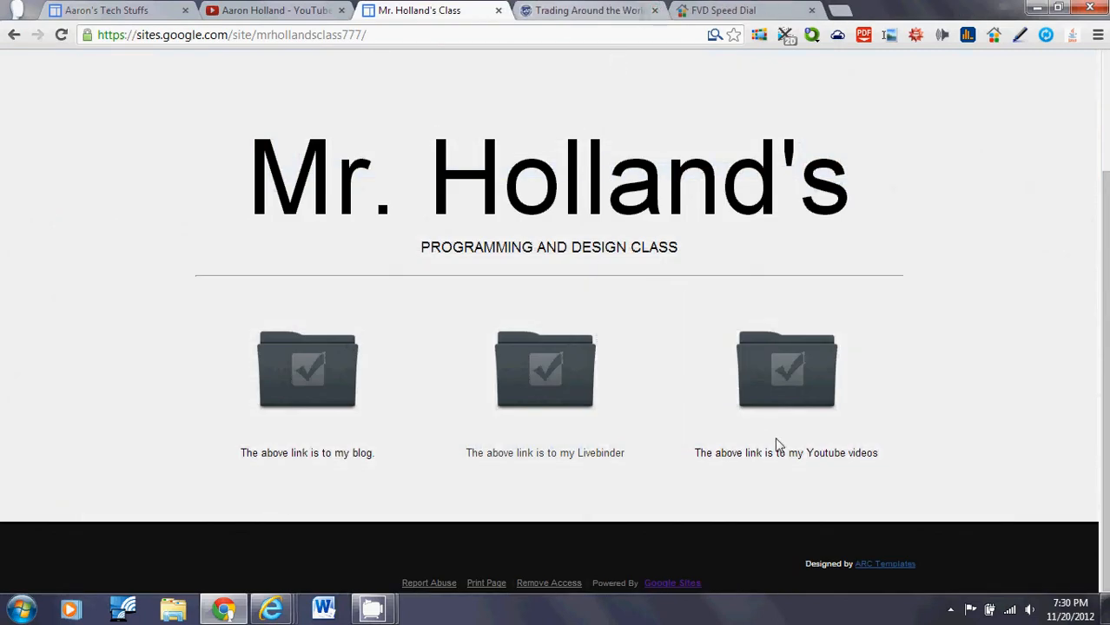
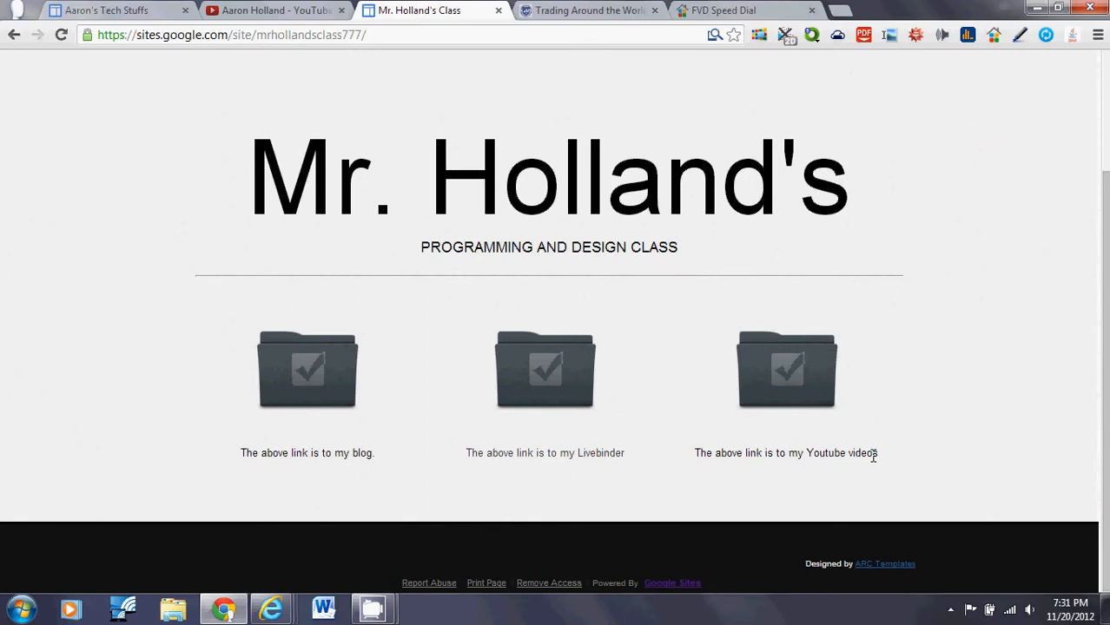
Test the Youtube videos folder link and the blog folder link on the class site, closing each opened page
click(812, 376)
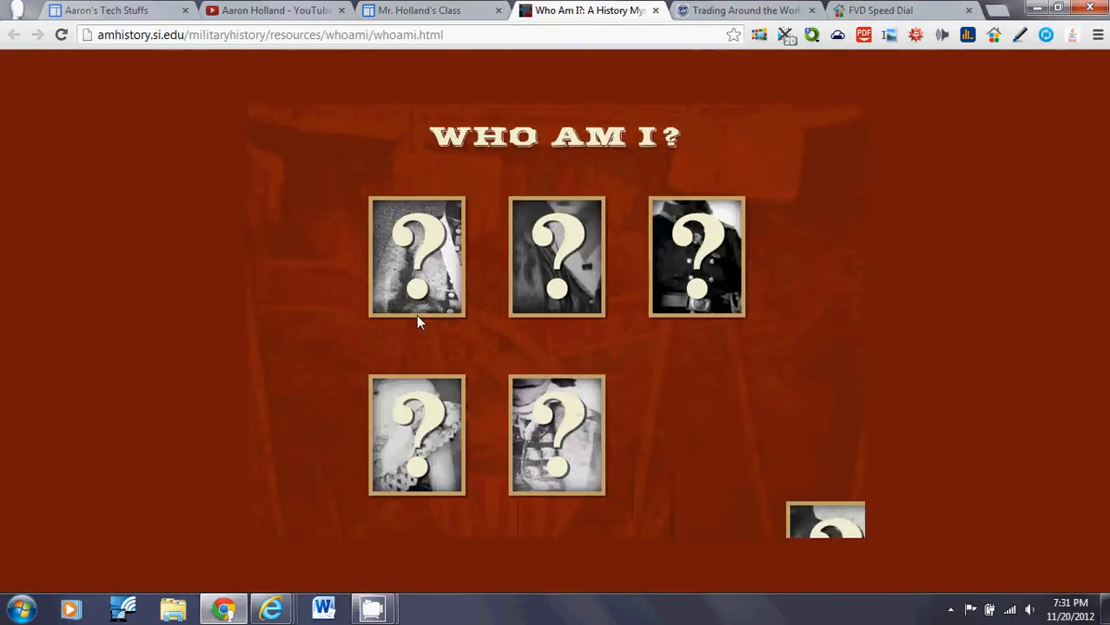
click(656, 10)
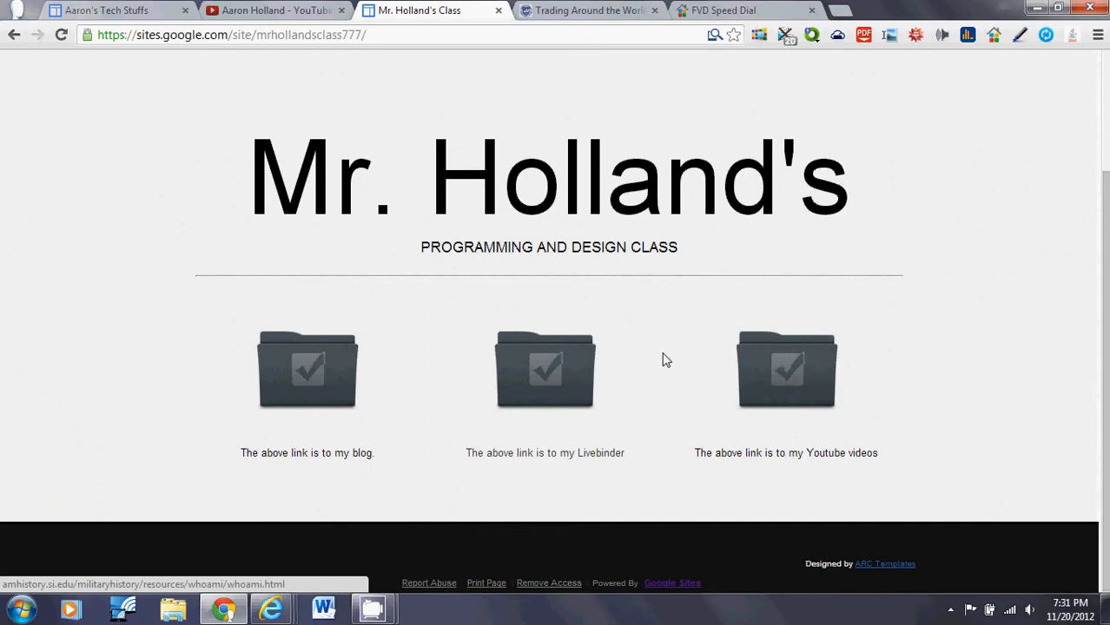
click(291, 384)
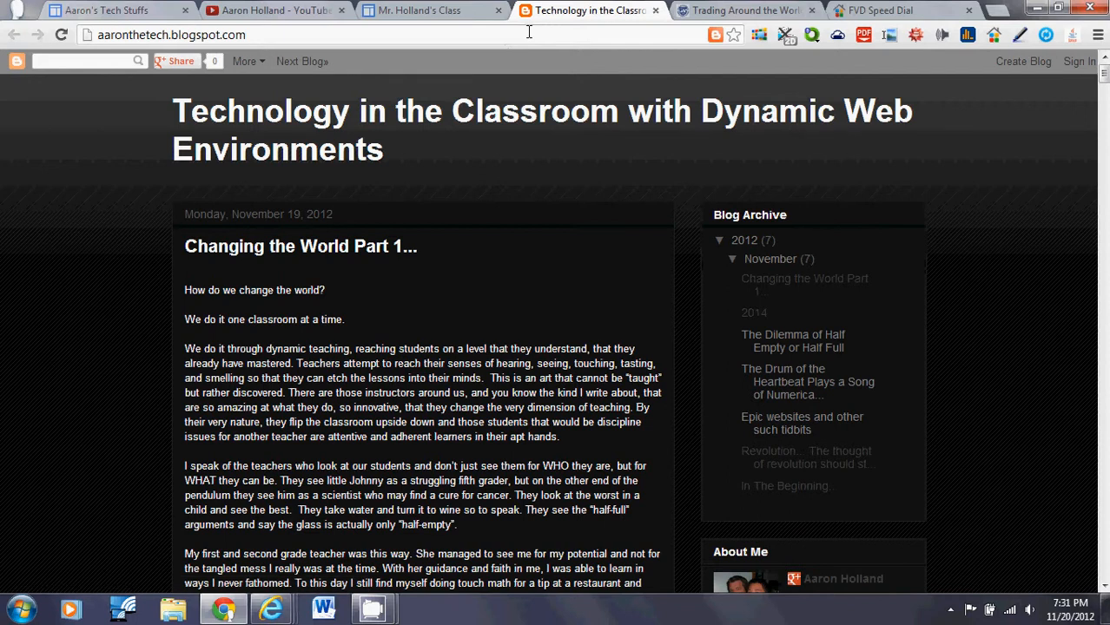
click(655, 10)
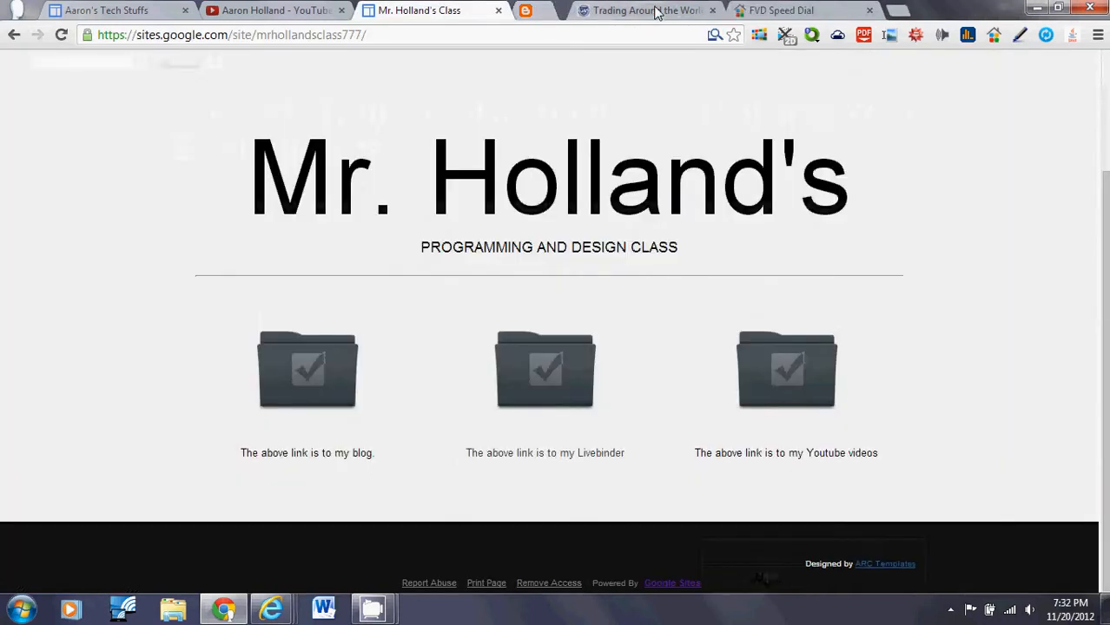
Review the published class home page from its navigation links to the three folder captions
scroll(413, 126, up, 2)
scroll(413, 126, down, 1)
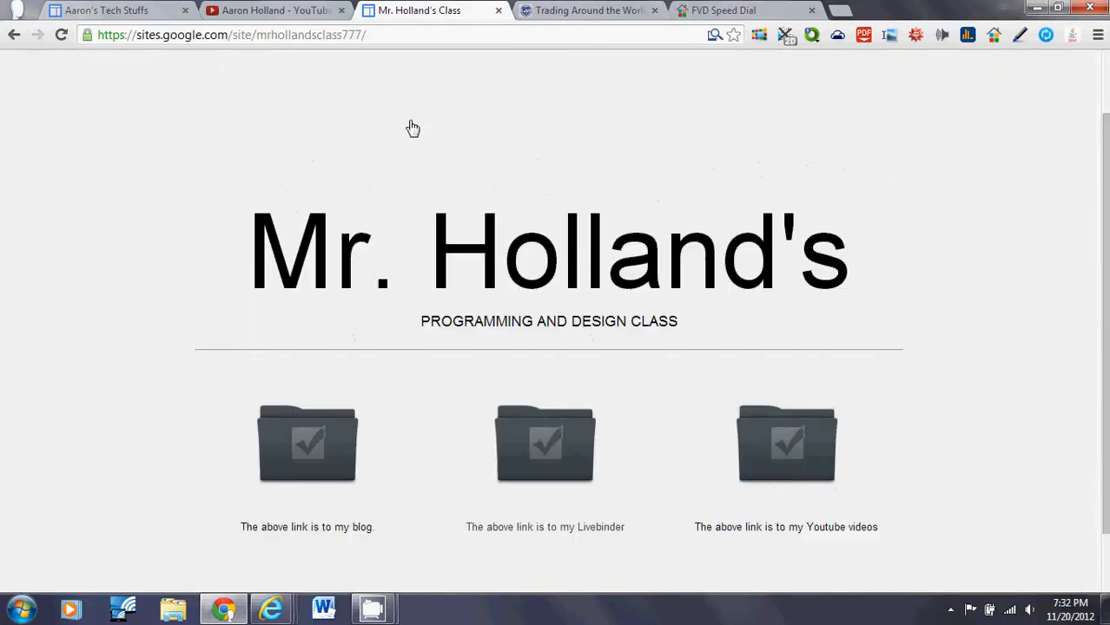
scroll(362, 171, up, 1)
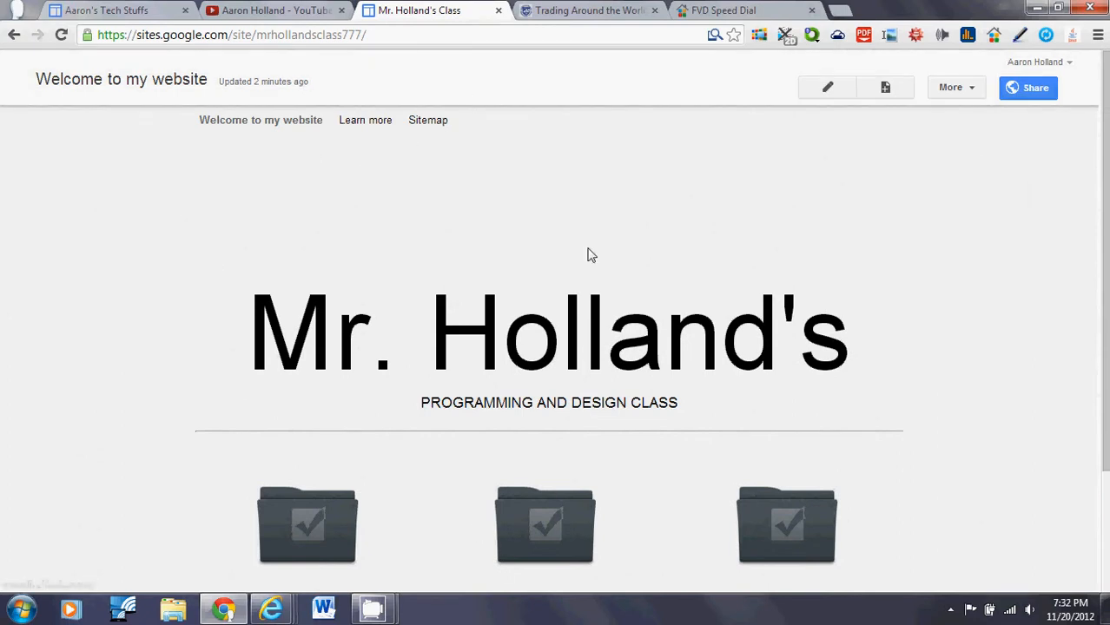
scroll(589, 253, down, 2)
scroll(588, 250, up, 2)
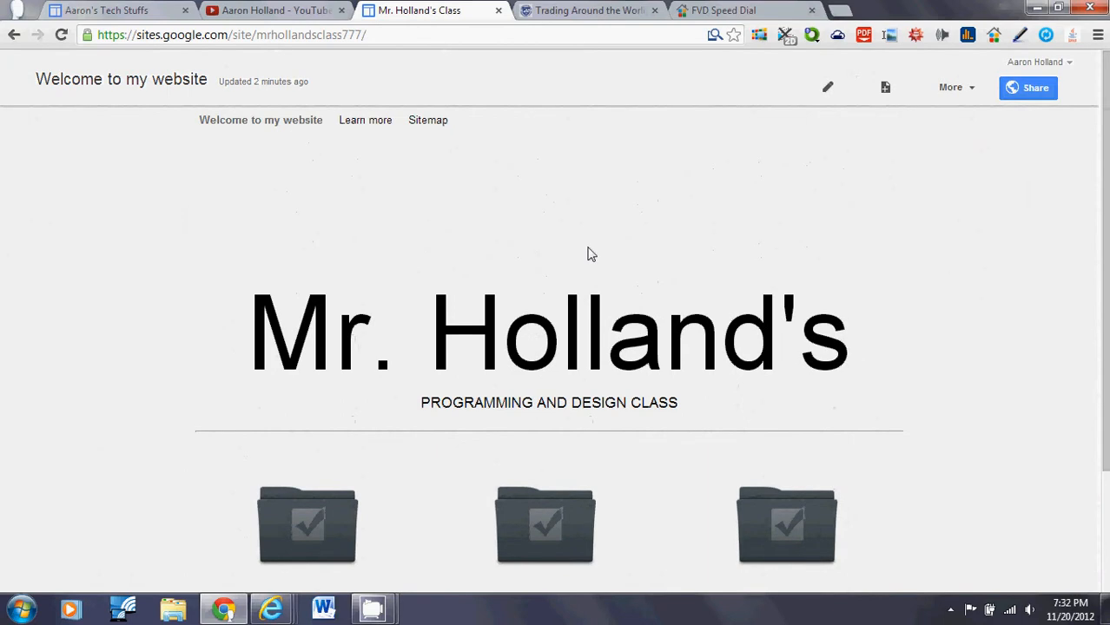
scroll(588, 251, down, 2)
scroll(589, 250, up, 1)
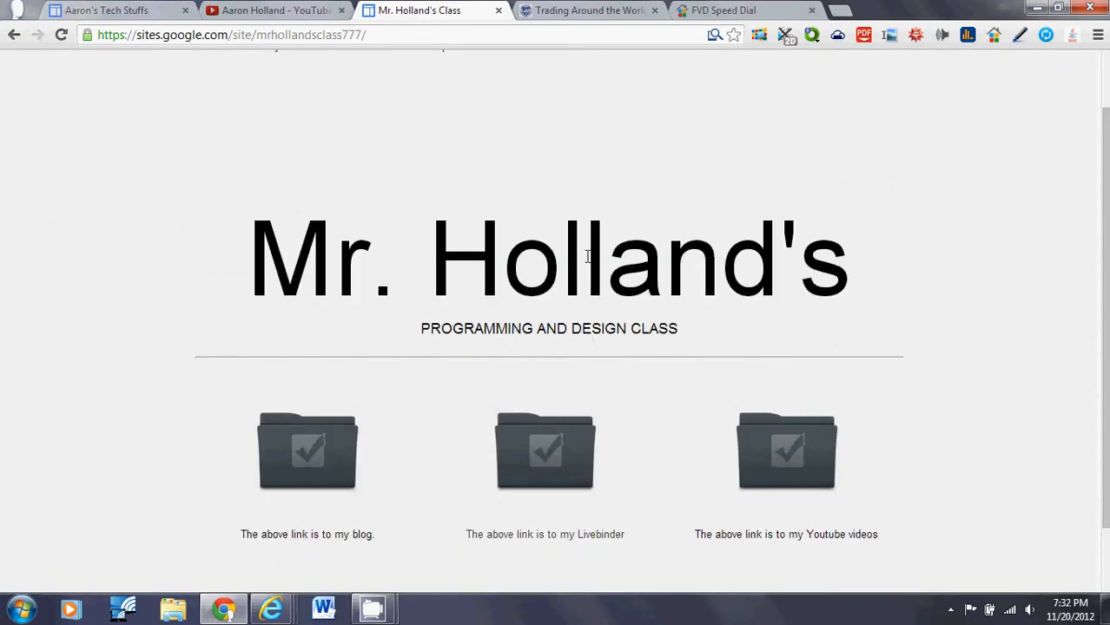